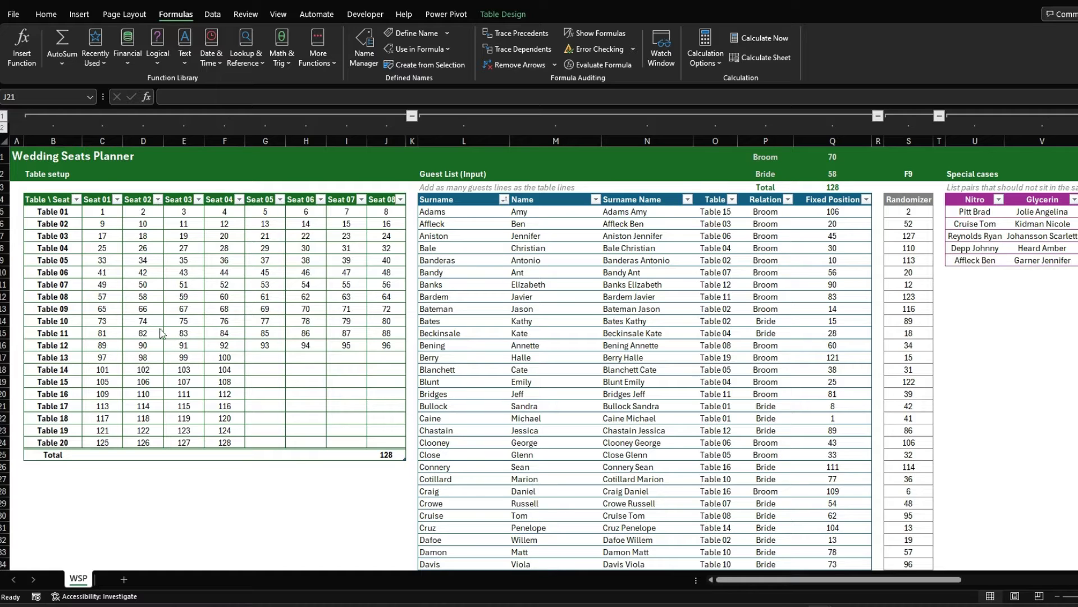
Inspect the seat-number formulas in Table 02's first seat and Table 01's C5.
left_click(103, 224)
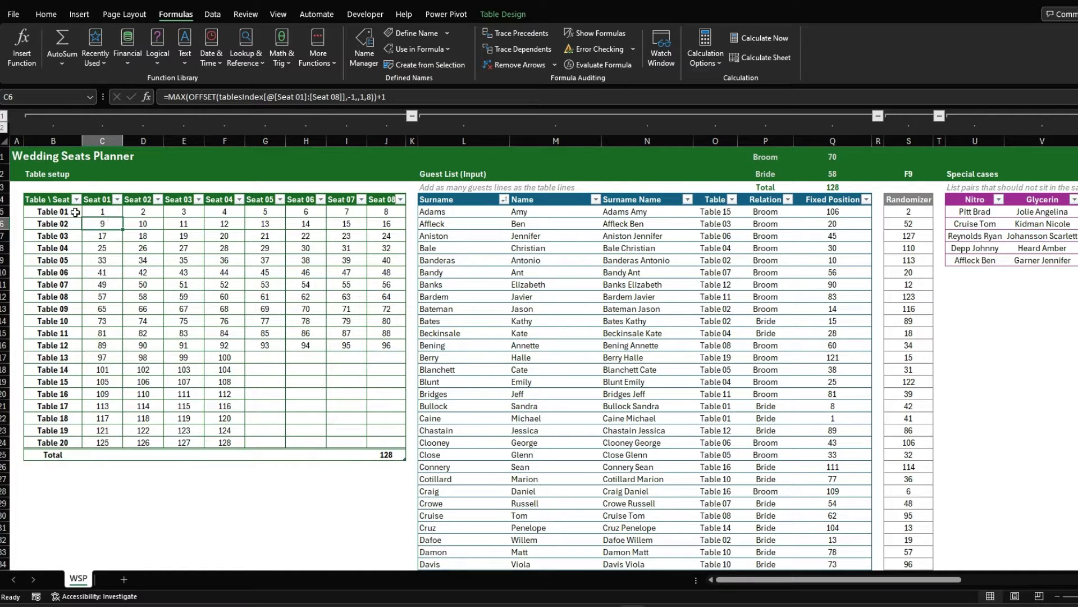
left_click(385, 199)
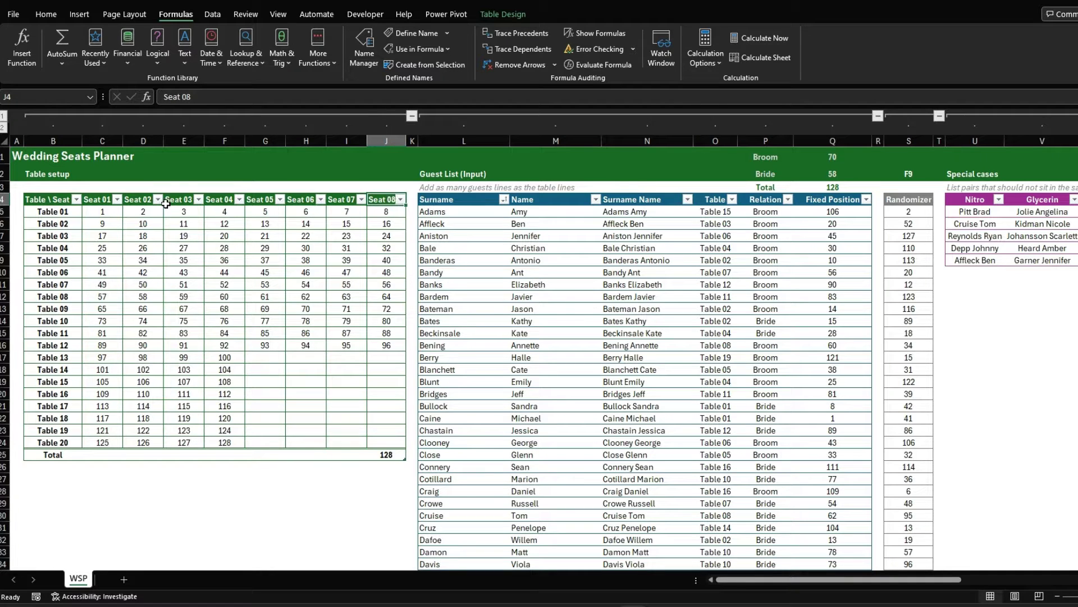
left_click(118, 219)
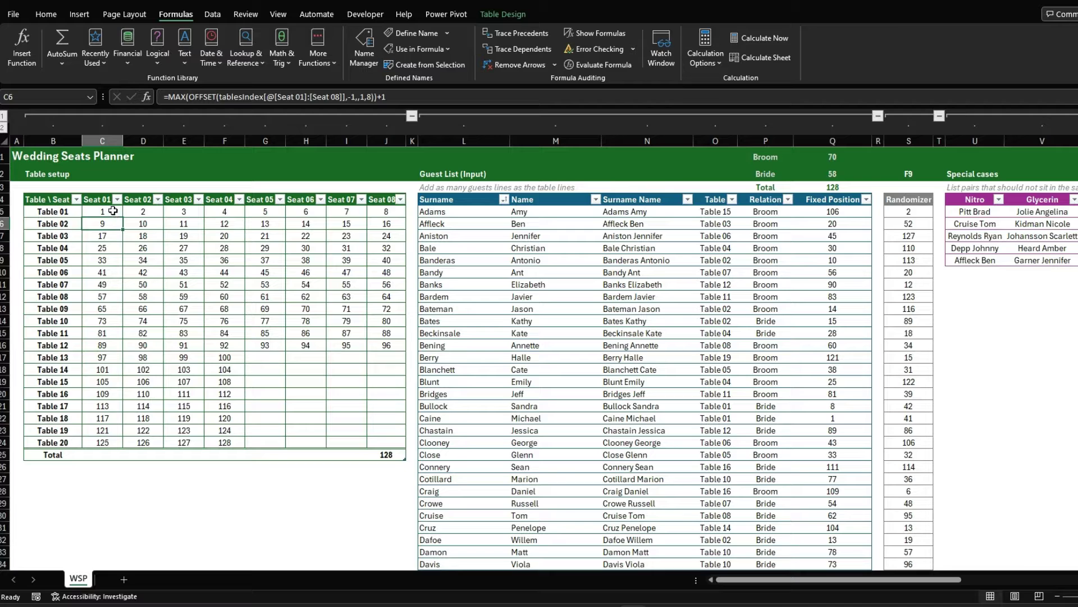
left_click(112, 211)
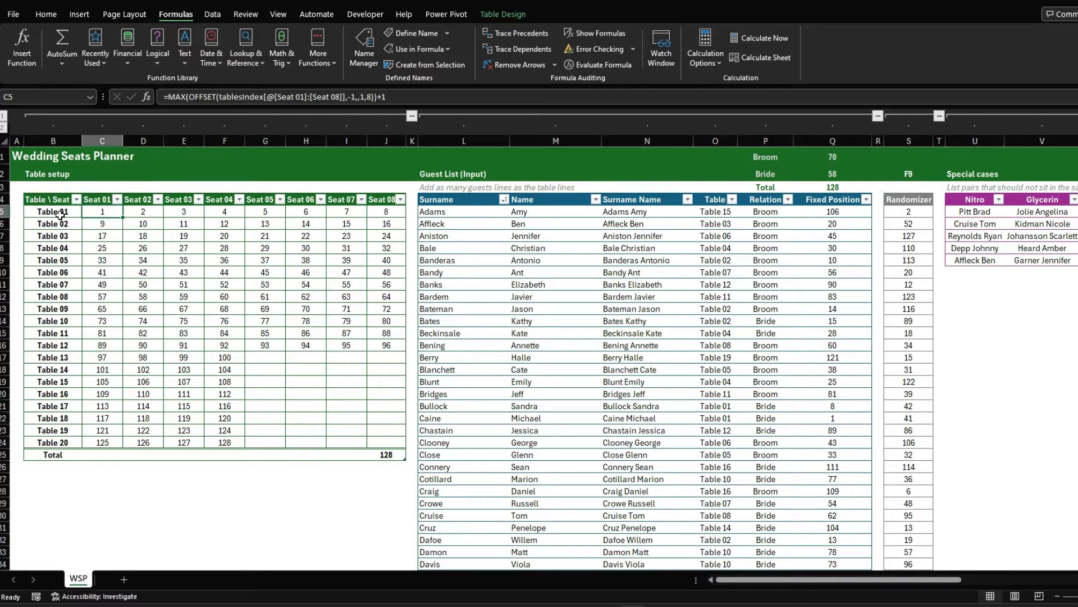
Examine the C5 formula's MAX of OFFSET arguments, leaving it unchanged.
left_click(439, 95)
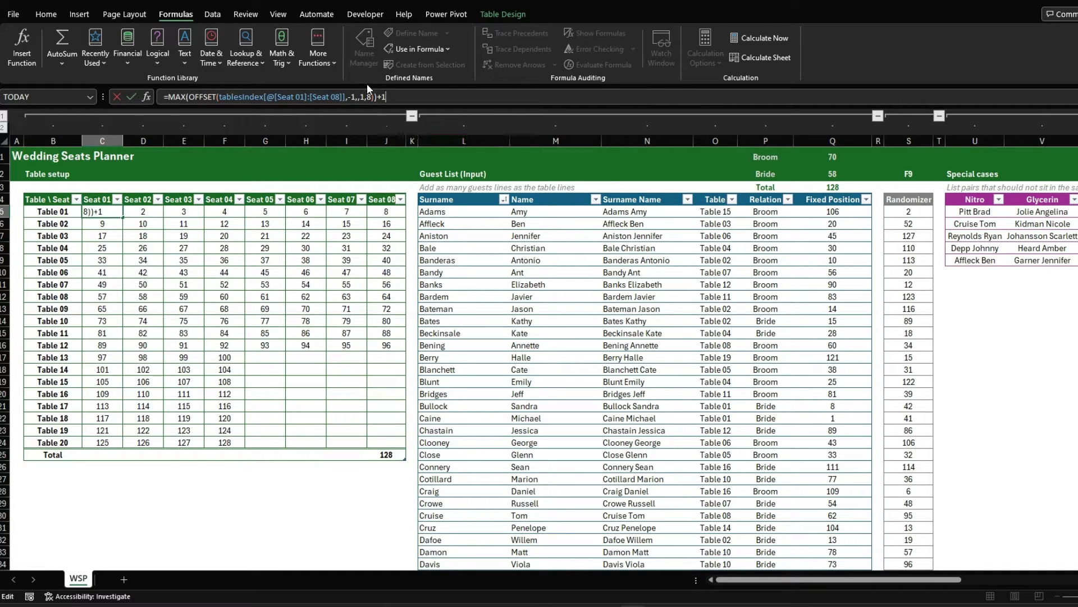
left_click(355, 97)
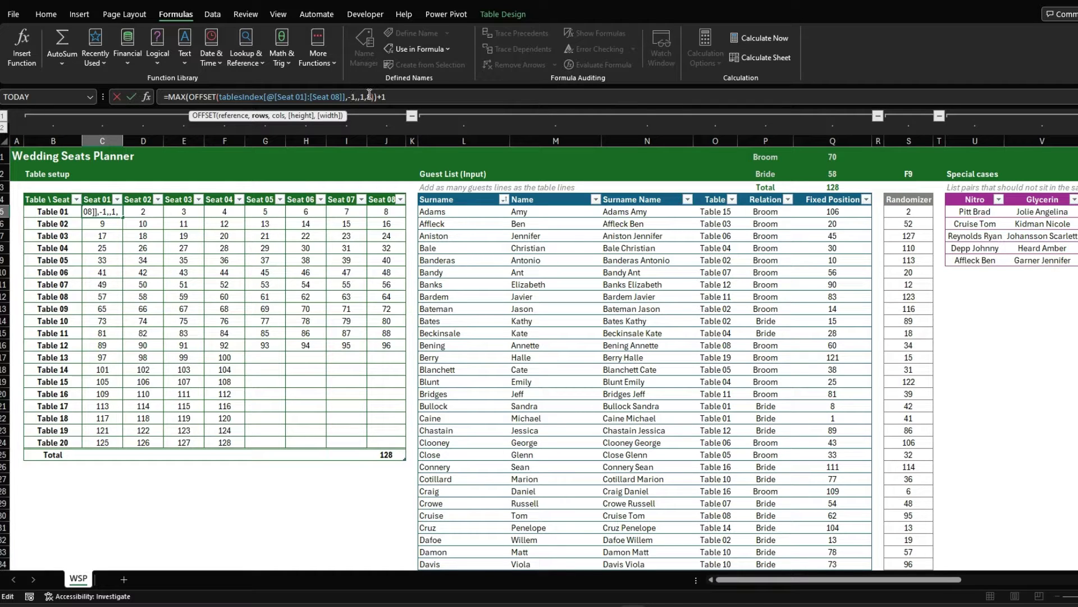
type("8")
left_click(366, 96)
left_click(373, 96)
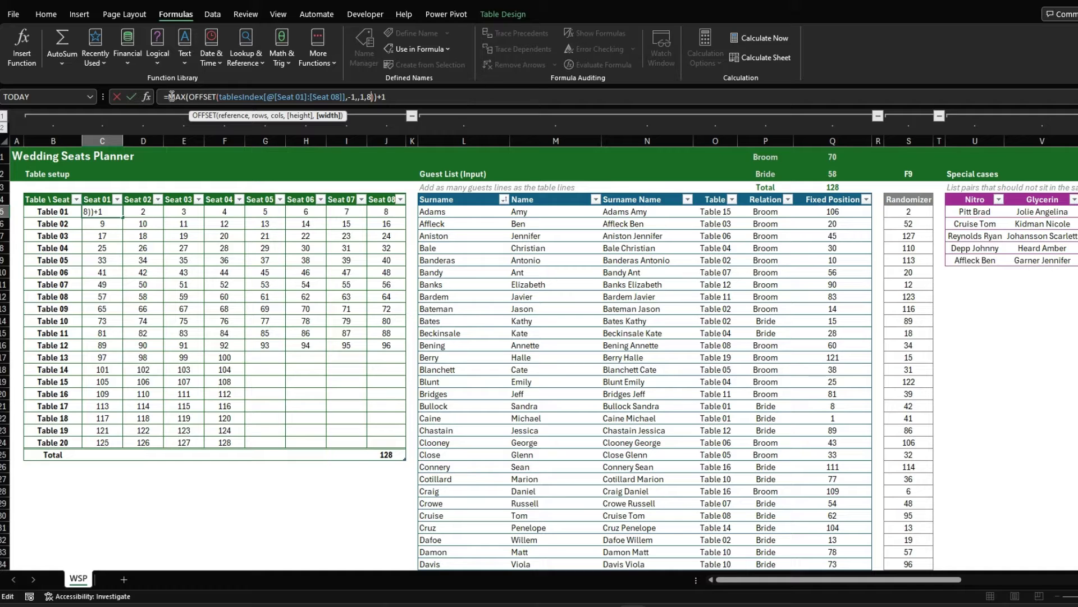
left_click(170, 97)
left_click_drag(168, 96, 376, 97)
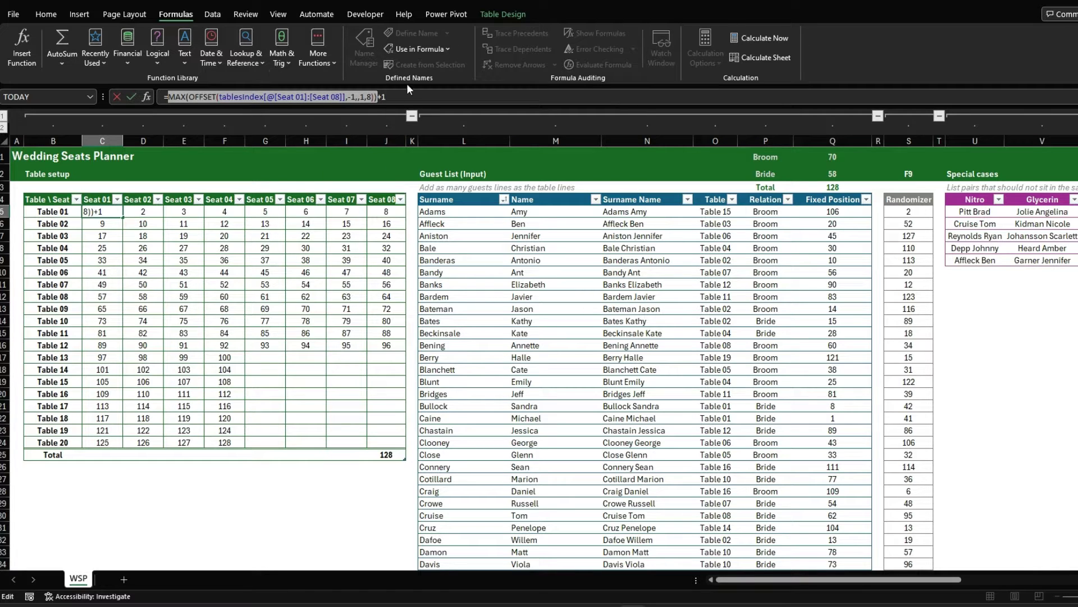
key("Escape")
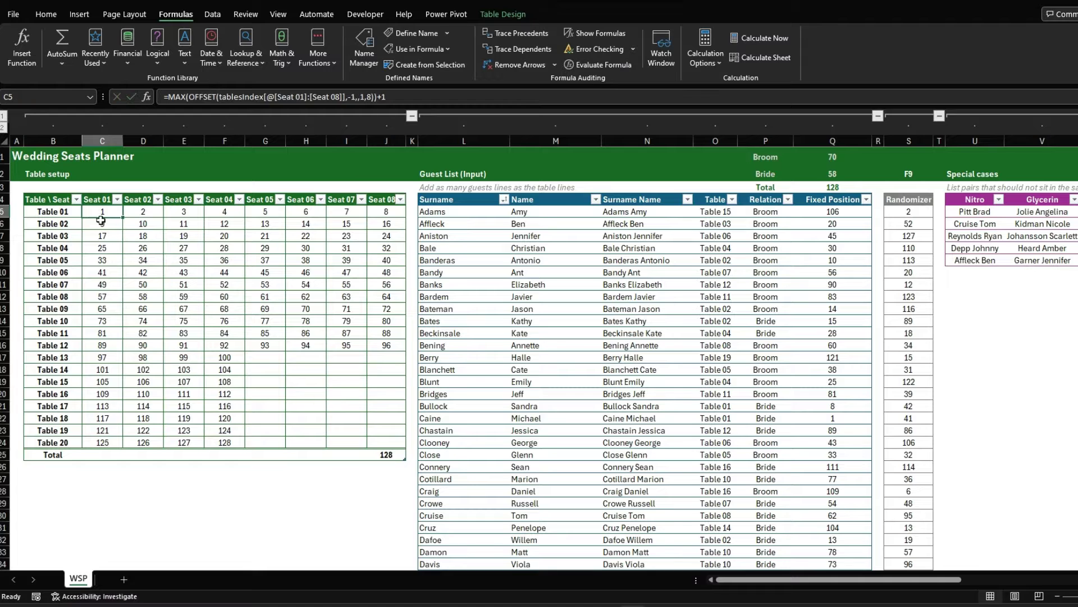
Check the seat formulas in D5, J5 and Table 02's first seat.
left_click(151, 211)
left_click(236, 96)
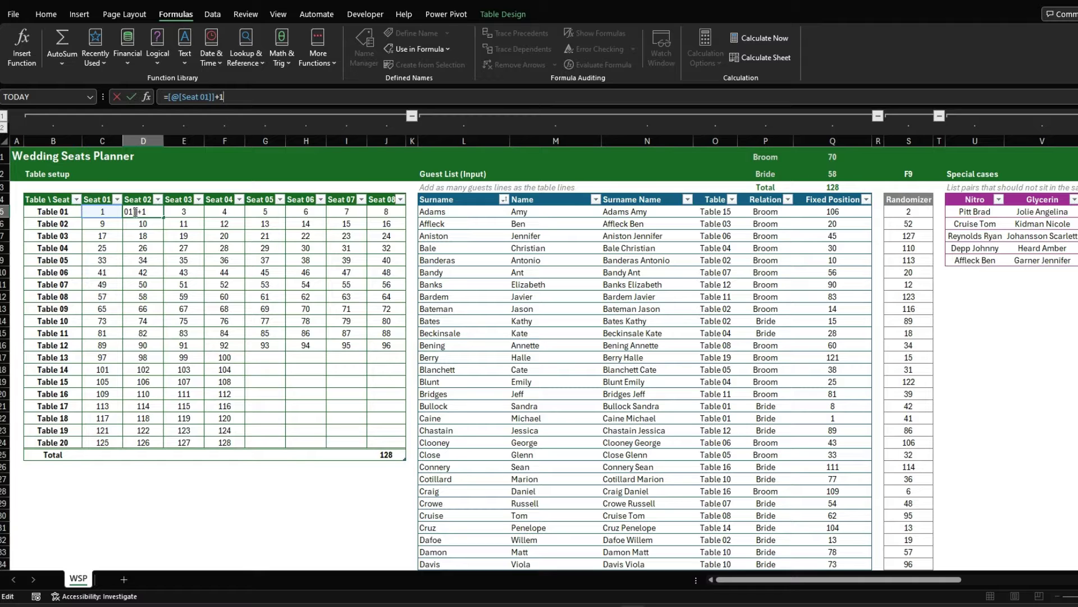
key("Escape")
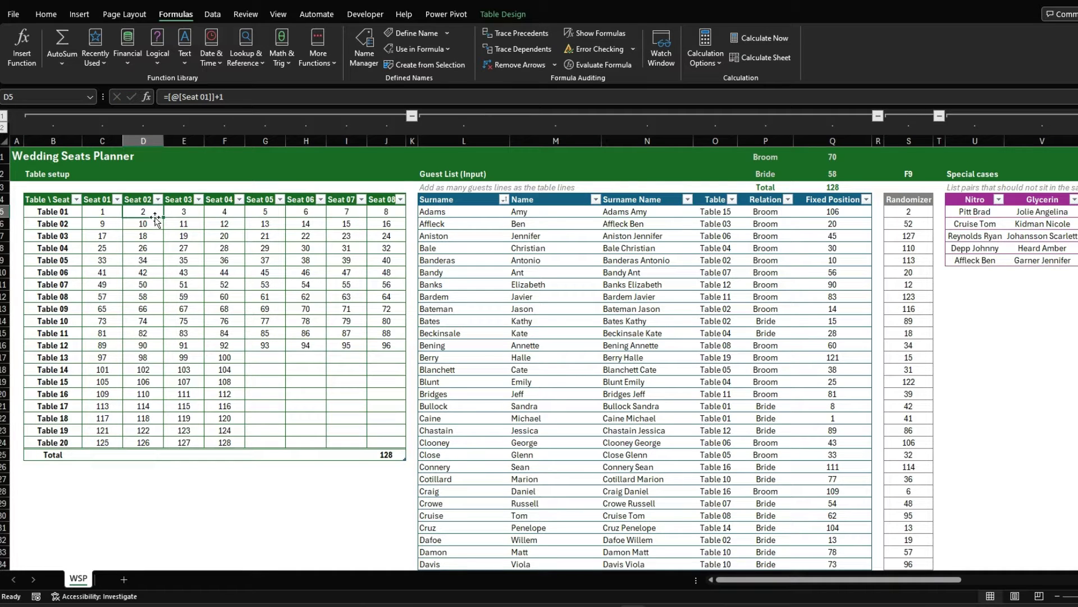
left_click(384, 212)
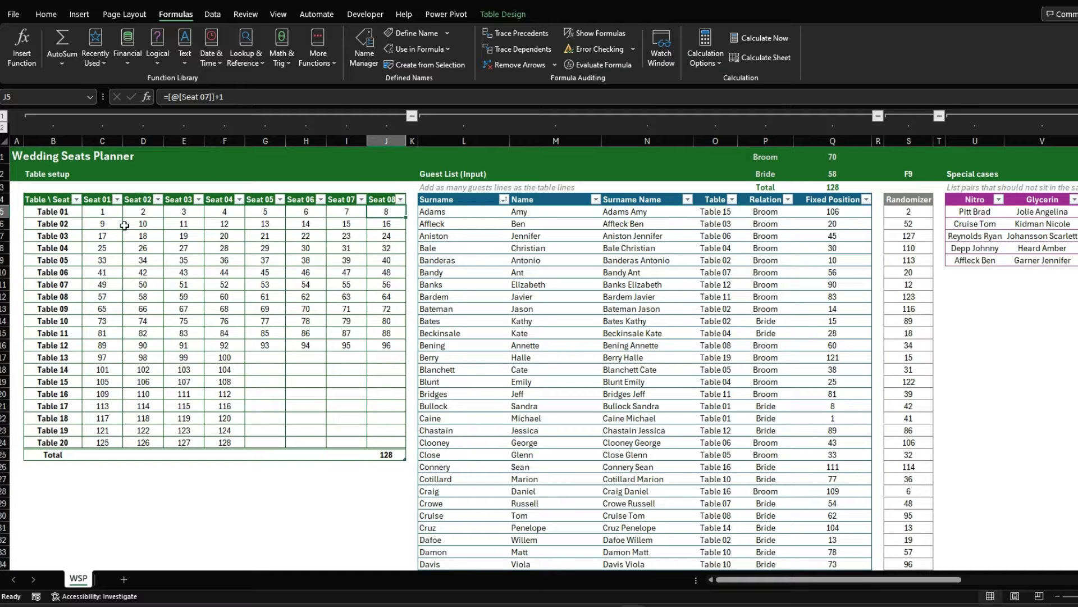
left_click(106, 225)
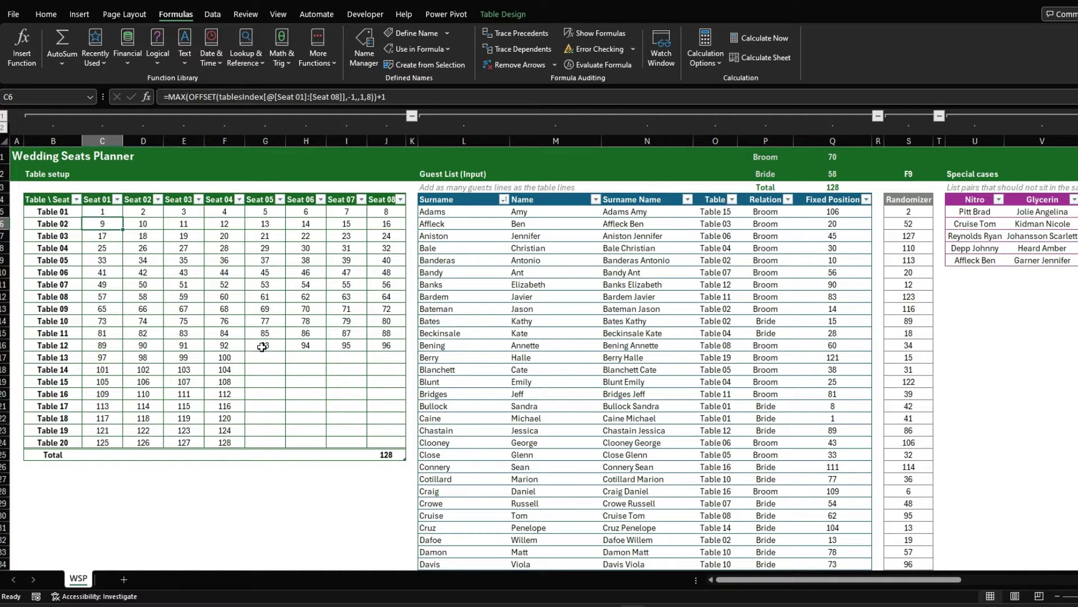
Fill Seat 05–08 down through Table 20, then clear Tables 13–20 again and select the seat blocks.
mouse_move(262, 347)
left_mouse_down()
mouse_move(387, 345)
mouse_move(402, 448)
left_mouse_up()
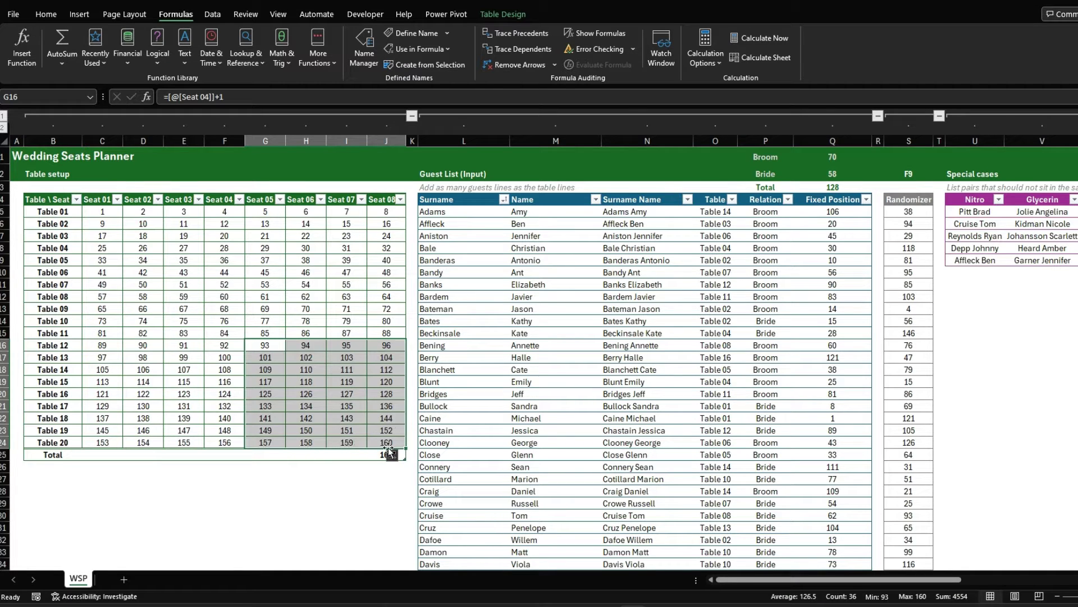
left_click(387, 446)
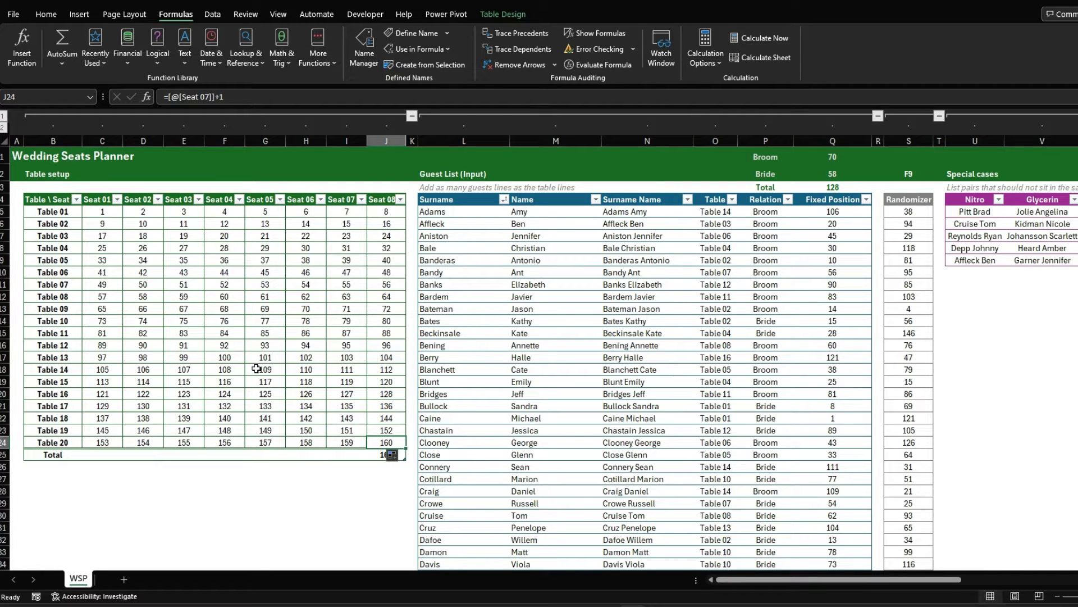
mouse_move(262, 345)
left_mouse_down()
mouse_move(387, 442)
mouse_move(292, 351)
left_mouse_up()
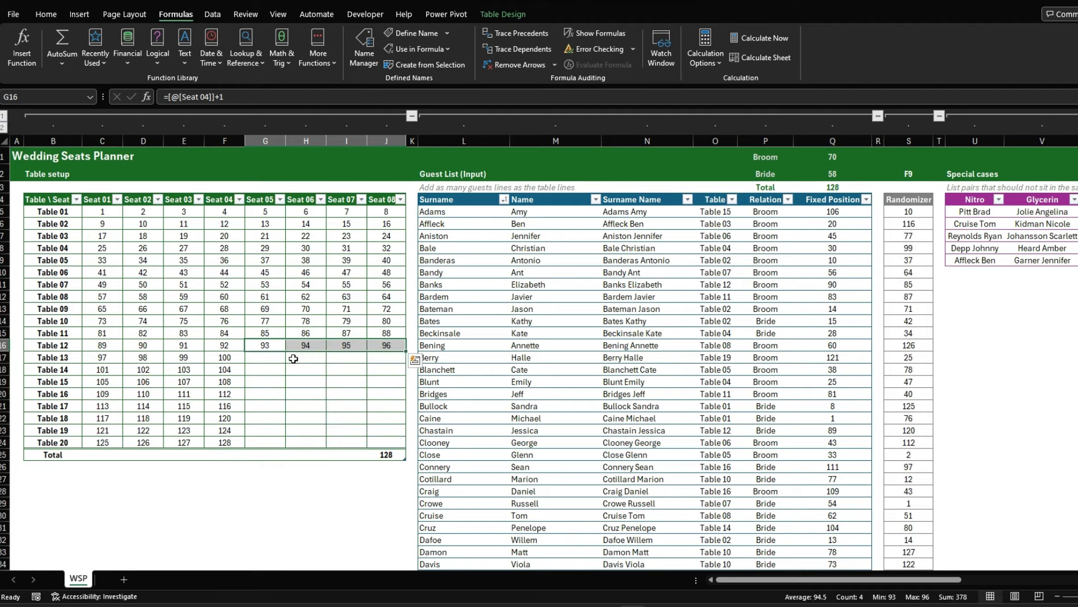
left_click(227, 440)
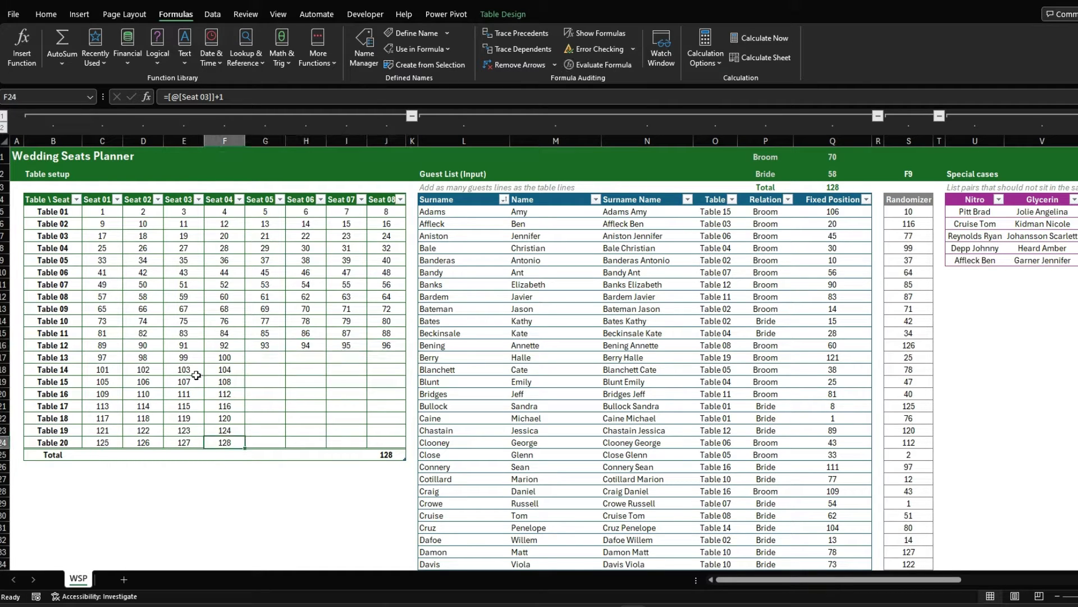
left_click_drag(95, 355, 224, 442)
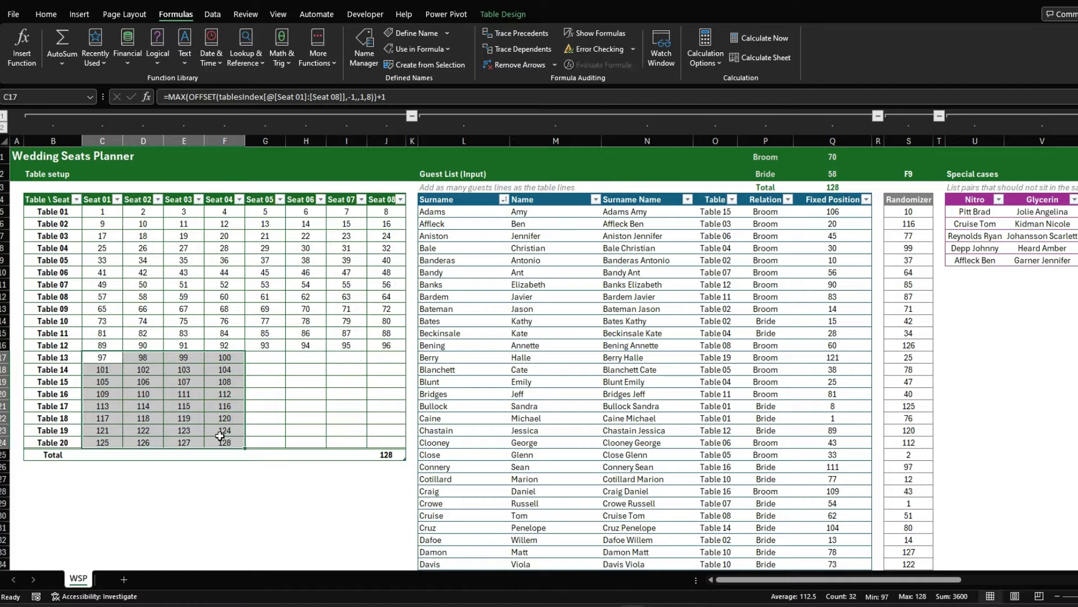
left_click_drag(382, 344, 102, 213)
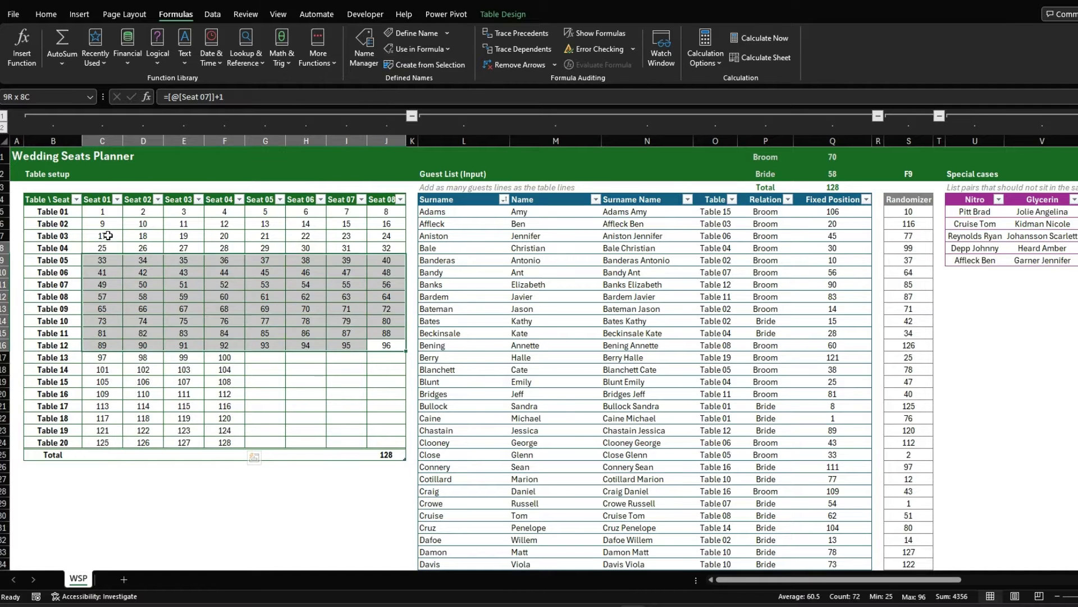
Check the COUNTA seat total in J25, then collapse setup columns B–J.
left_click(382, 454)
left_click(284, 102)
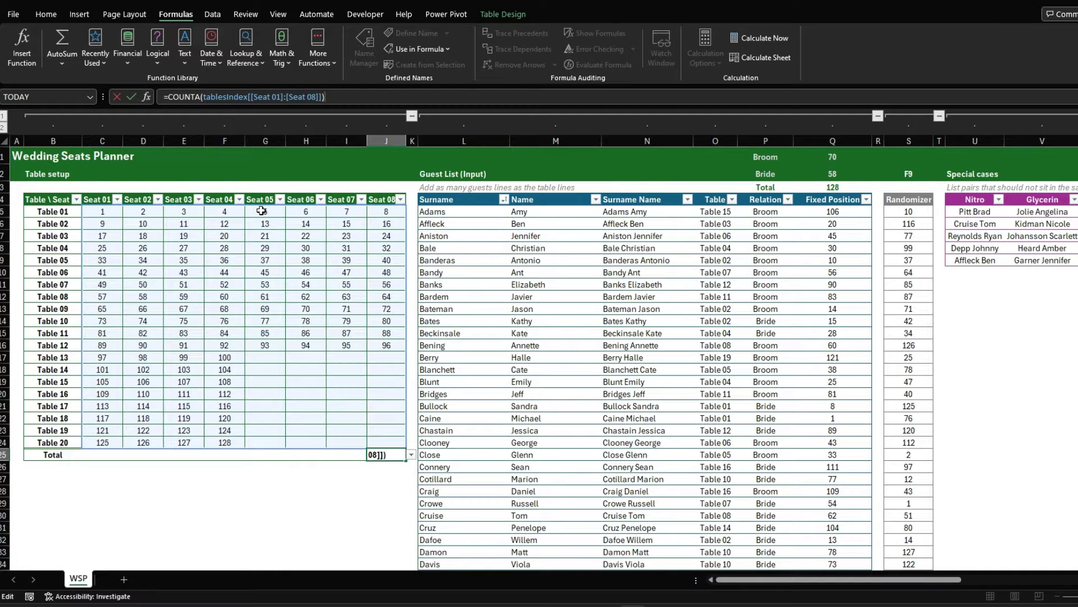
key("Escape")
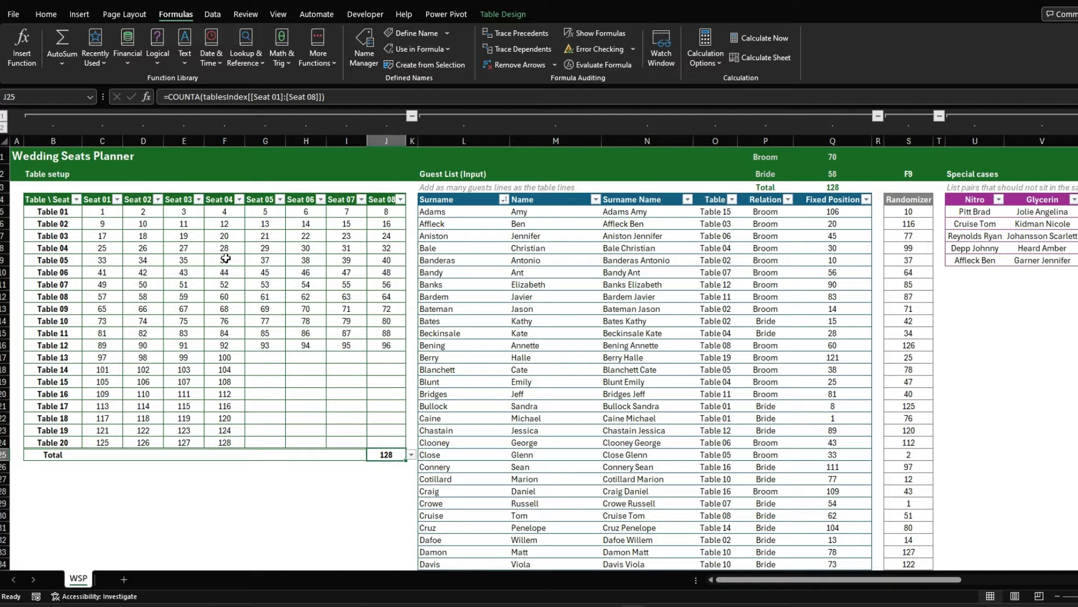
left_click(53, 114)
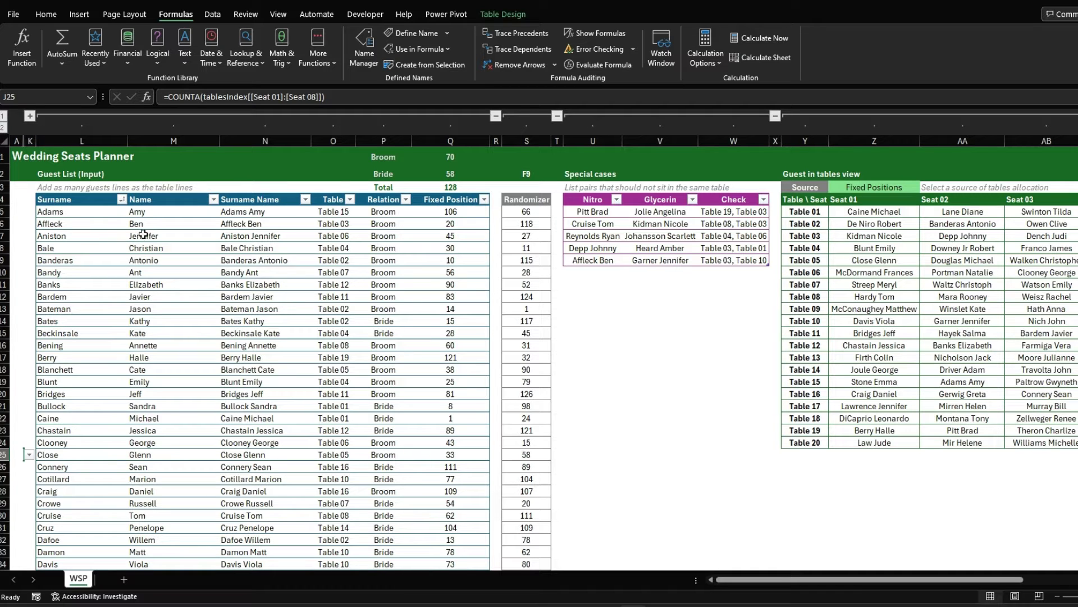
left_click(30, 230)
left_click(45, 212)
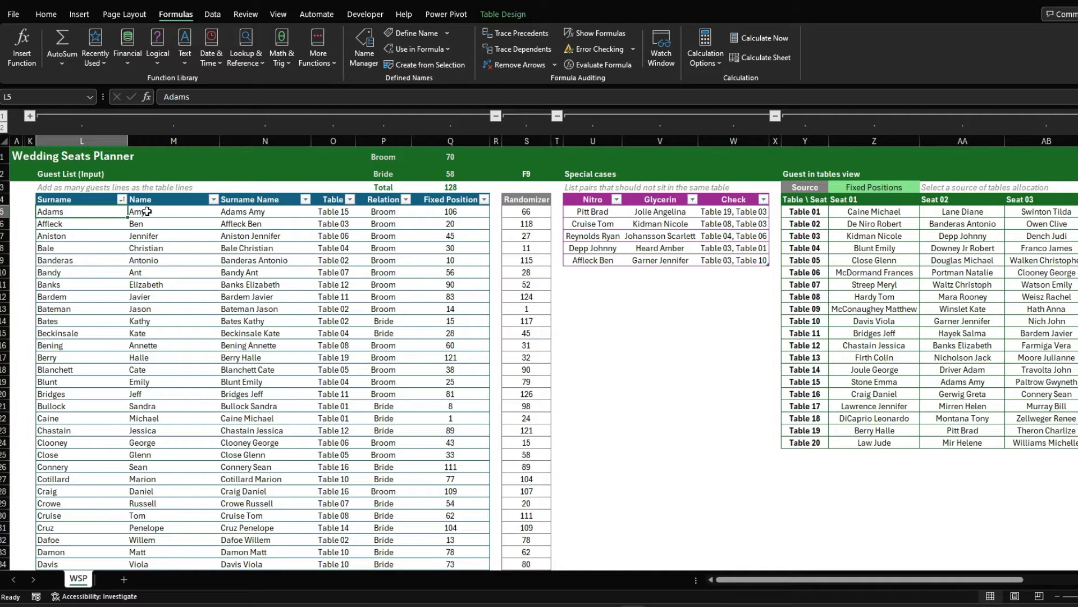
left_click(173, 206)
left_click(236, 209)
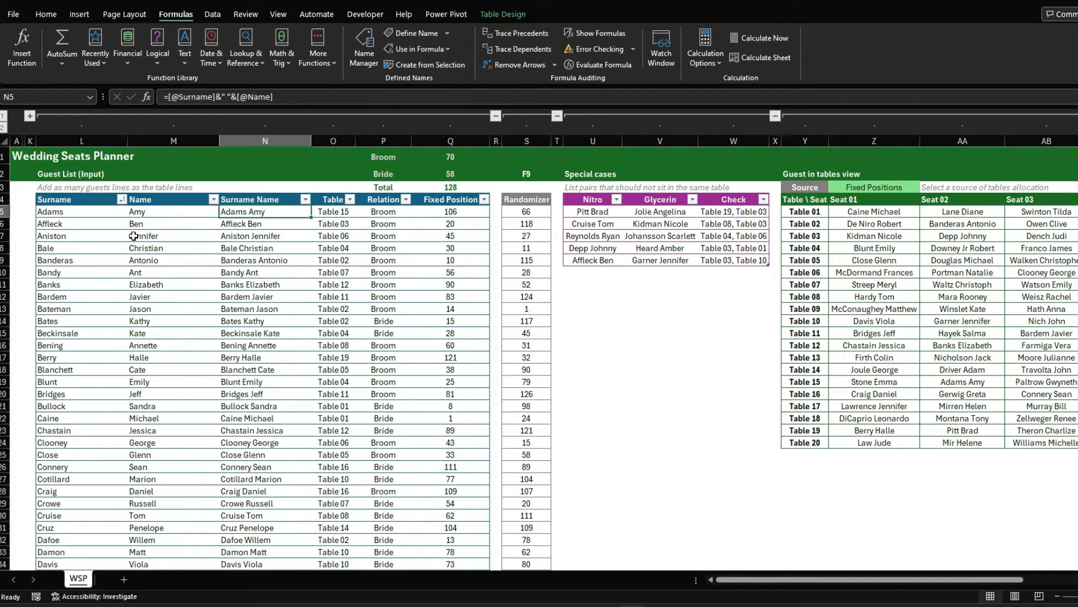
left_click(122, 203)
left_click(72, 215)
left_click(122, 203)
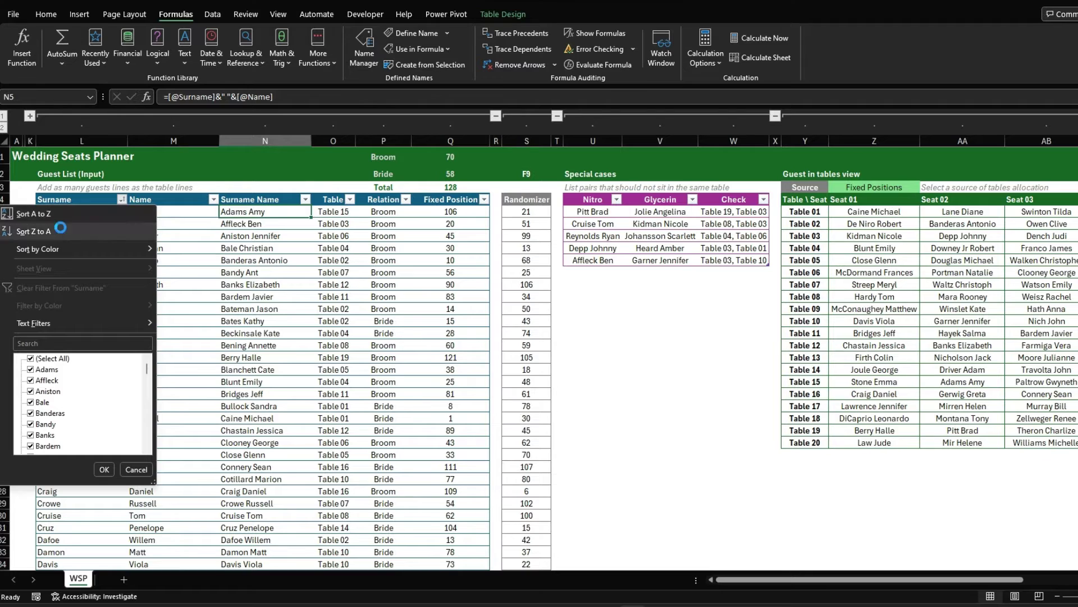
left_click(72, 227)
left_click(122, 200)
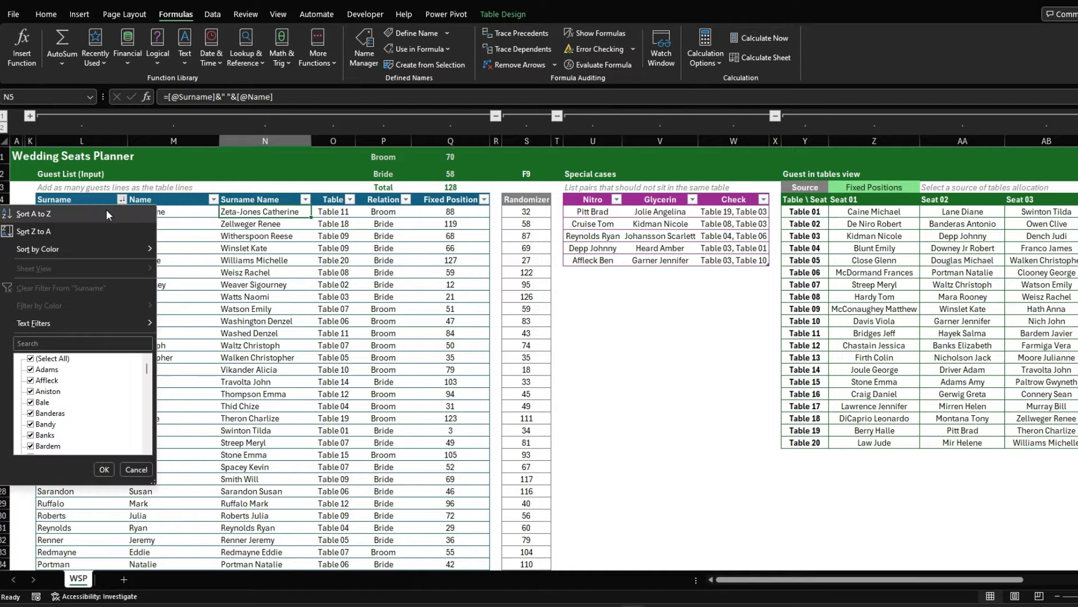
left_click(89, 214)
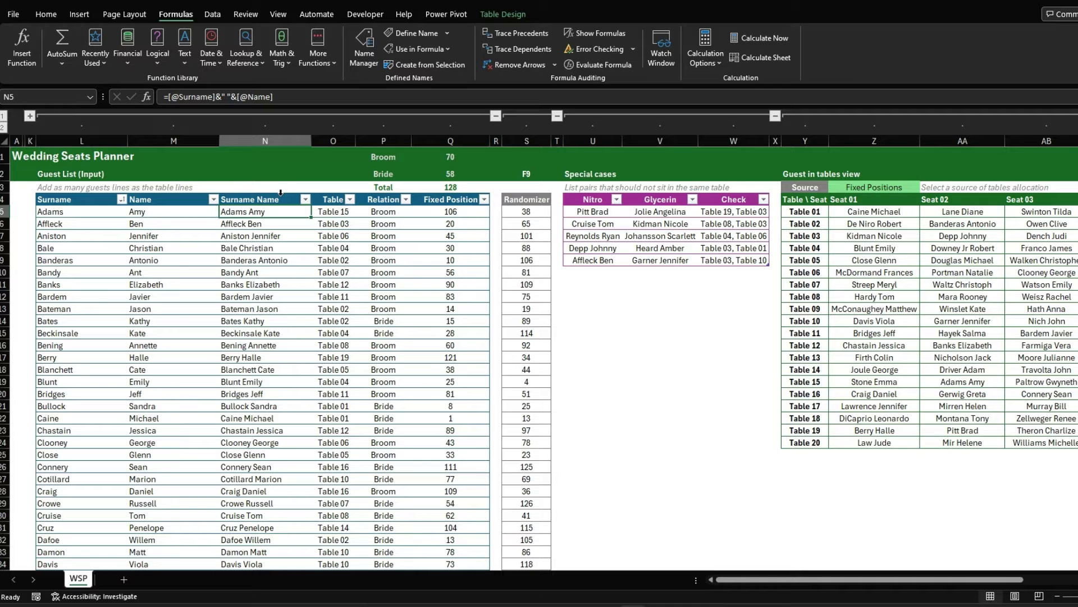
left_click(280, 192)
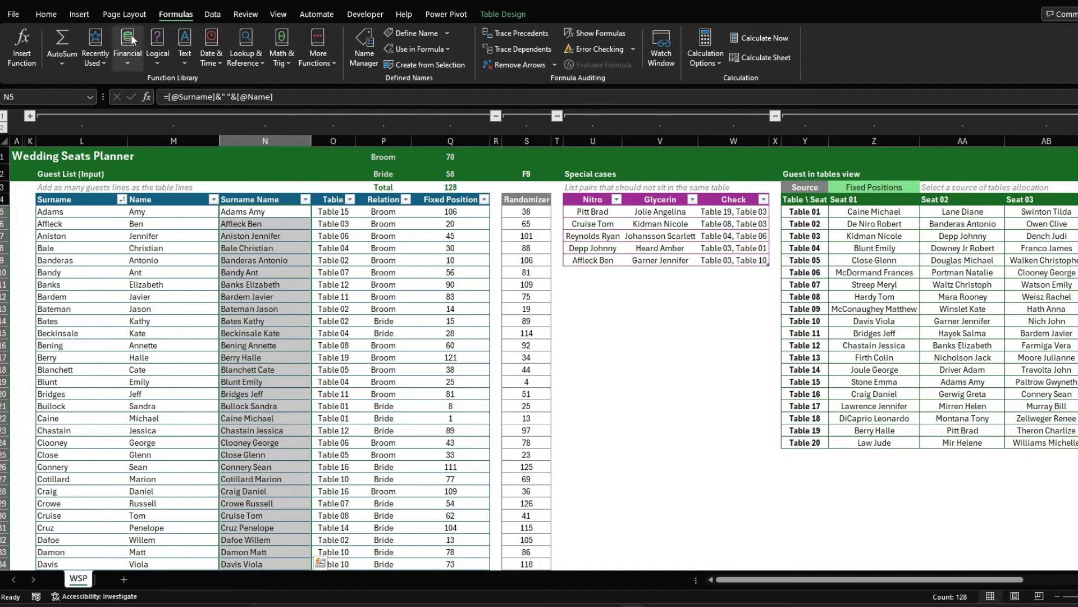
Apply a Duplicate Values highlight rule to column N, then check the first guest's name cells.
left_click(59, 15)
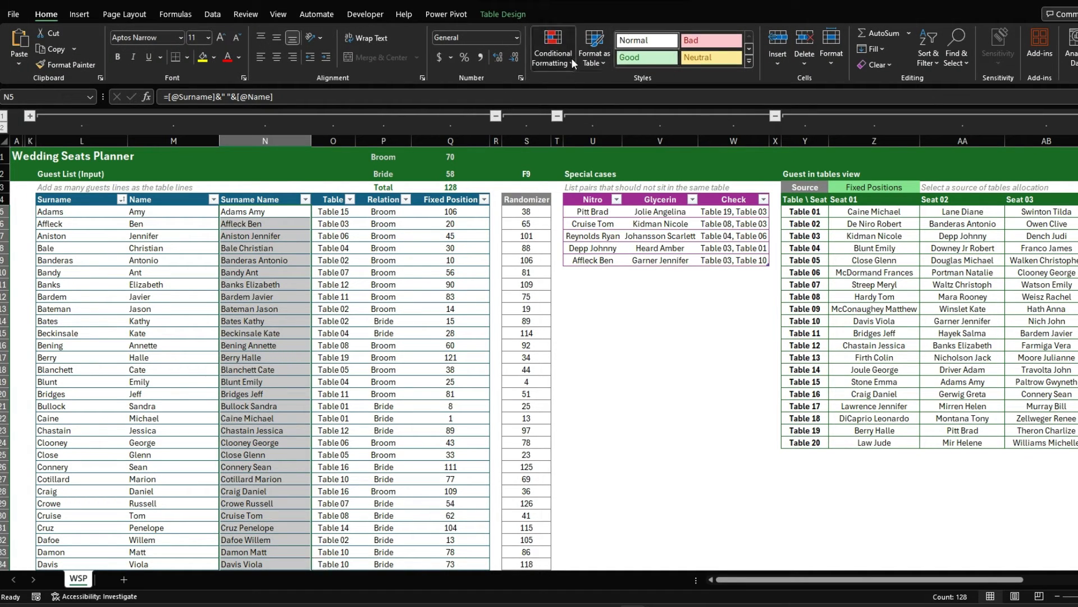
left_click(553, 48)
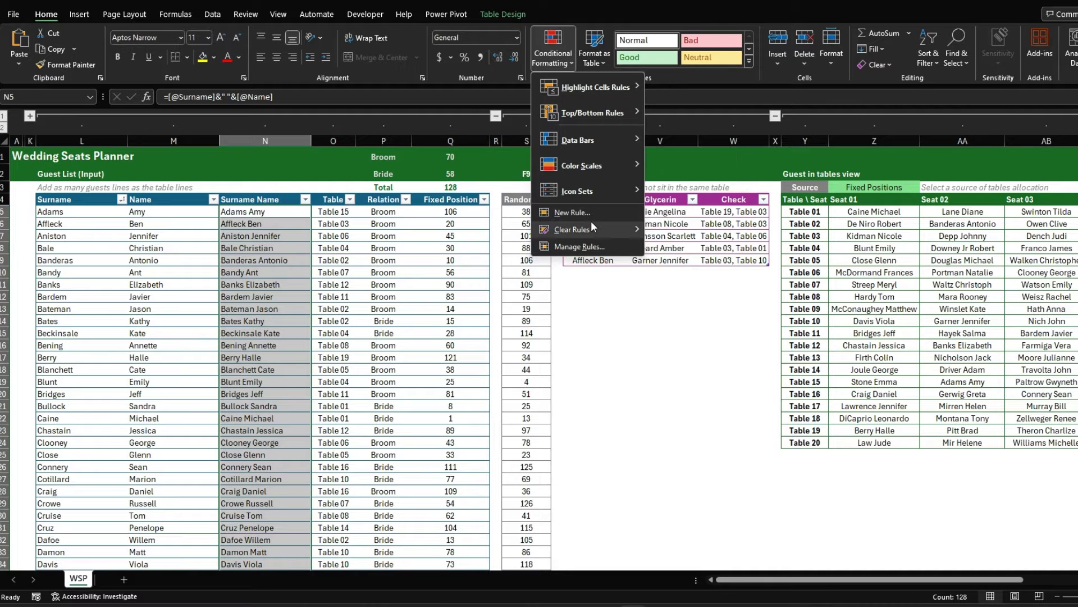
mouse_move(594, 86)
left_click(724, 247)
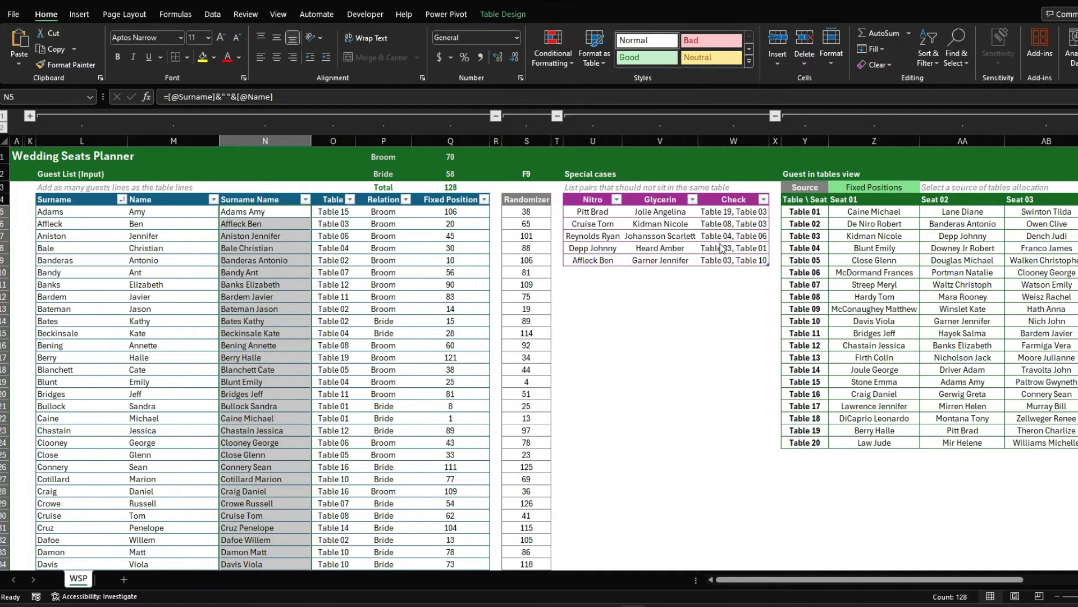
left_click(623, 430)
left_click(280, 320)
scroll(280, 320, "down", 1)
scroll(280, 321, "up", 1)
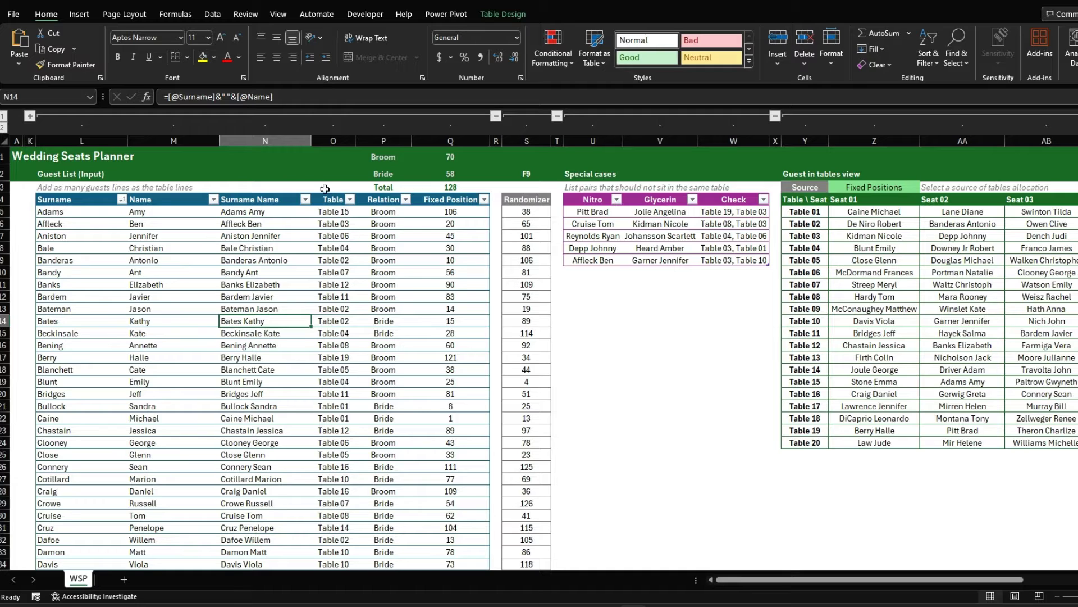
left_click(173, 222)
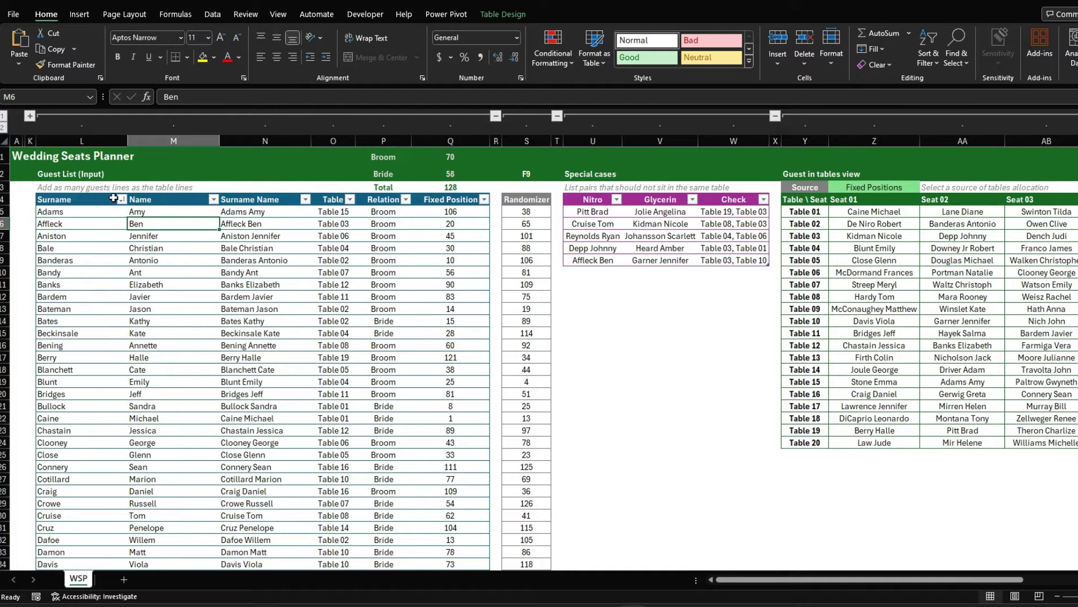
left_click(94, 208)
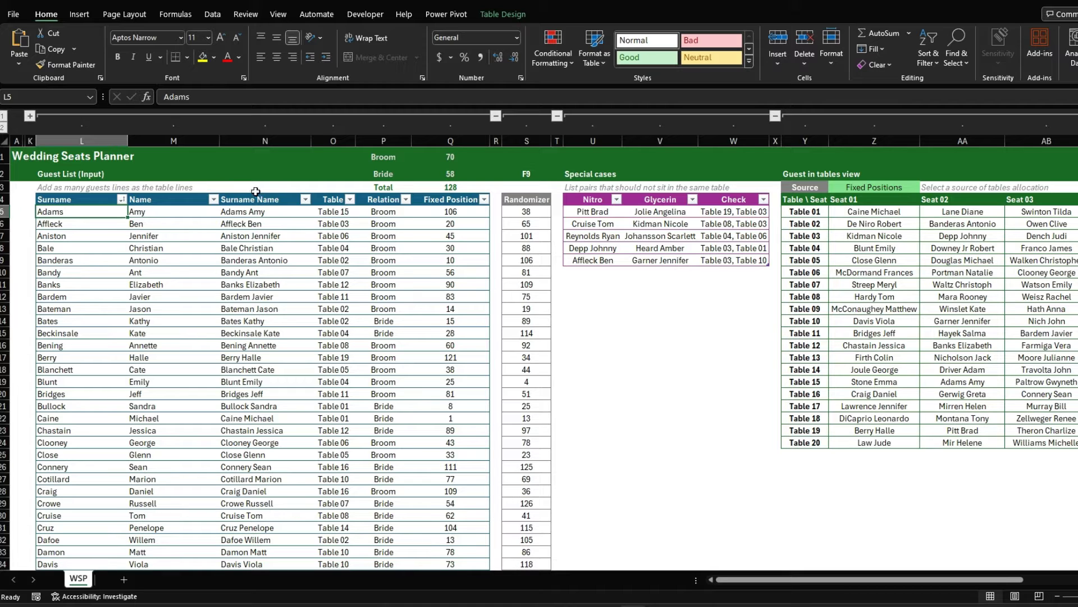
left_click(253, 190)
left_click(246, 199)
key("shift+Down")
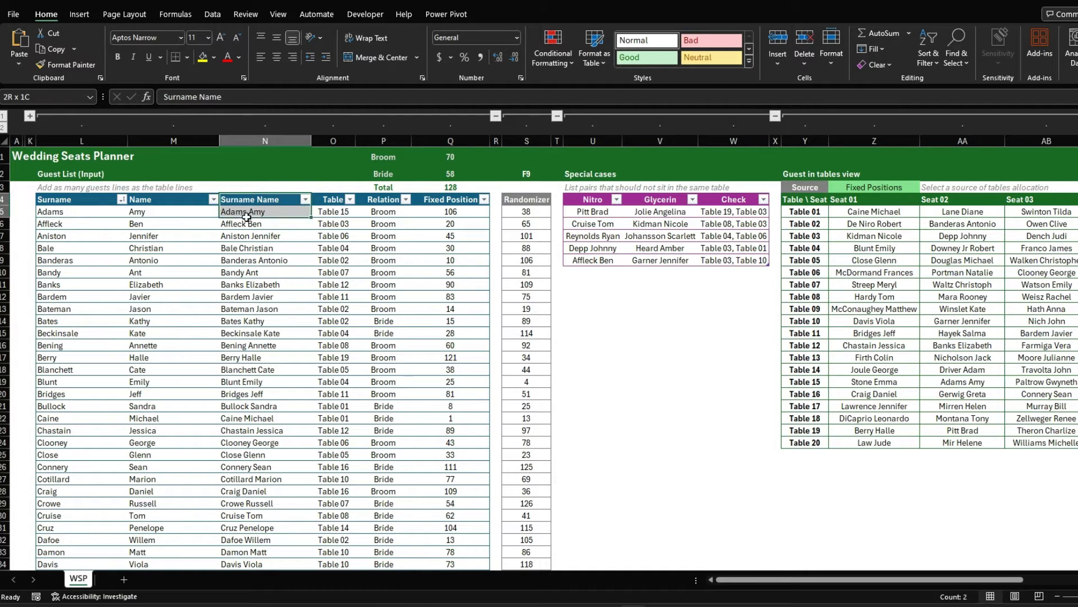
key("shift+Down")
key("shift+Down")
key("shift+Down")
key("shift+Down")
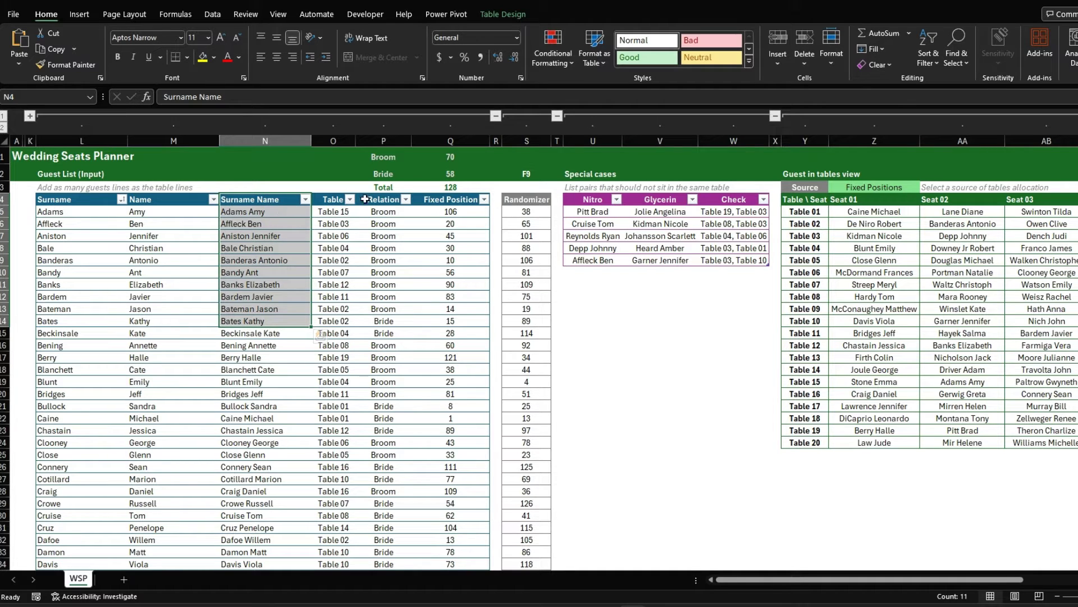
left_click(333, 195)
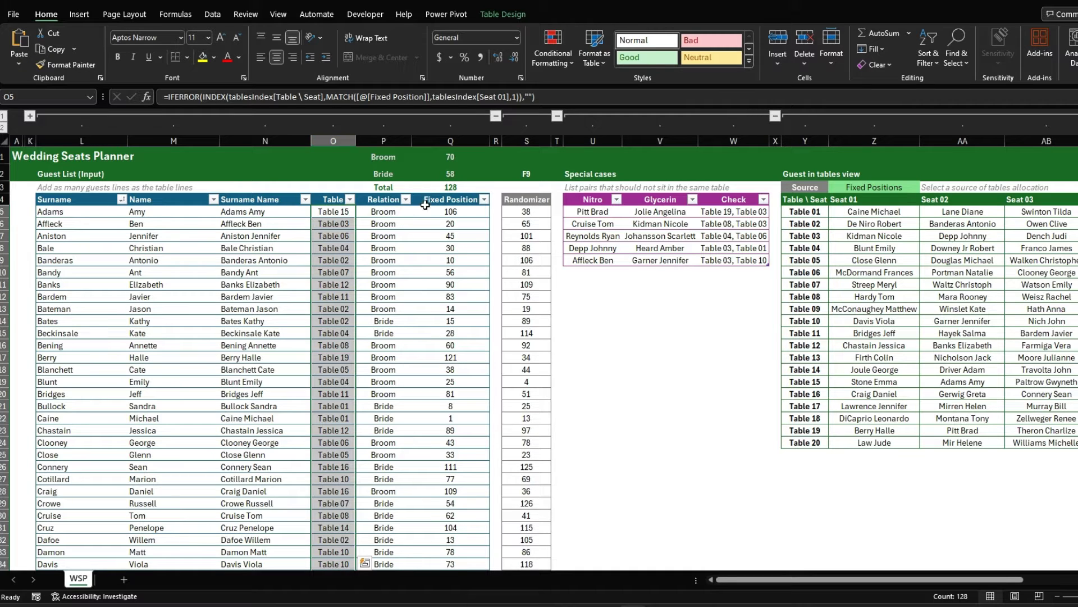
left_click(409, 212)
left_click(391, 201)
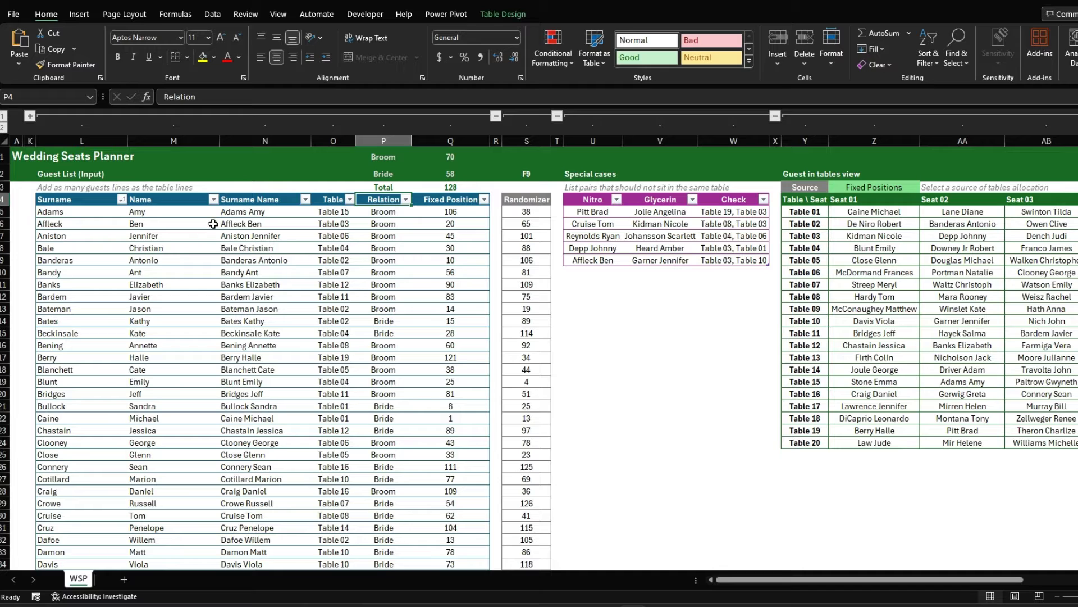
left_click(405, 215)
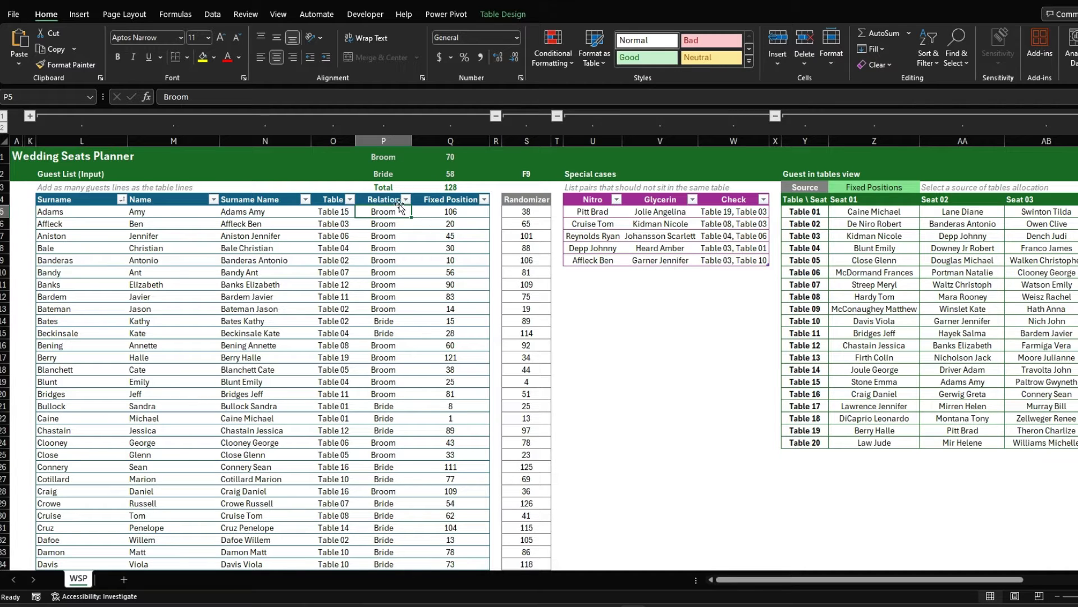
left_click(406, 200)
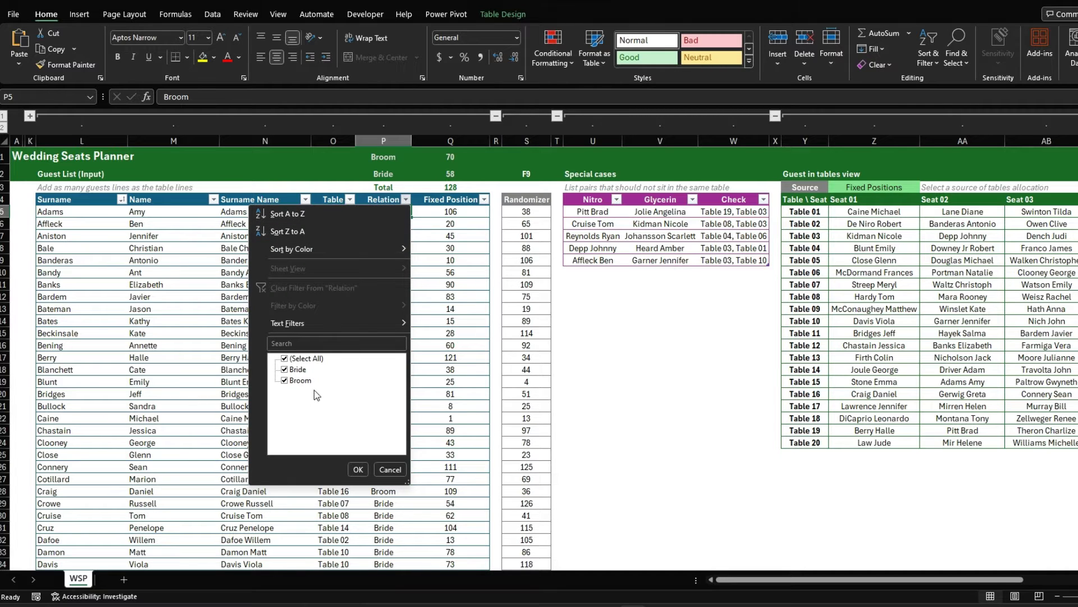
key("Escape")
left_click(396, 159)
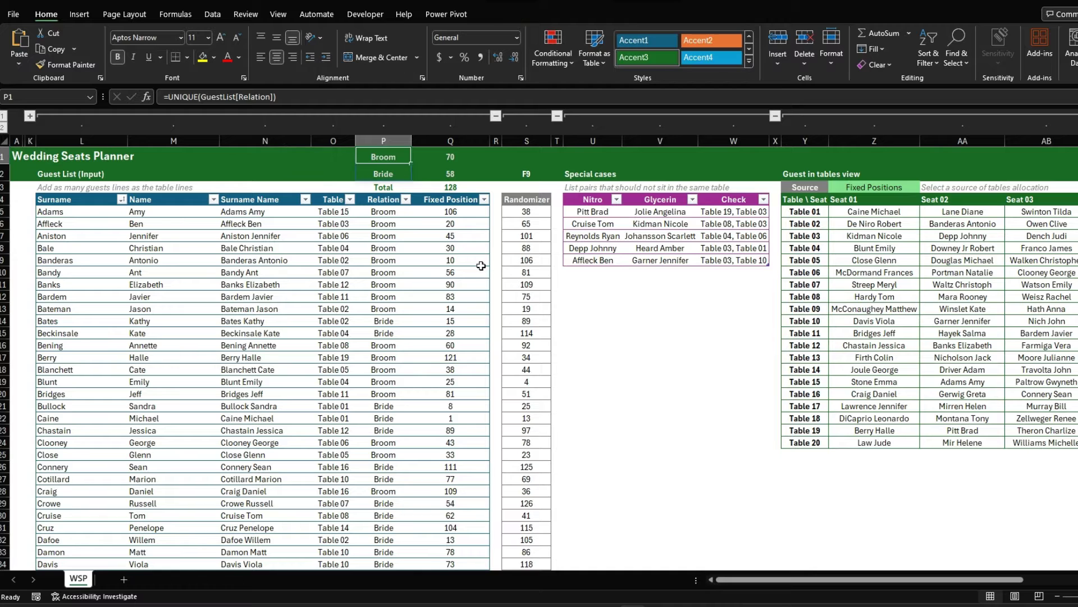
left_click(301, 97)
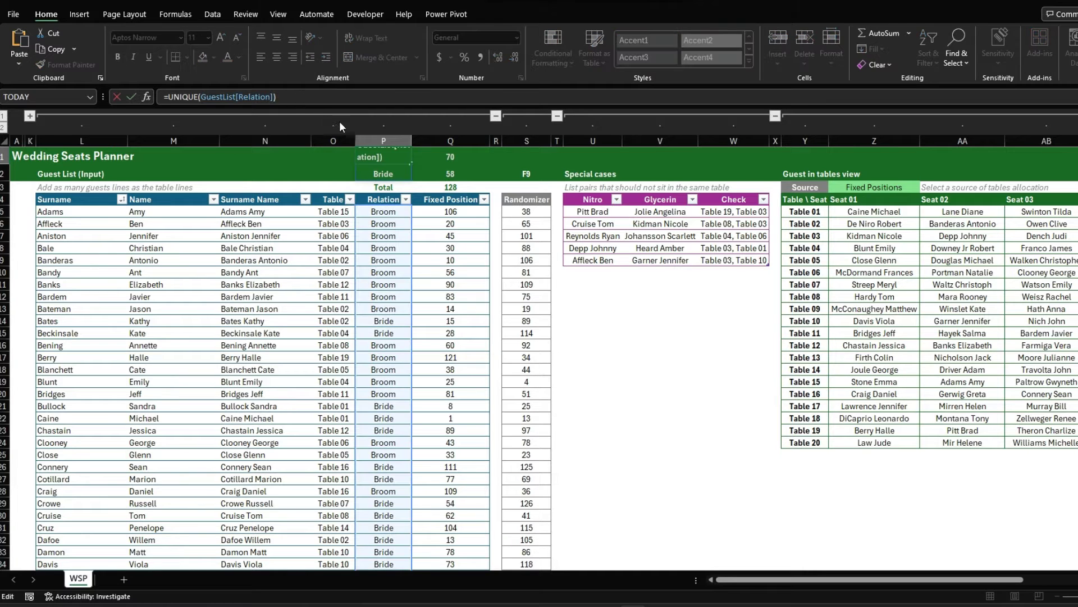
key("Escape")
left_click(466, 157)
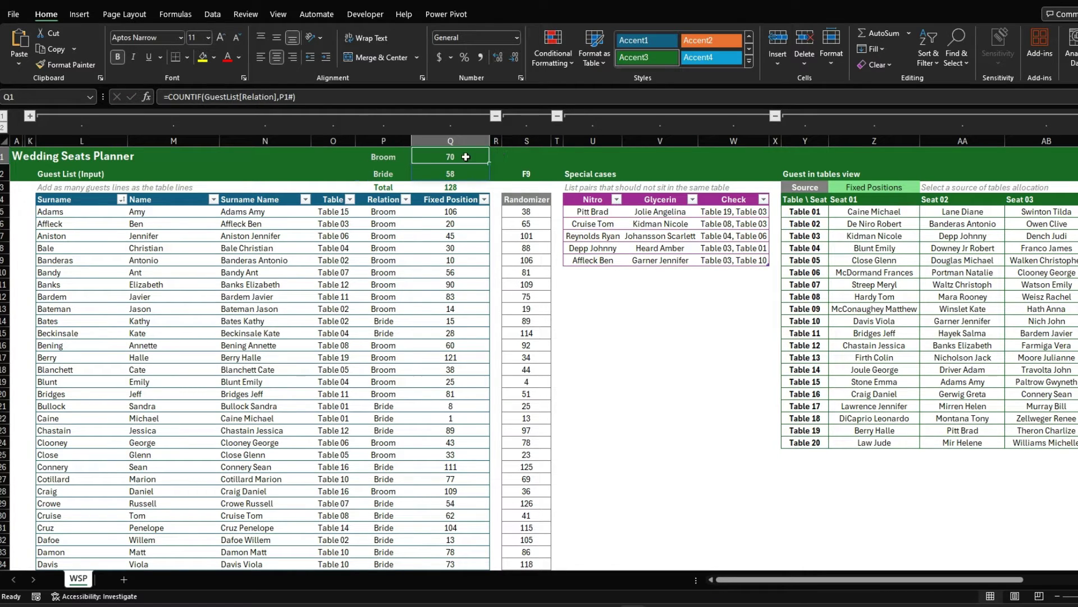
left_click(320, 97)
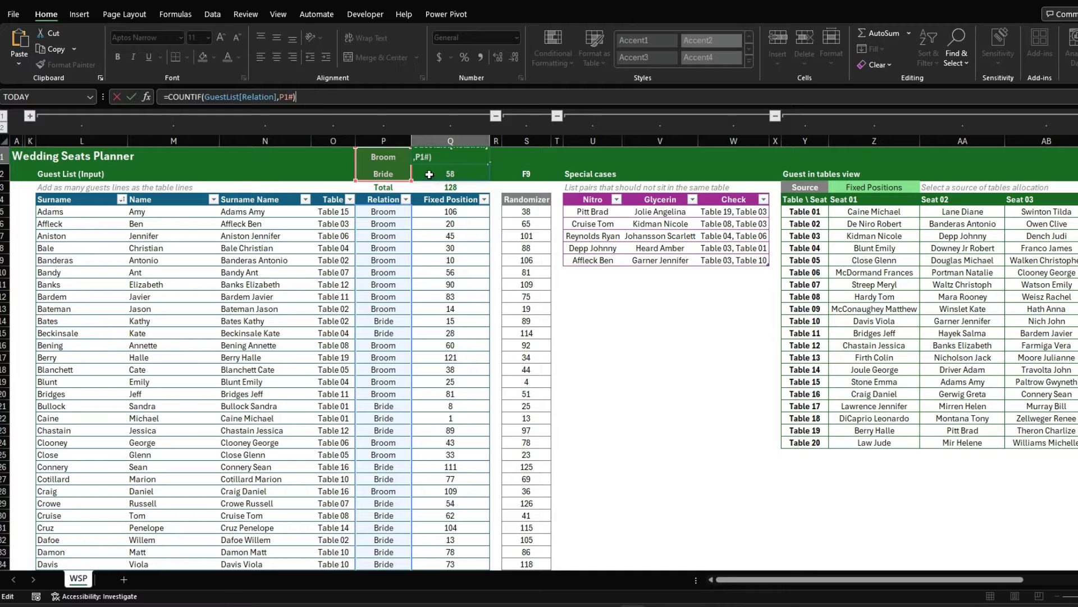
key("Escape")
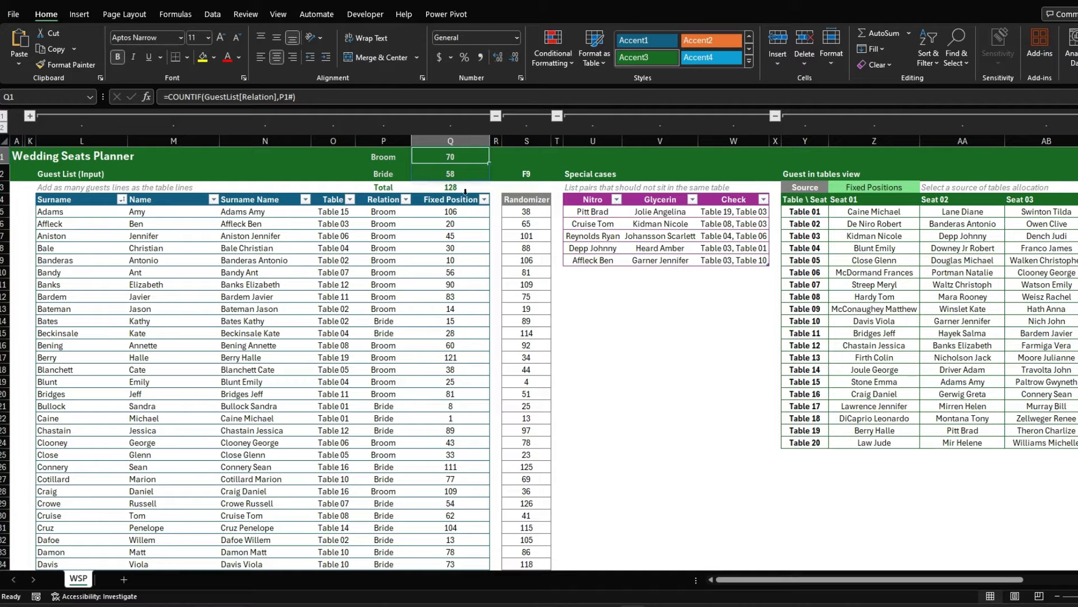
left_click(435, 188)
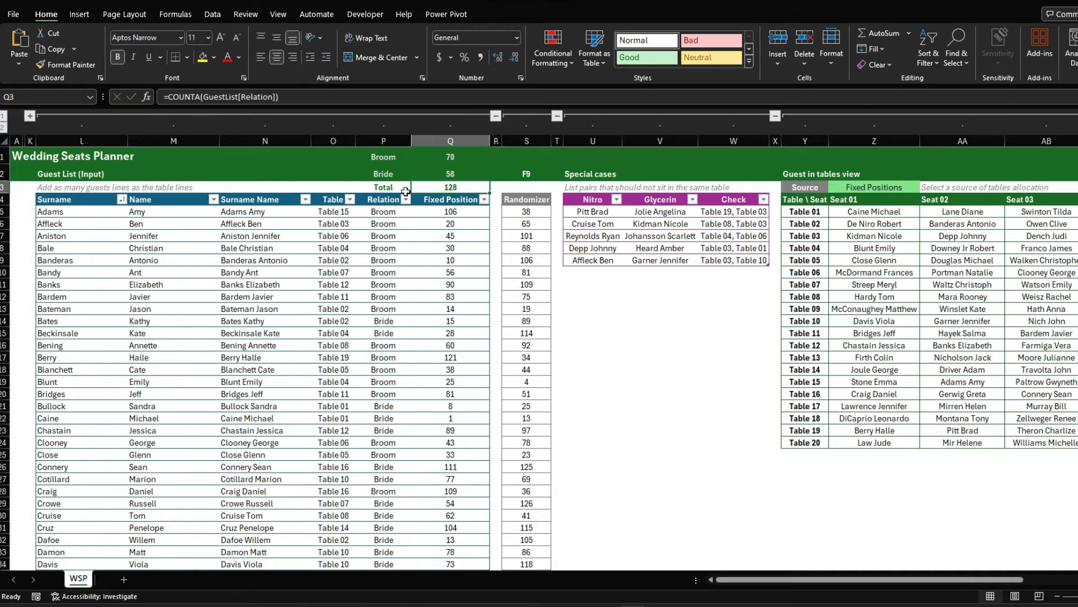
left_click(30, 117)
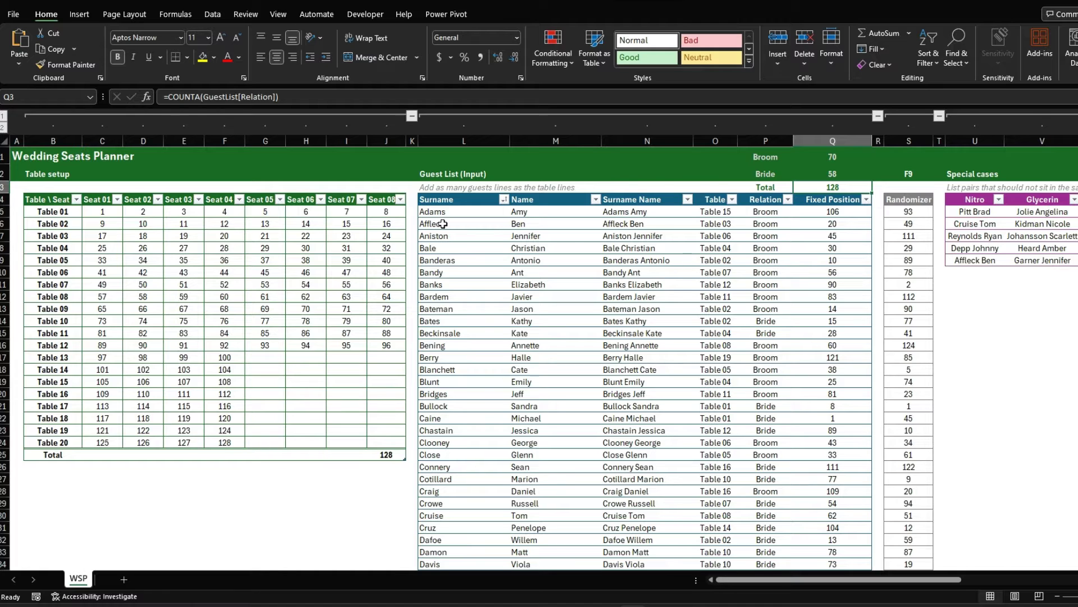
left_click(410, 114)
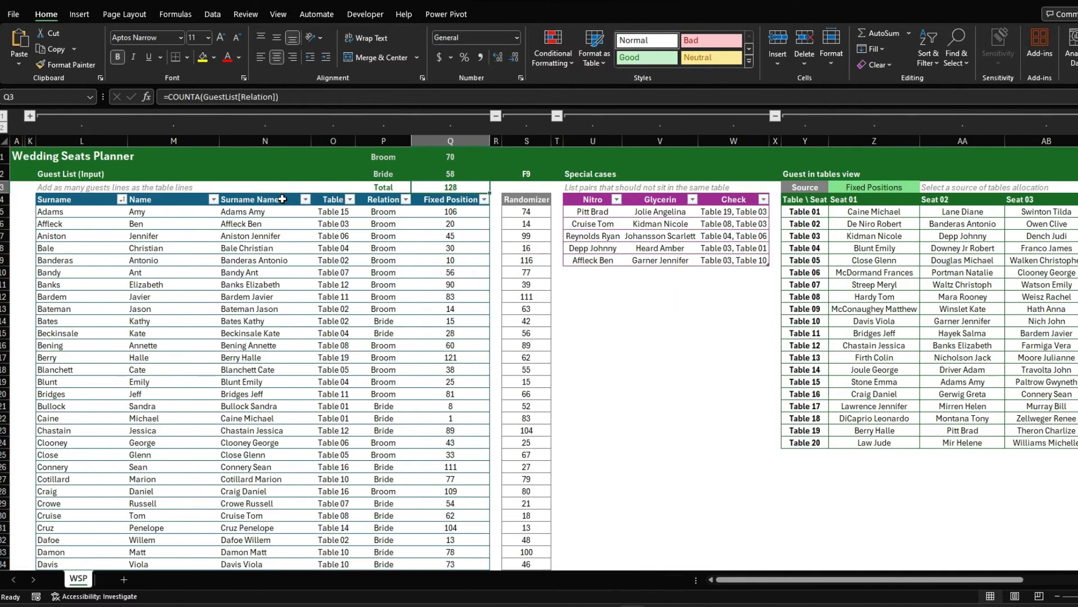
left_click(451, 223)
left_click(525, 212)
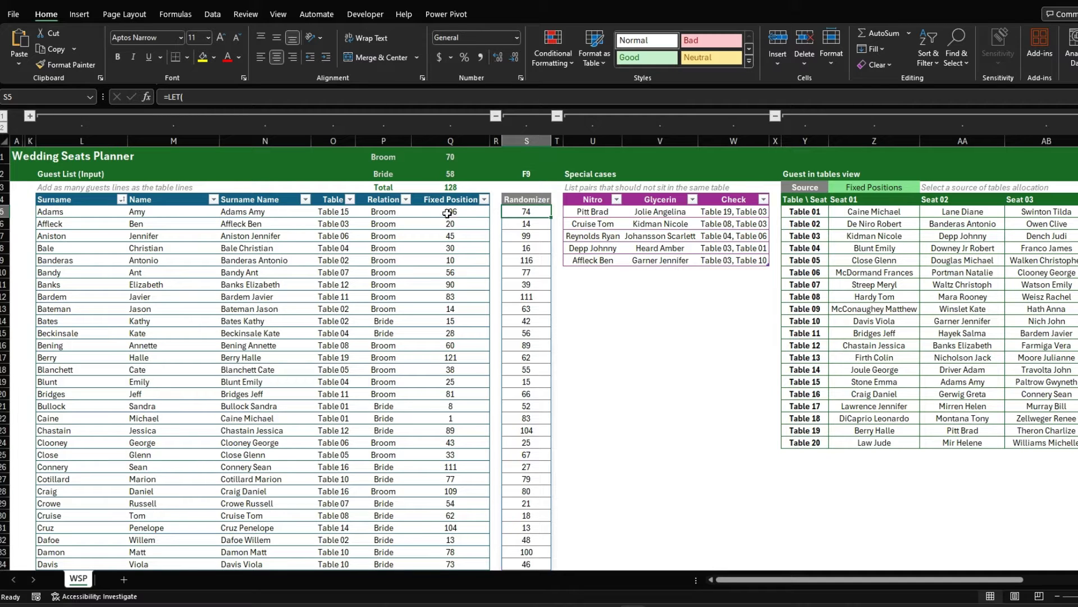
Regenerate the Randomizer numbers from S5 with F9, giving the first guest 18.
left_click(449, 211)
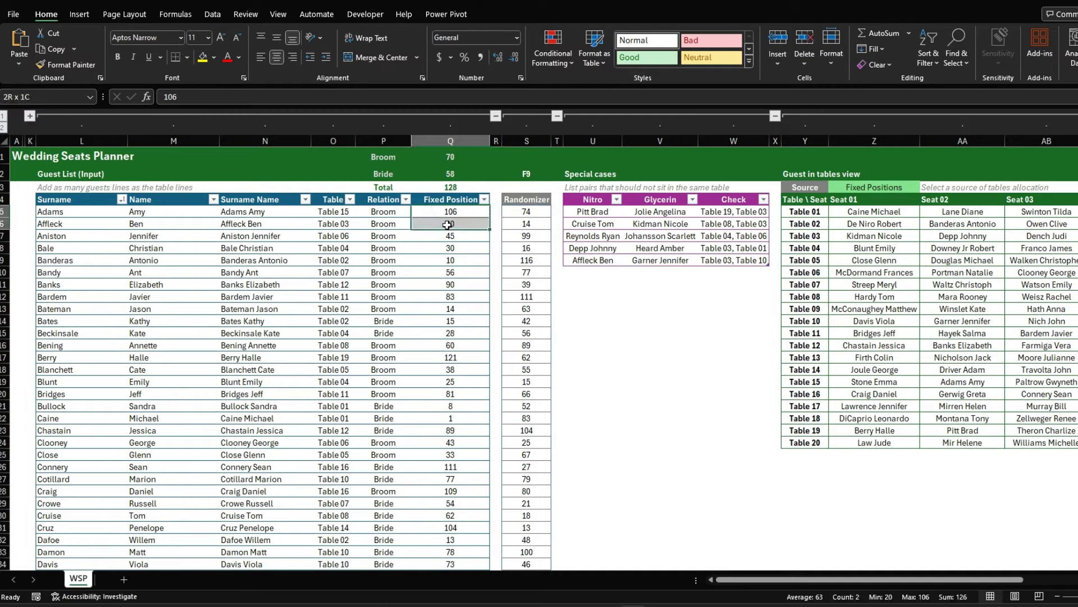
left_click(531, 211)
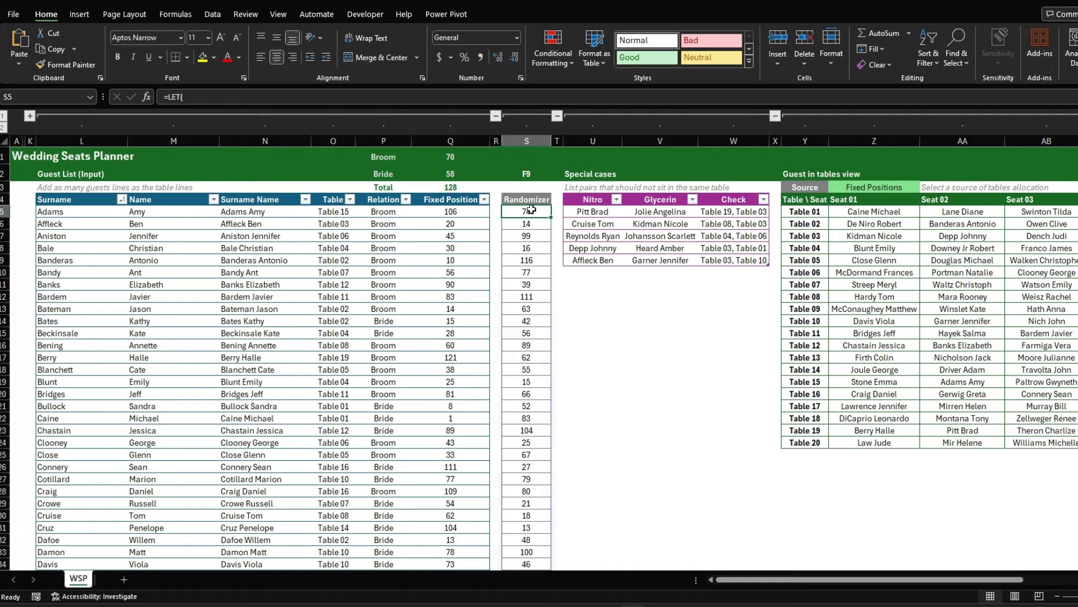
key("F9")
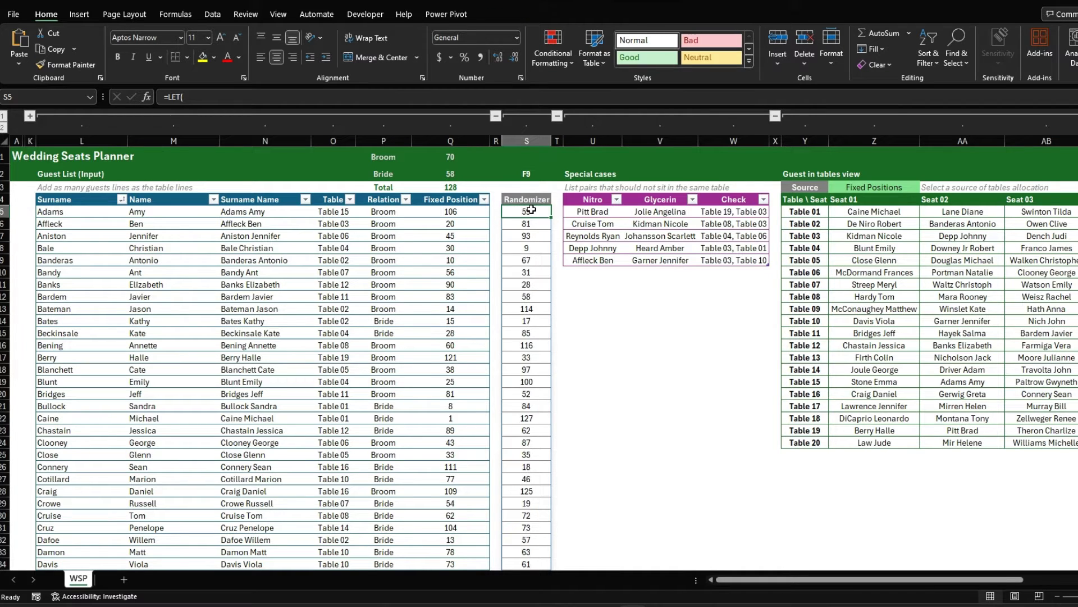
key("F9")
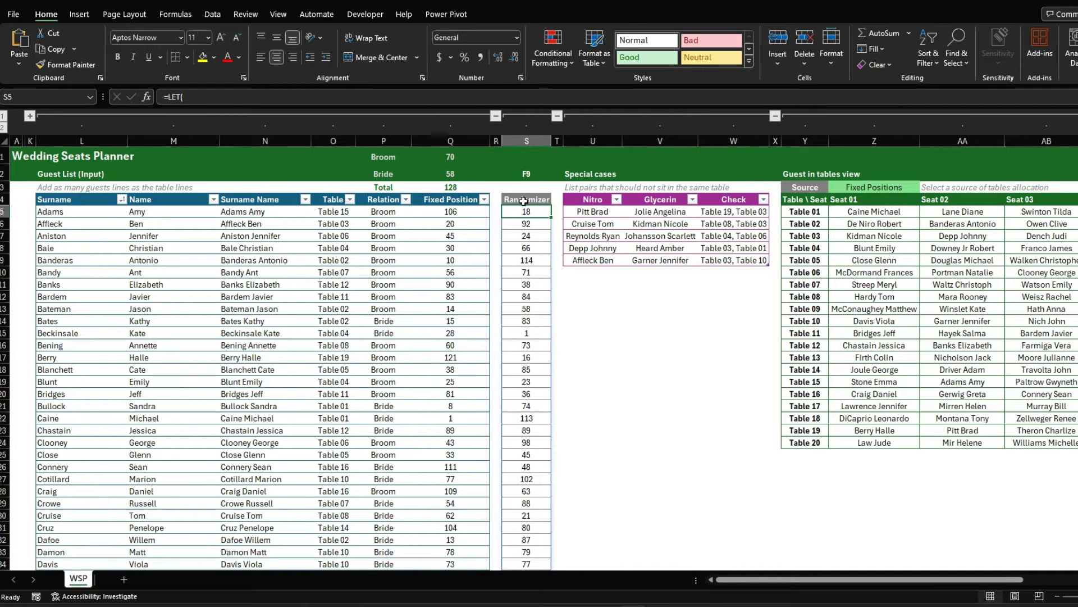
scroll(481, 341, "down", 2)
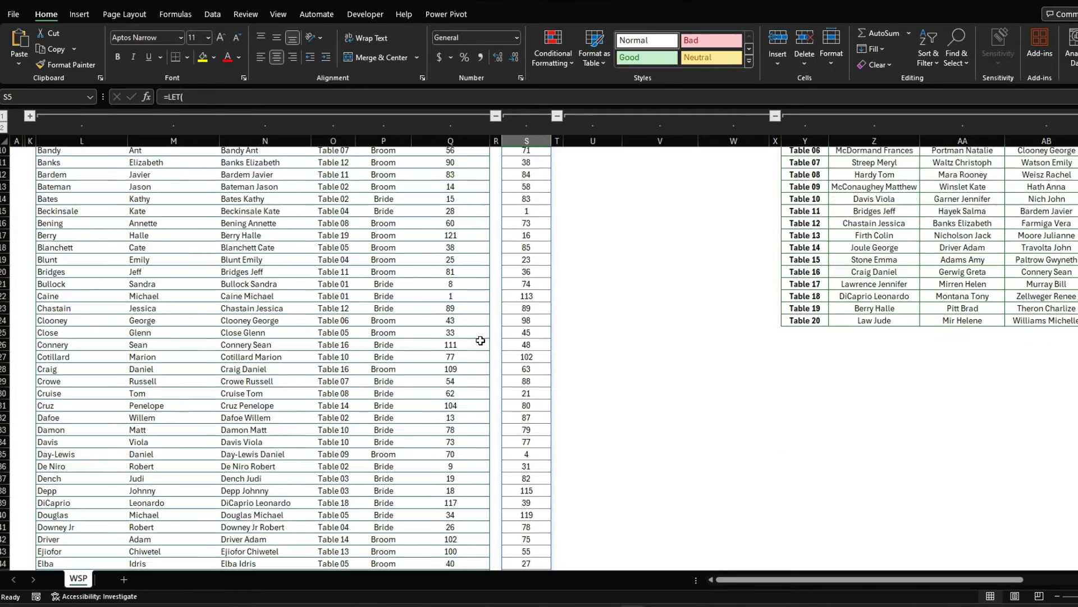
scroll(481, 342, "down", 6)
scroll(481, 341, "down", 10)
scroll(485, 345, "up", 18)
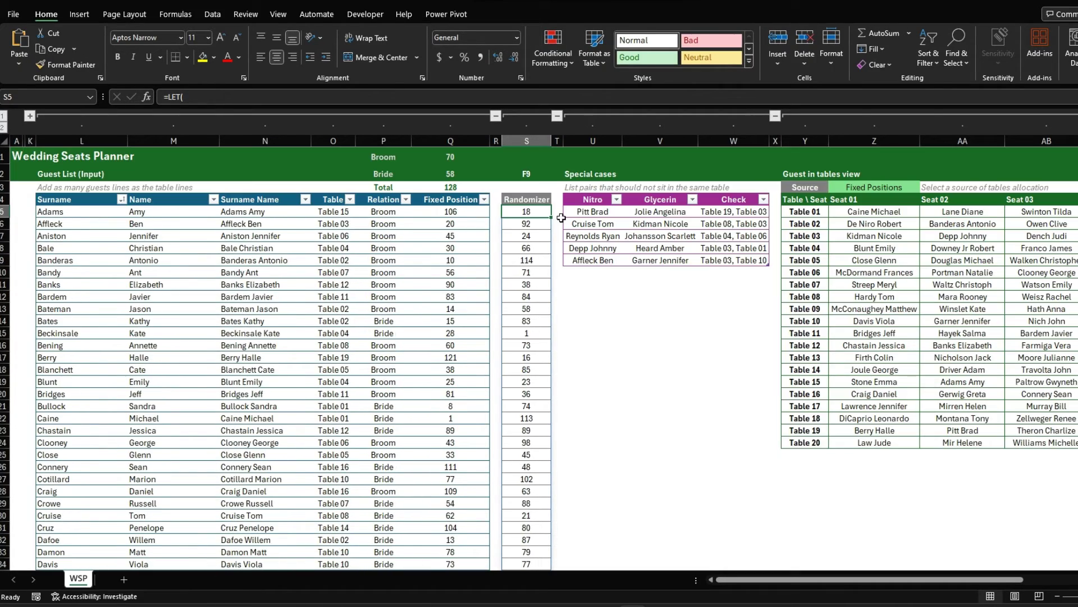
scroll(561, 218, "right", 5)
scroll(561, 218, "left", 1)
scroll(561, 218, "left", 2)
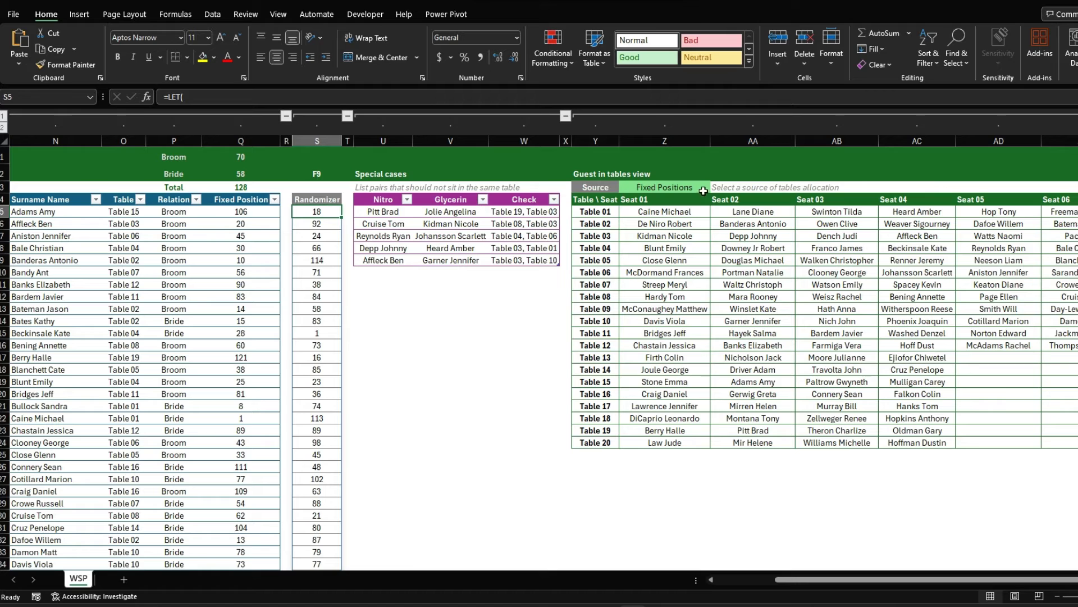
Switch the tables view Source to Randomizer seating.
left_click(671, 188)
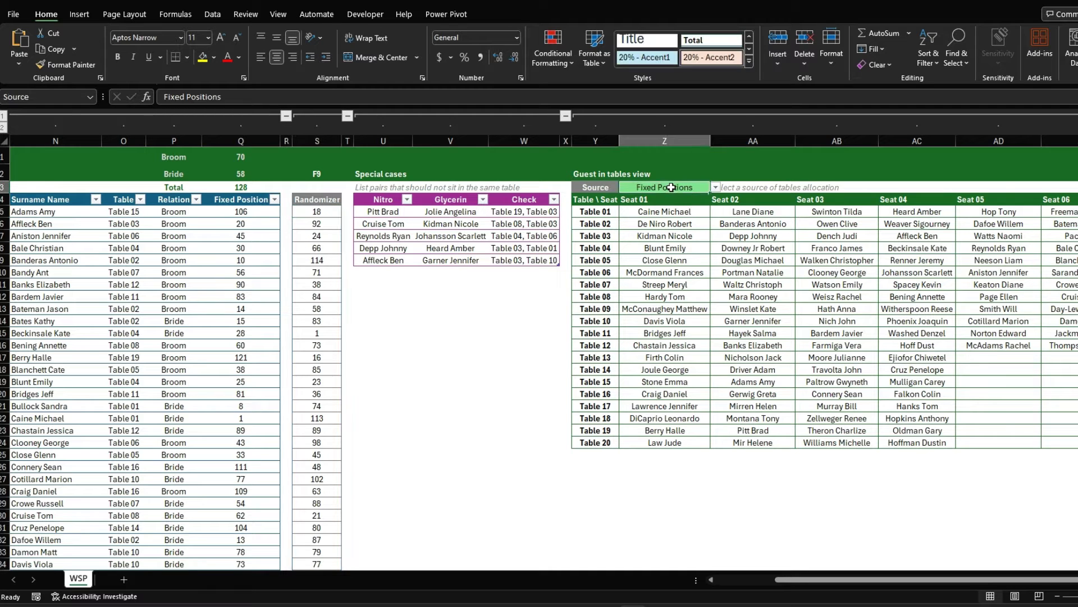
left_click(715, 188)
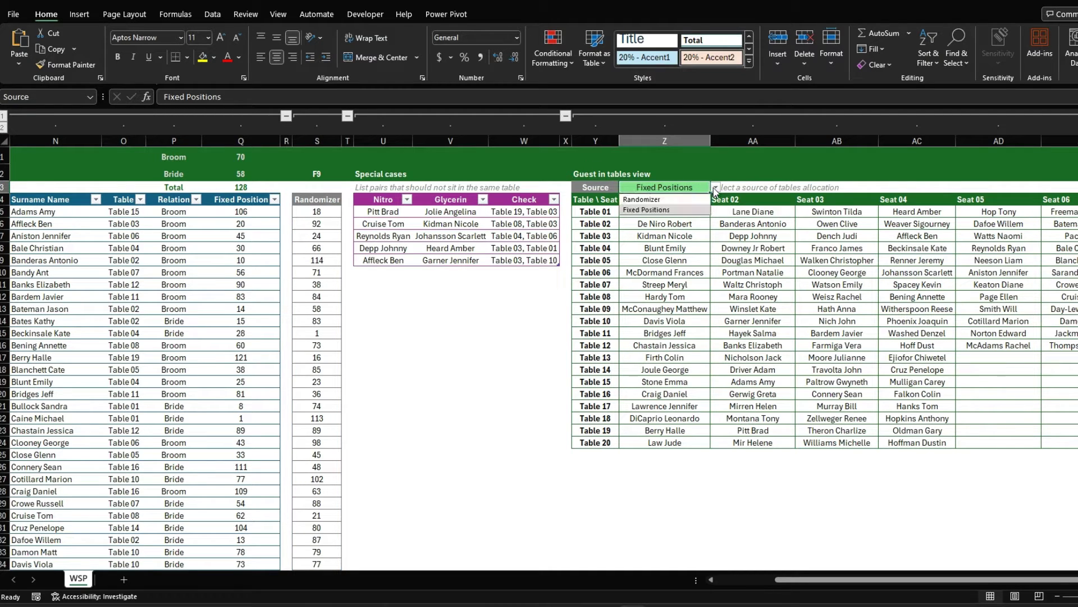
left_click(665, 199)
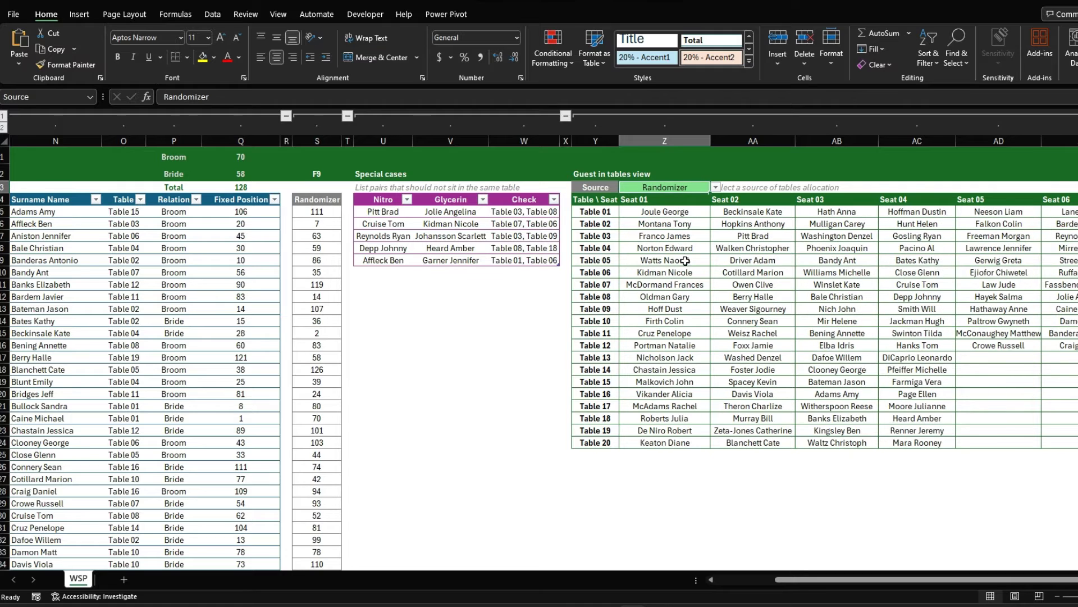
left_click(333, 218)
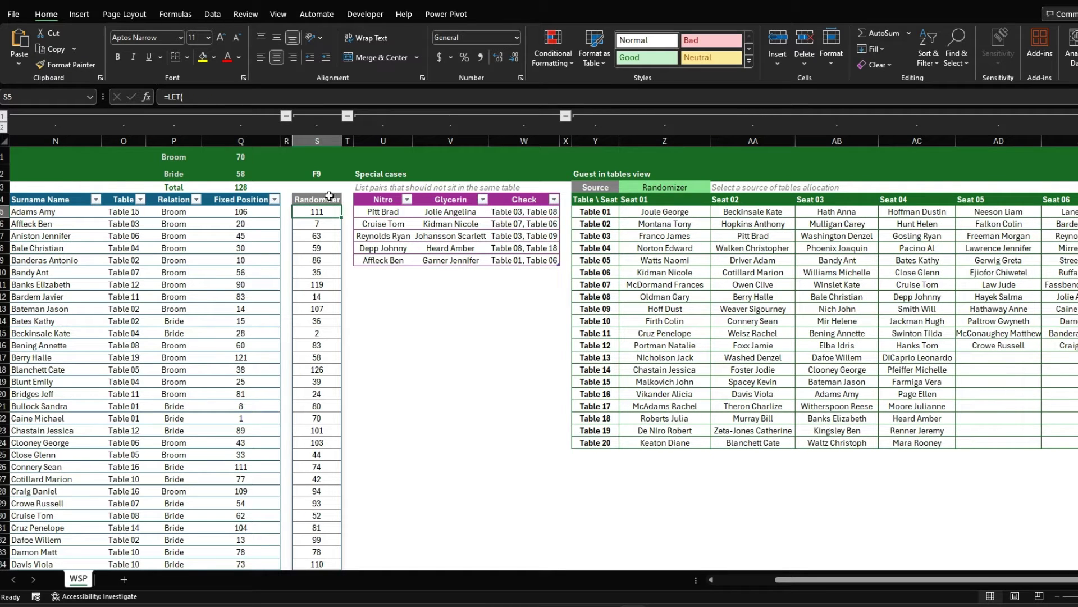
key("alt")
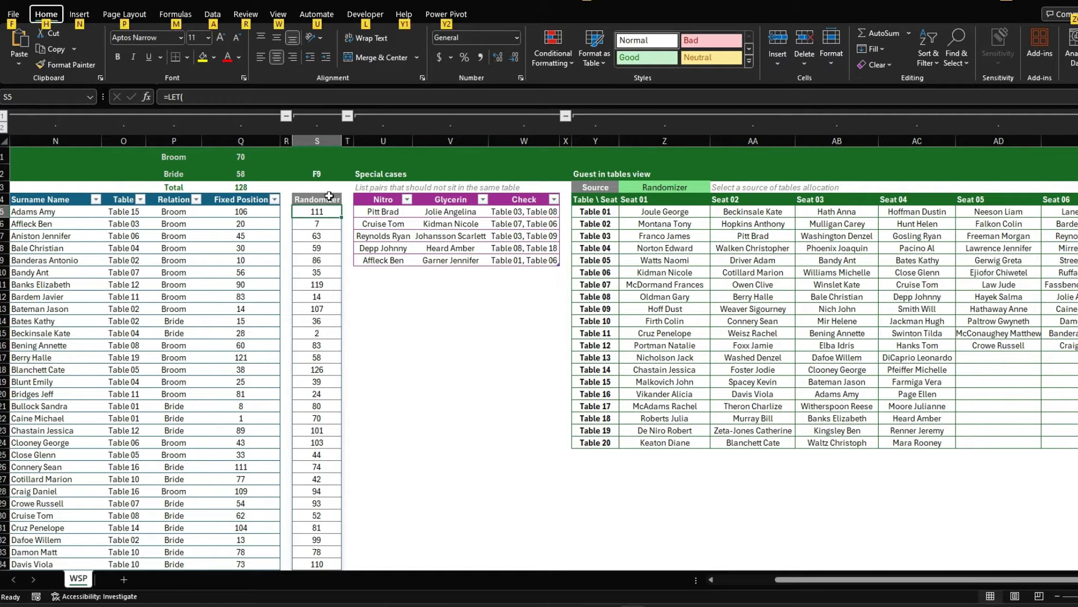
key("Escape")
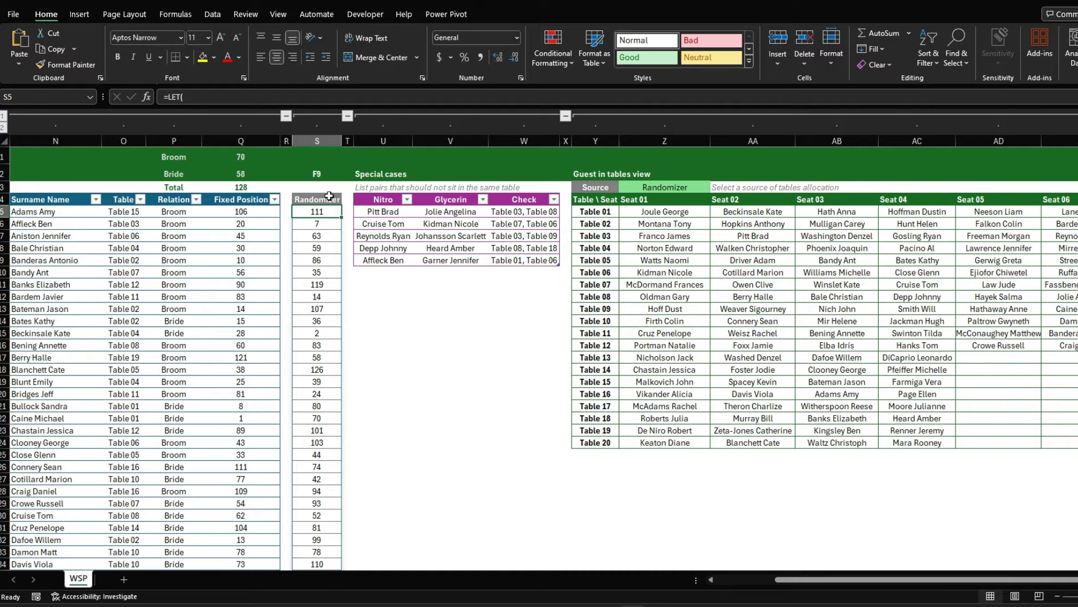
Reshuffle the random seating with F9 several times and review the tables view.
key("F9")
key("F9")
key("F9")
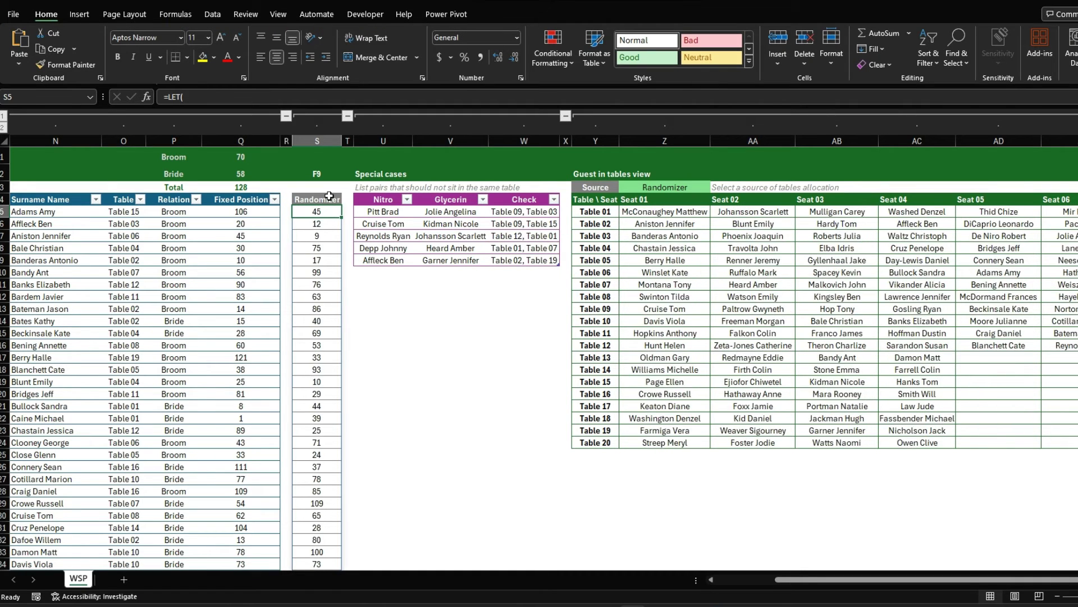
key("F9")
key("F9")
key("F9")
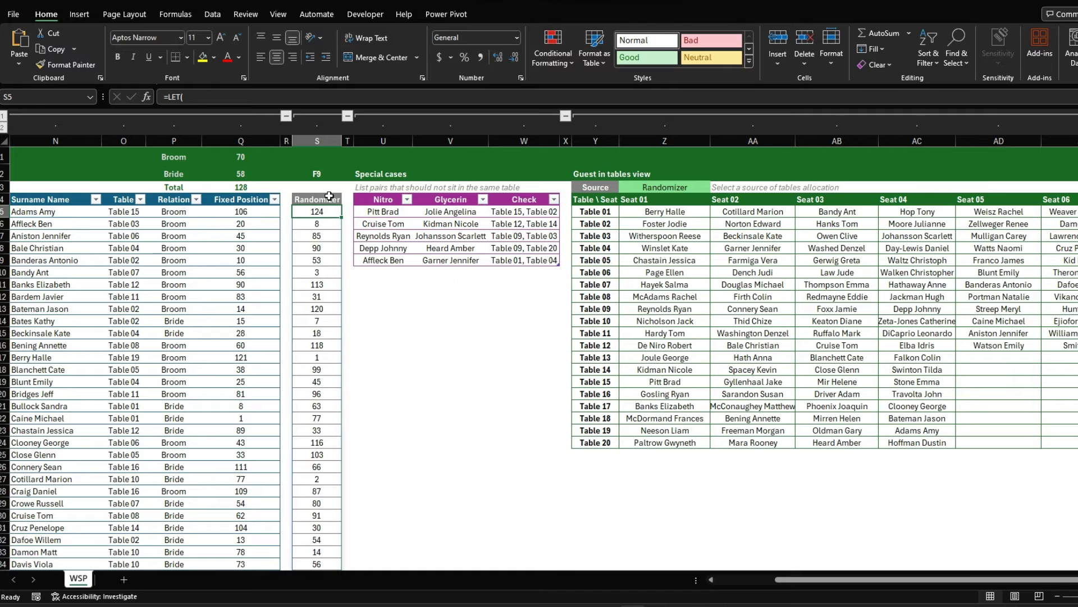
key("F9")
key("F9")
key("F9")
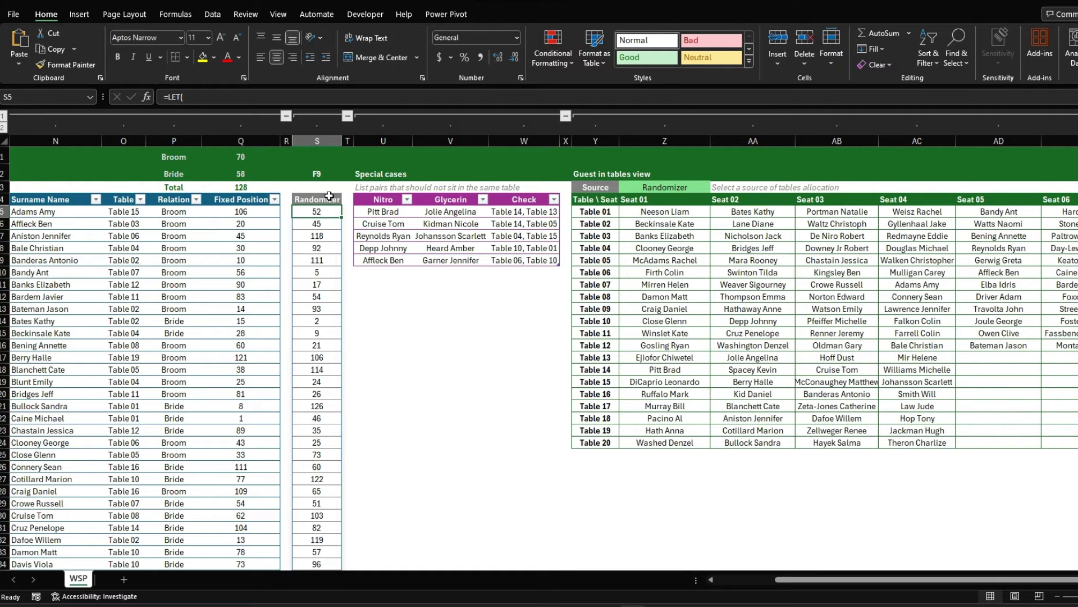
key("F9")
scroll(832, 389, "right", 3)
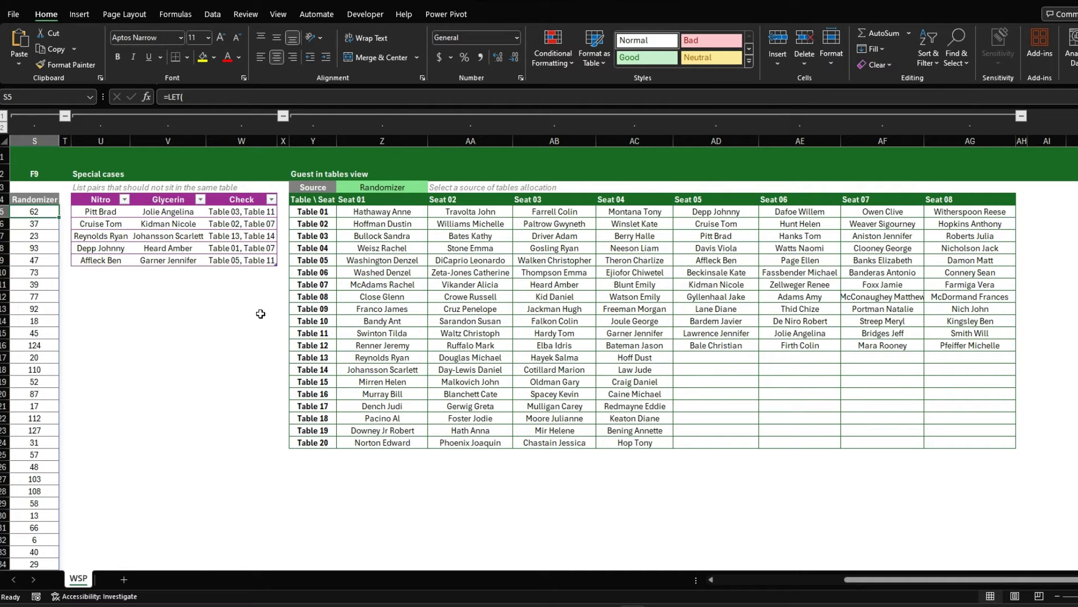
scroll(261, 313, "left", 2)
scroll(260, 313, "left", 1)
scroll(304, 353, "left", 3)
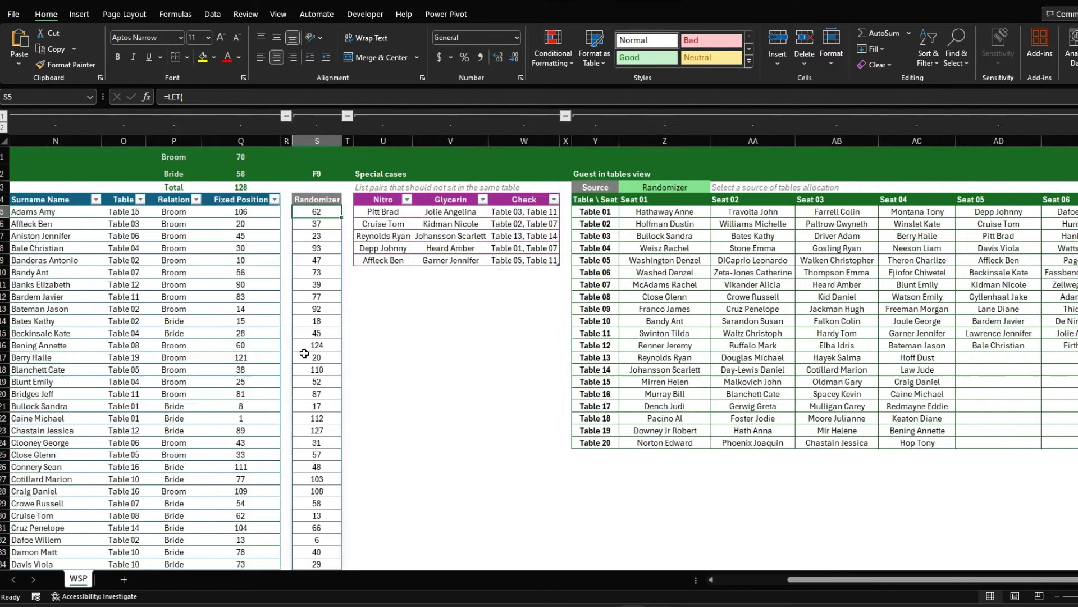
scroll(304, 353, "left", 1)
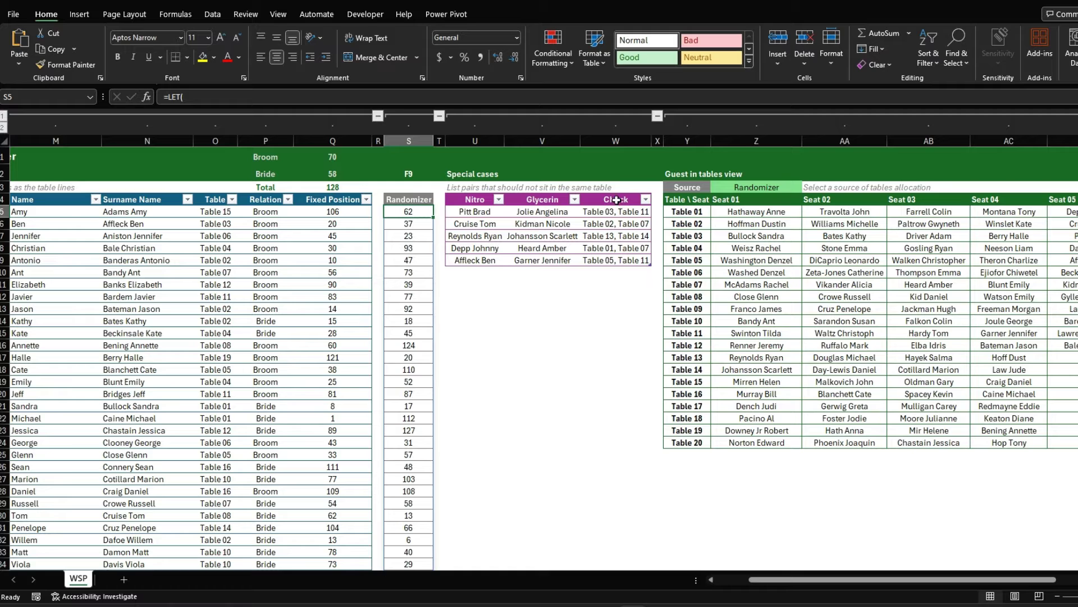
Reshuffle until the Table 09 conflict clears, leaving the first guest at 68.
key("F9")
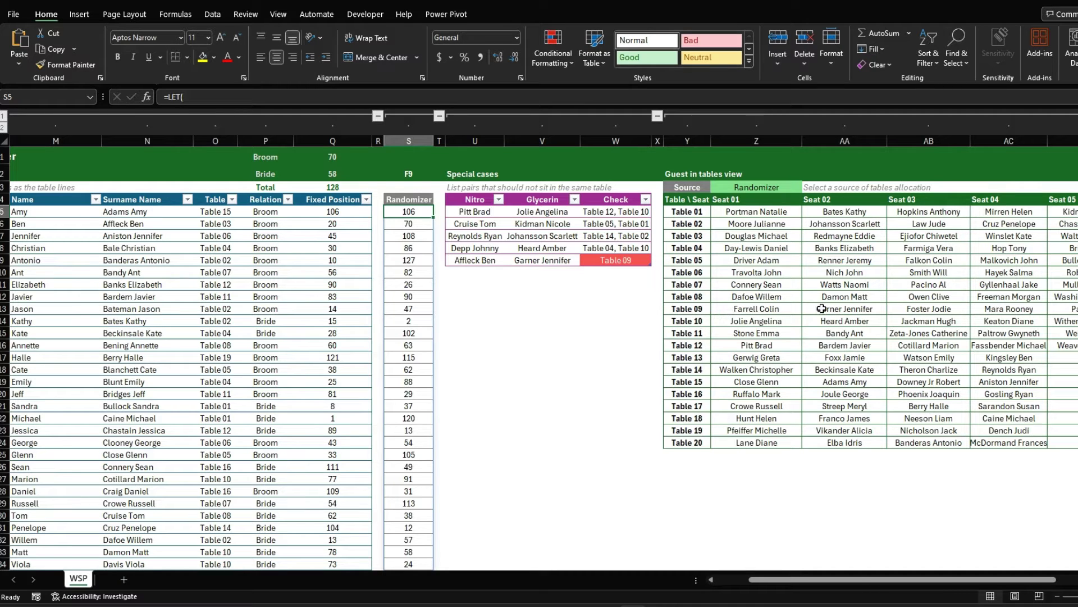
scroll(1072, 319, "right", 3)
scroll(899, 314, "right", 3)
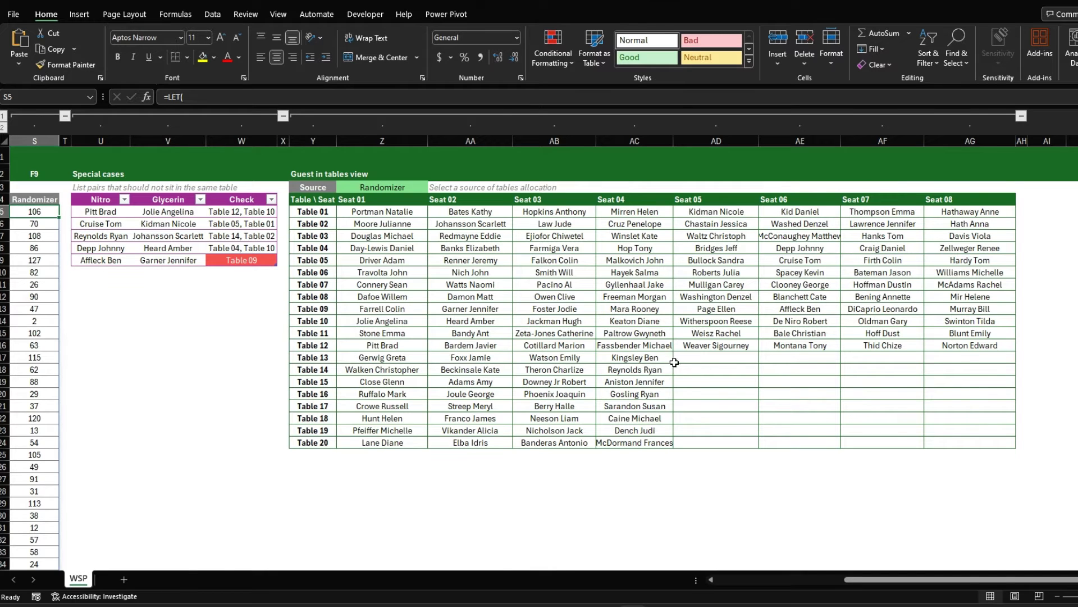
scroll(697, 365, "left", 8)
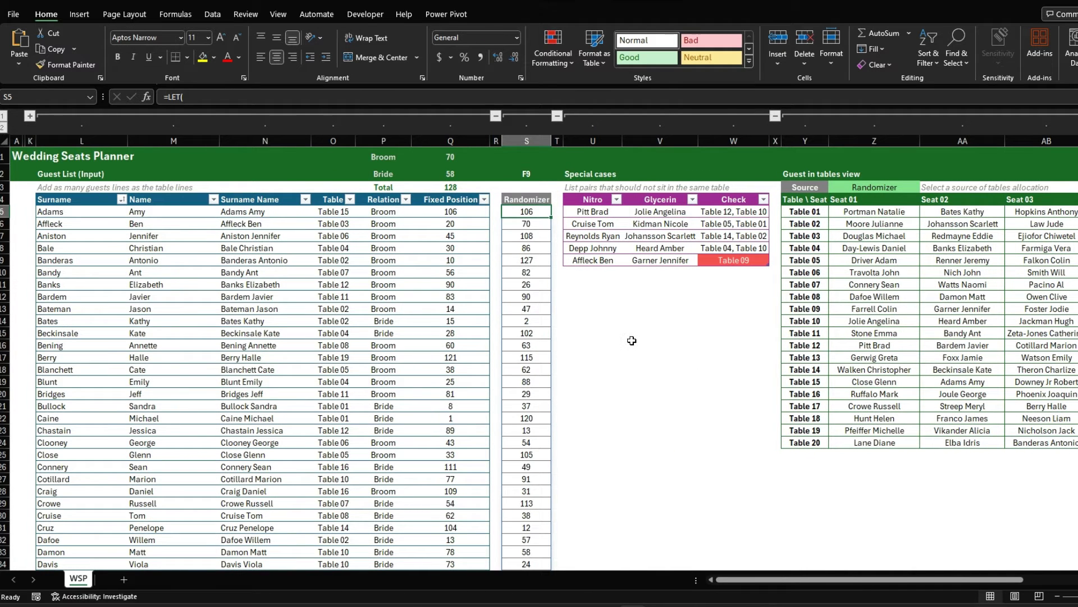
key("F9")
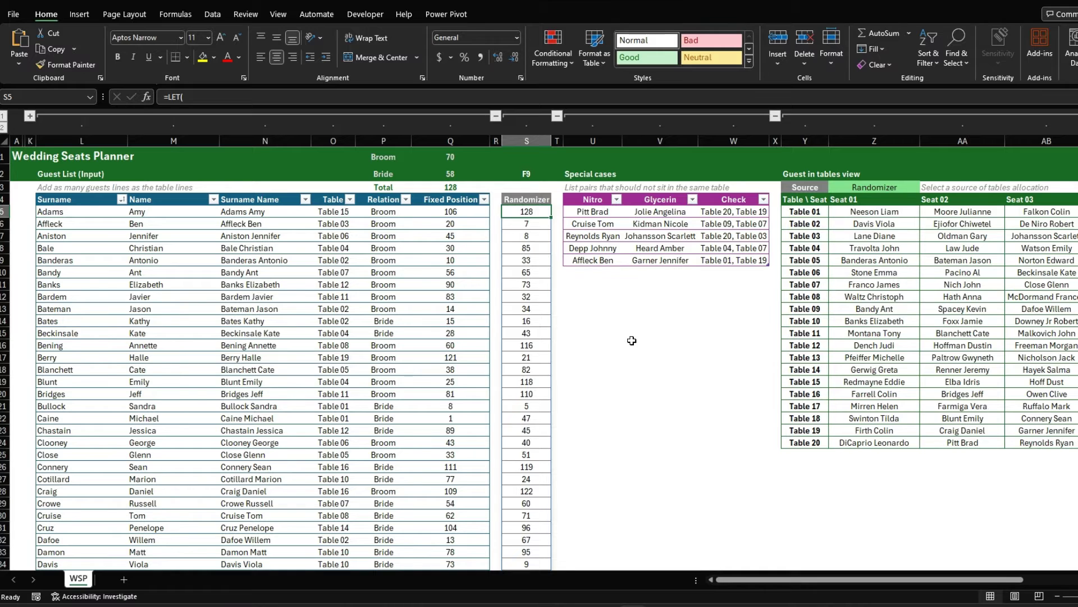
key("F9")
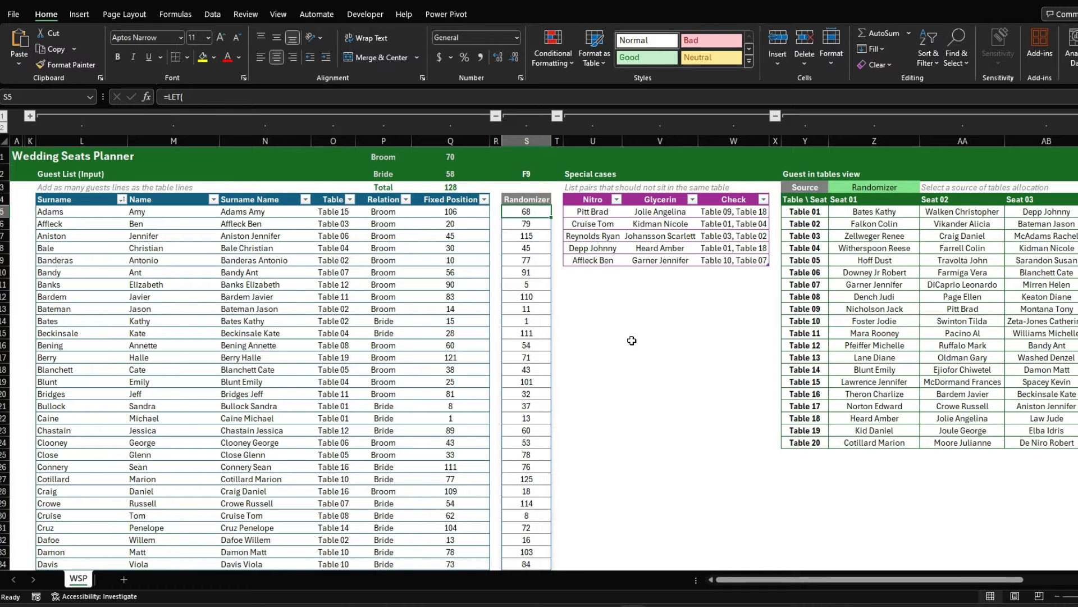
scroll(767, 369, "right", 1)
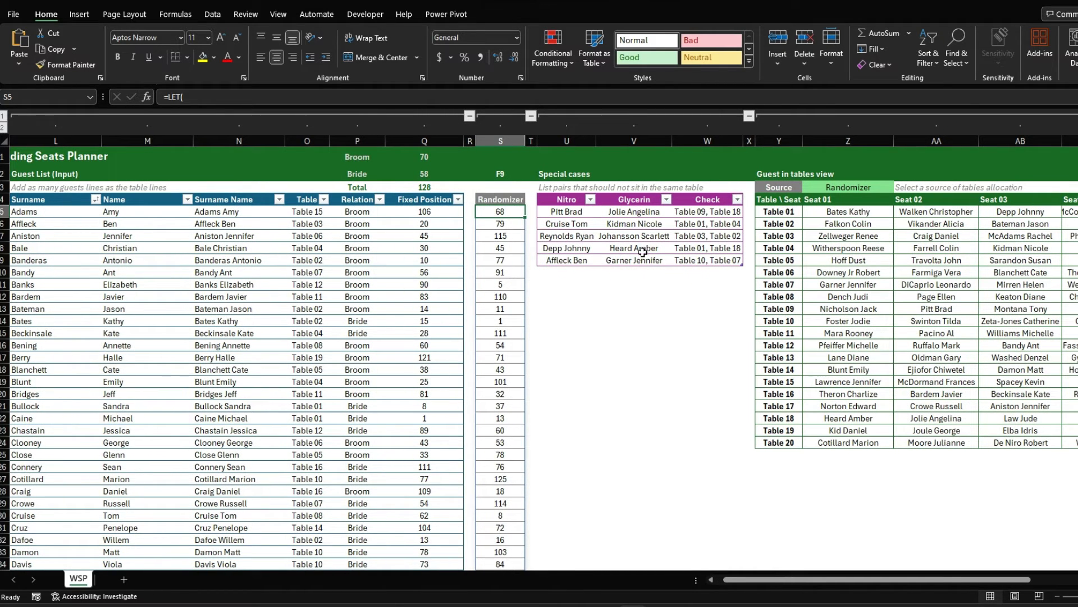
Copy the Randomizer values from S5 down and paste them as values into Fixed Position at Q5.
left_click(508, 198)
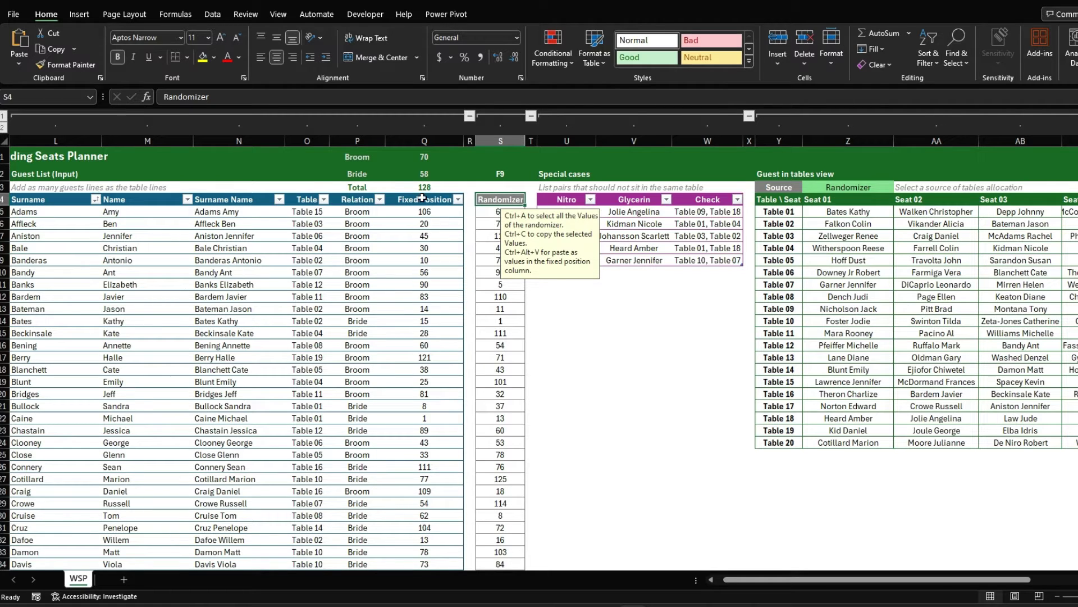
left_click(499, 211)
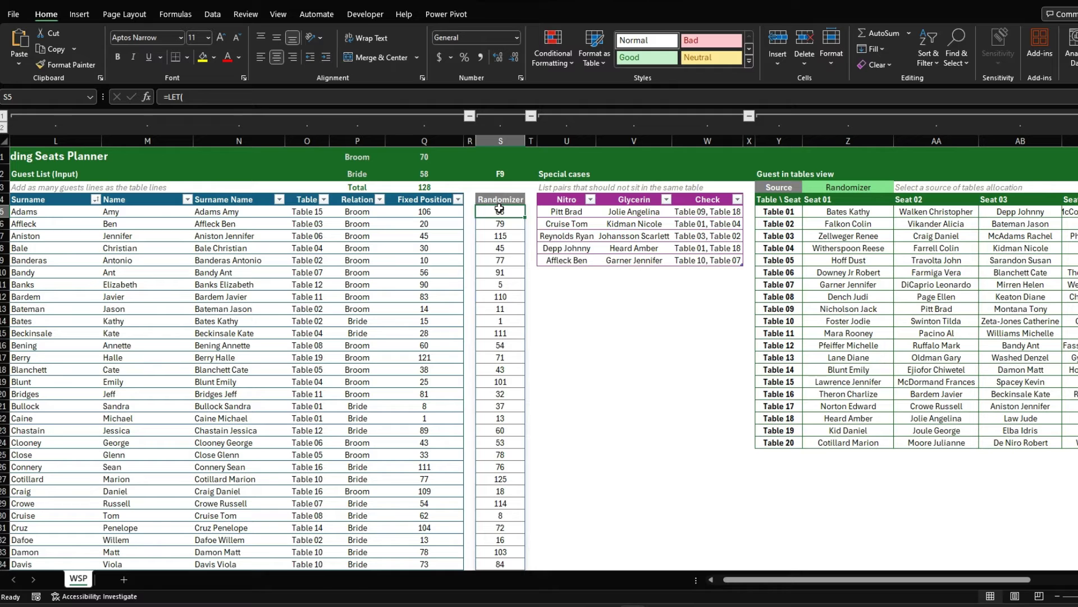
key("ctrl+shift+Down")
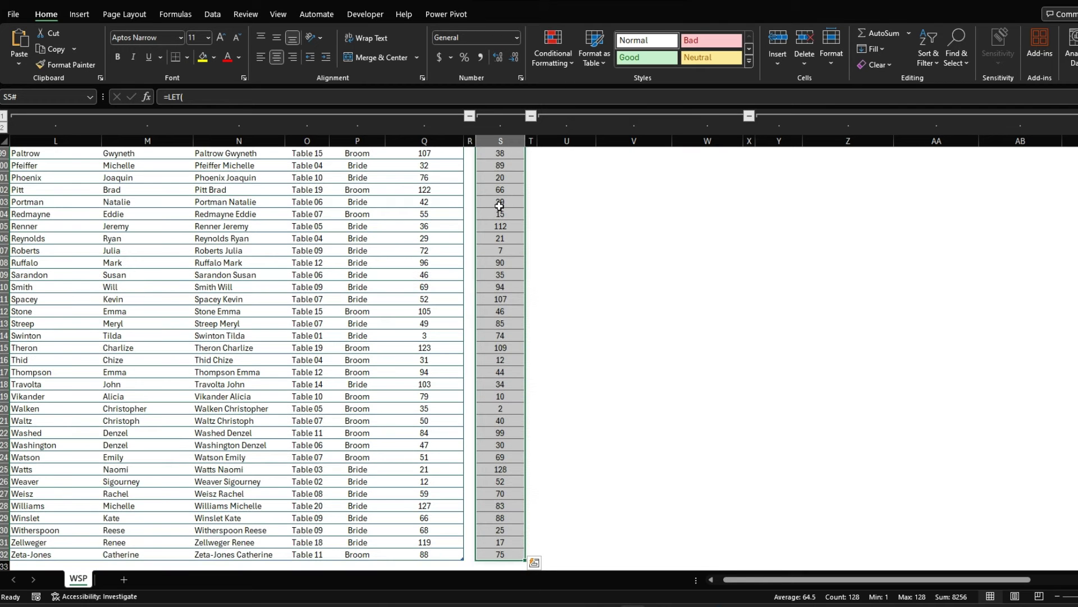
key("ctrl+c")
scroll(499, 206, "up", 4)
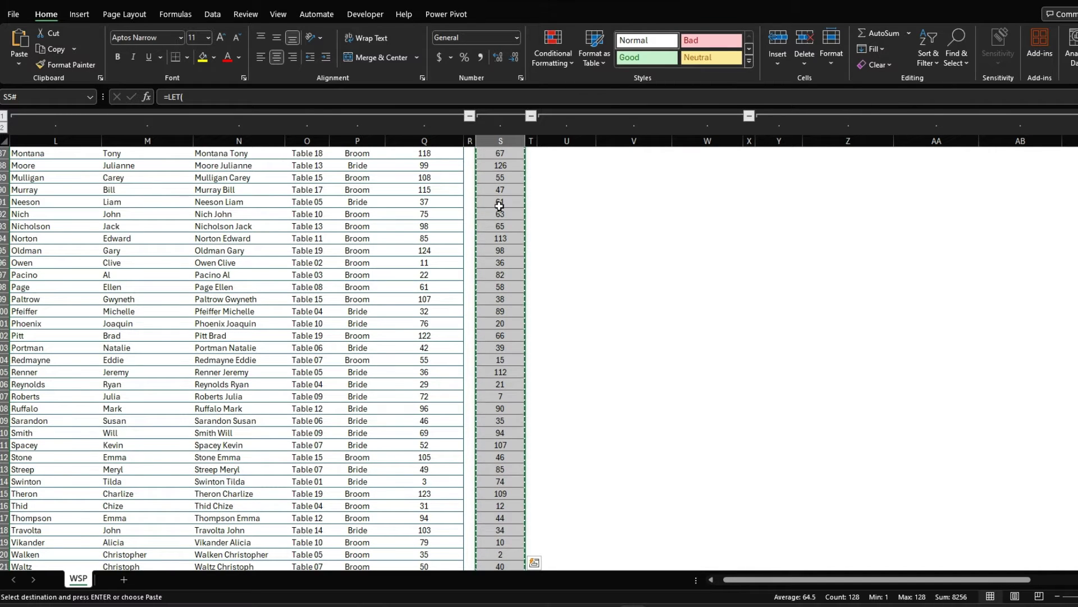
key("Left")
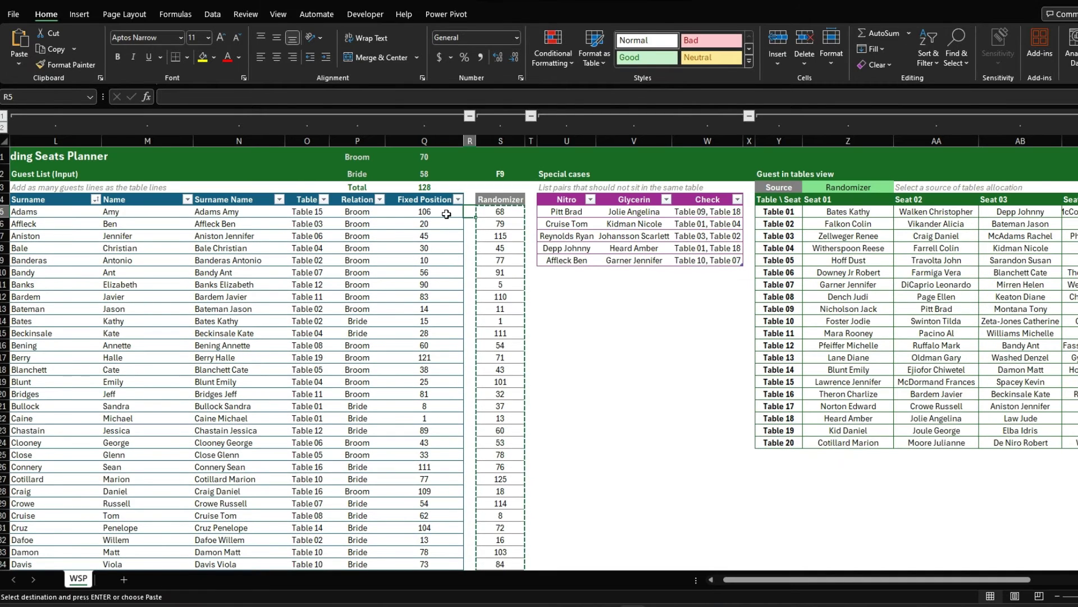
key("Left")
key("ctrl+alt+v")
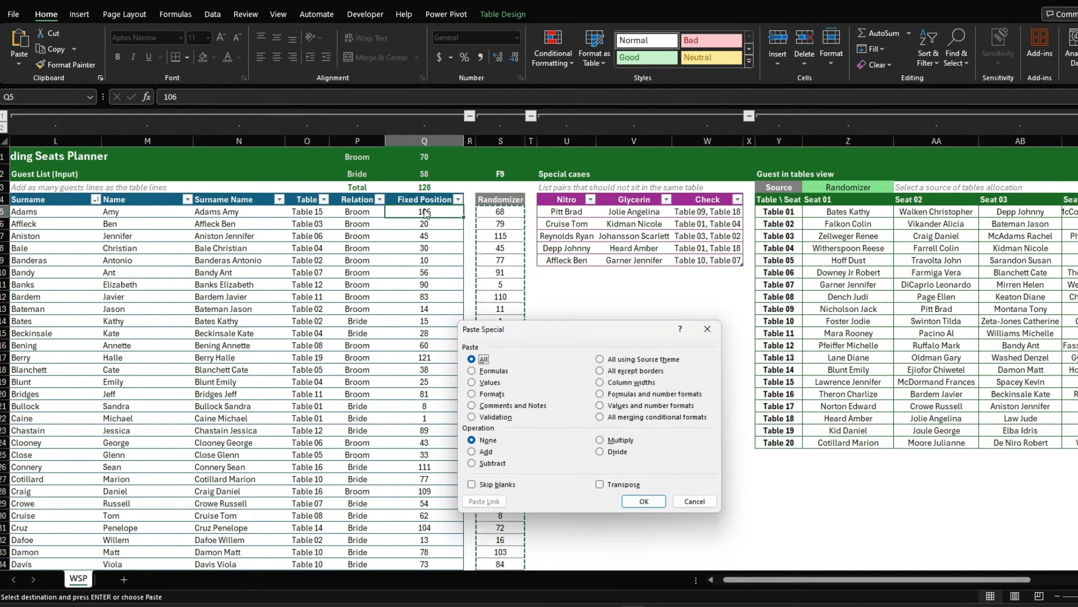
left_click(487, 382)
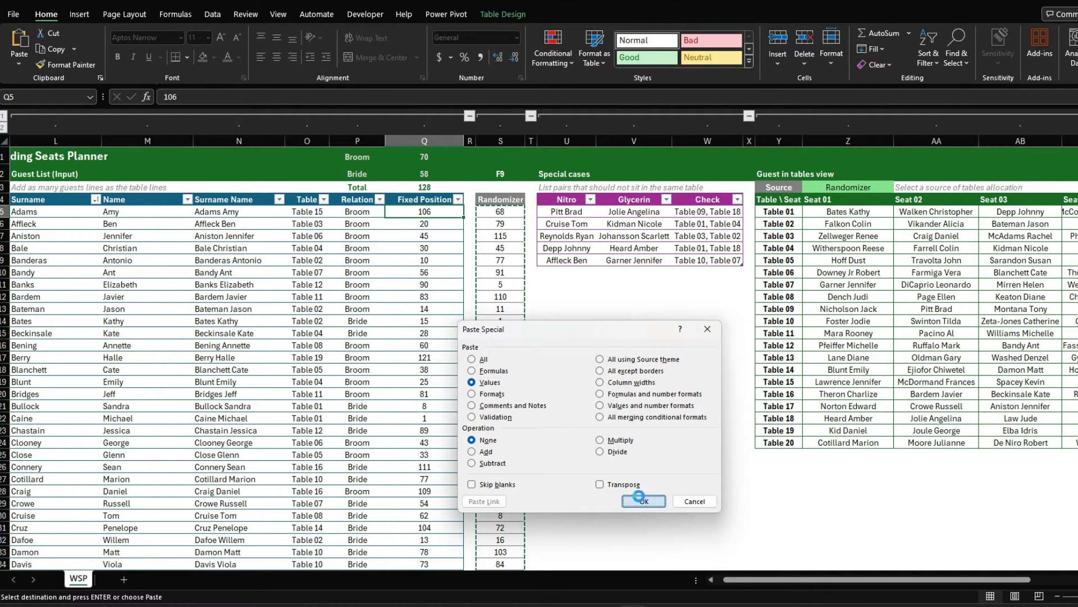
left_click(644, 501)
left_click(416, 307)
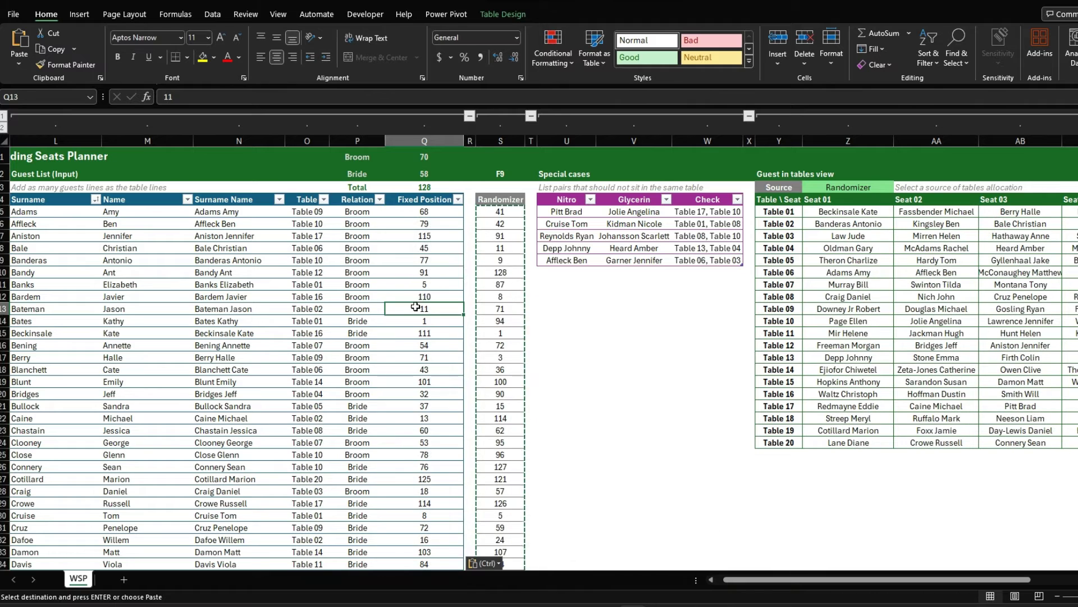
Switch the tables view Source to Fixed Positions seating.
left_click(425, 212)
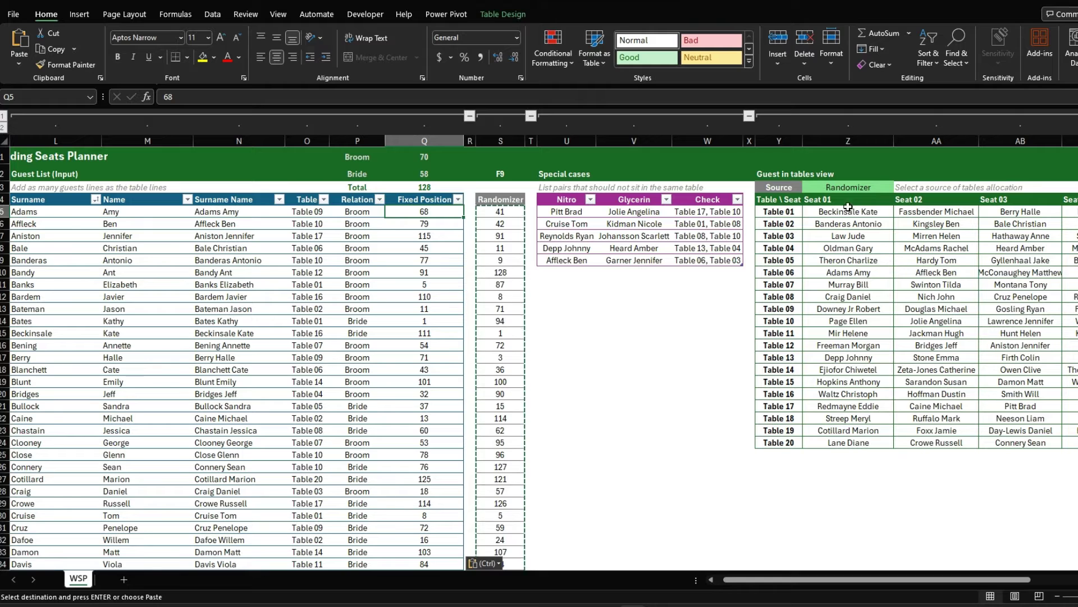
left_click(853, 189)
left_click(900, 189)
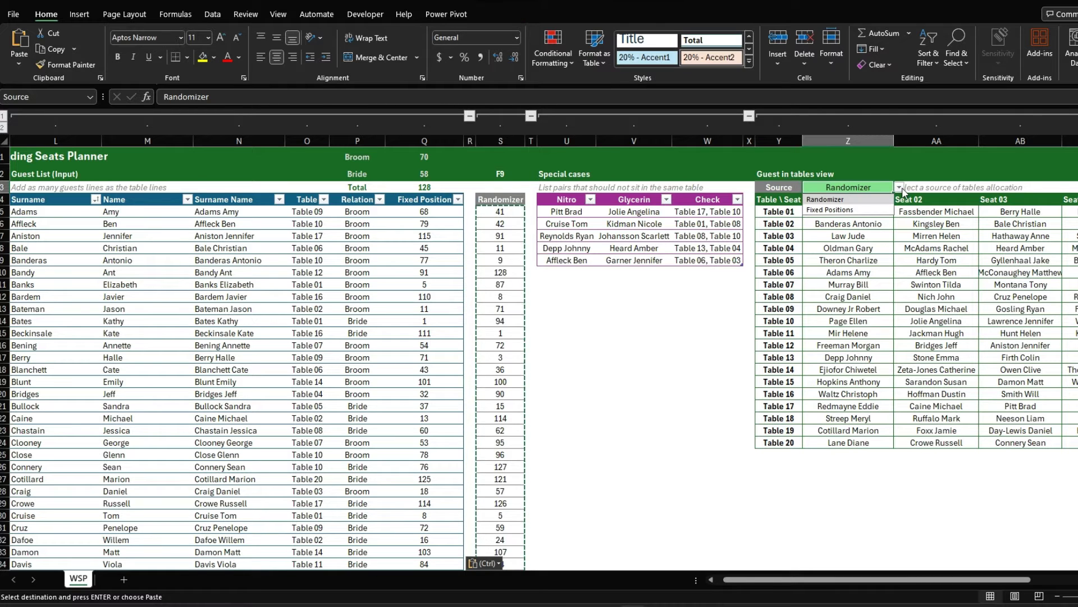
left_click(842, 210)
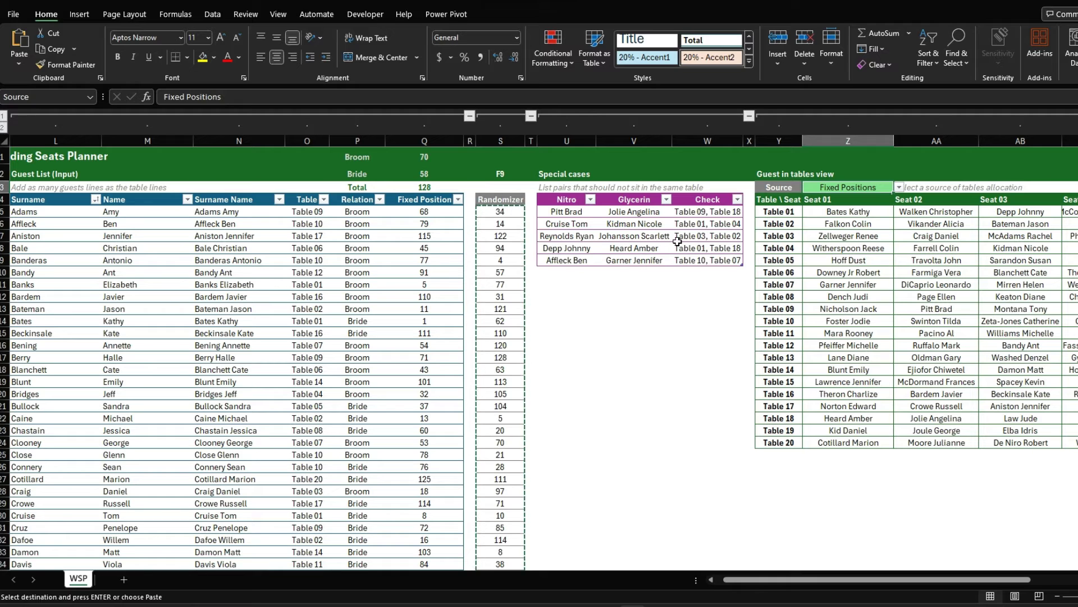
Expand the setup grid and inspect the first guest's check, position and Table formulas.
left_click(673, 222)
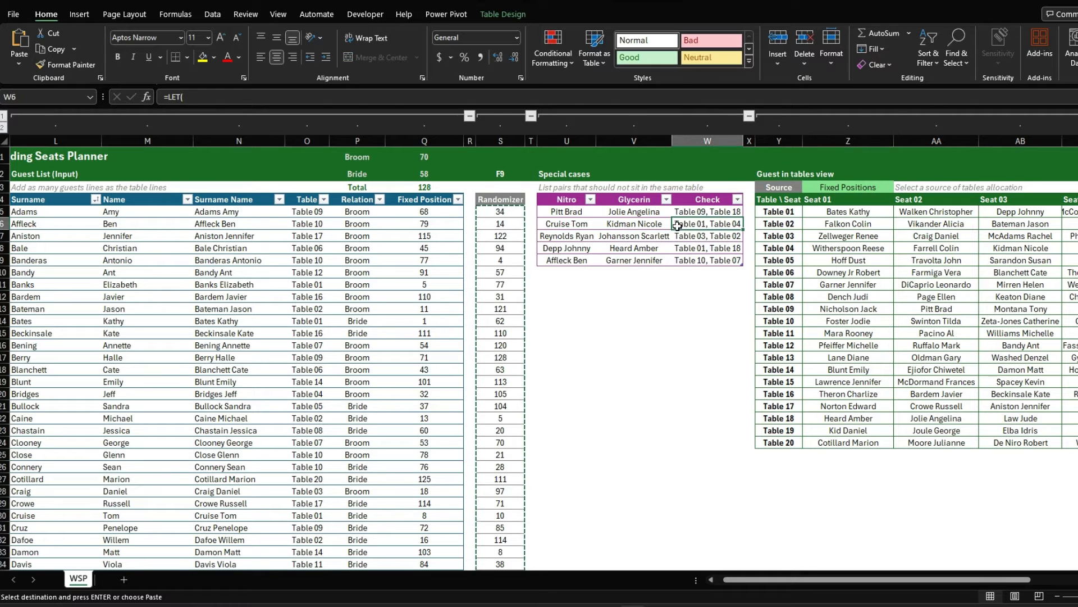
left_click(498, 212)
left_click(422, 214)
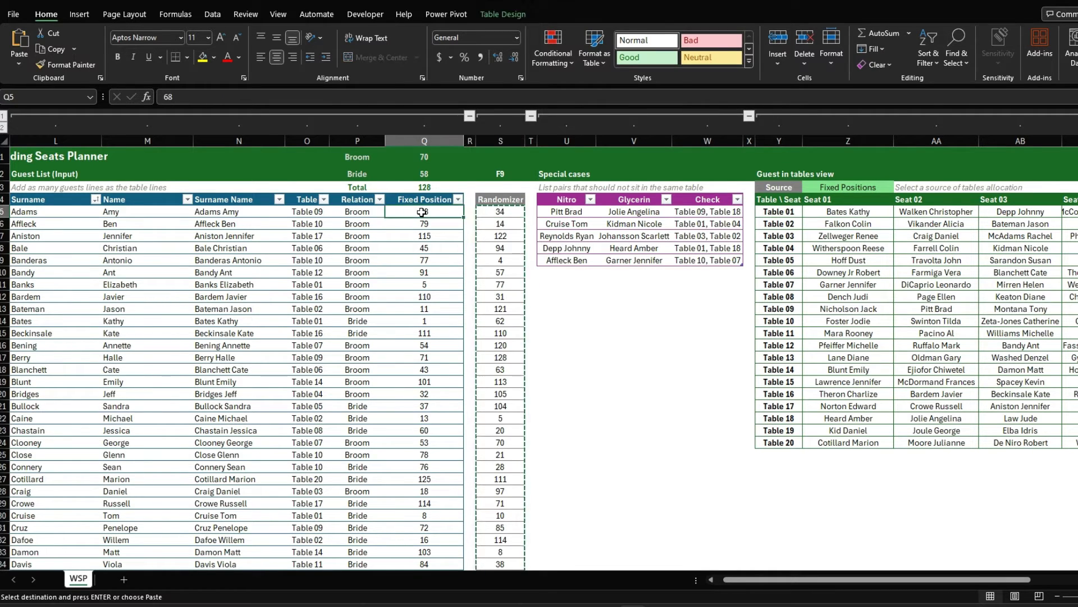
left_click(349, 209)
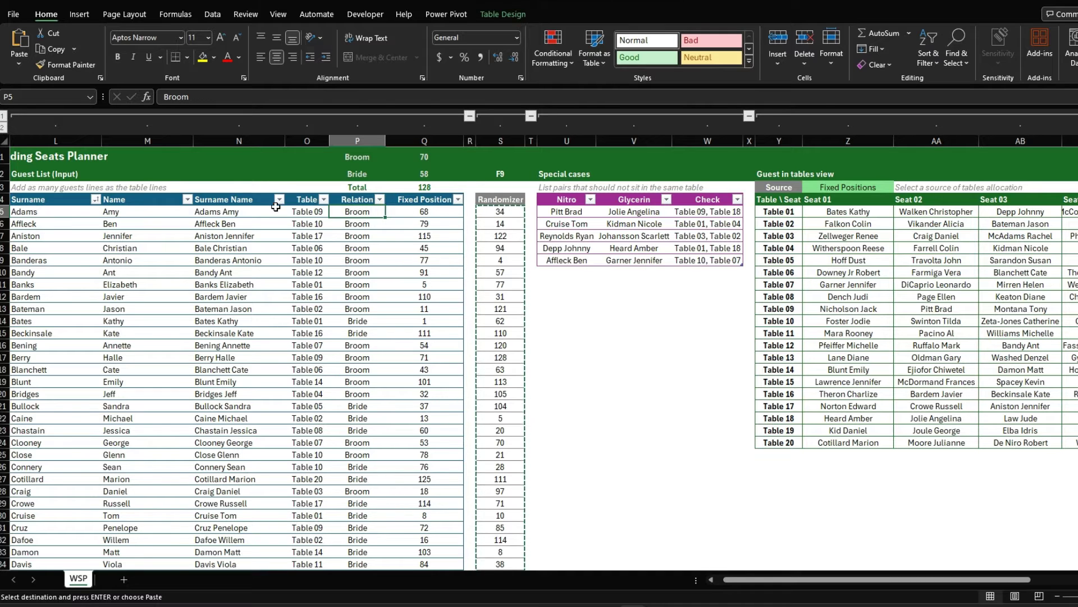
left_click(303, 214)
scroll(366, 210, "left", 1)
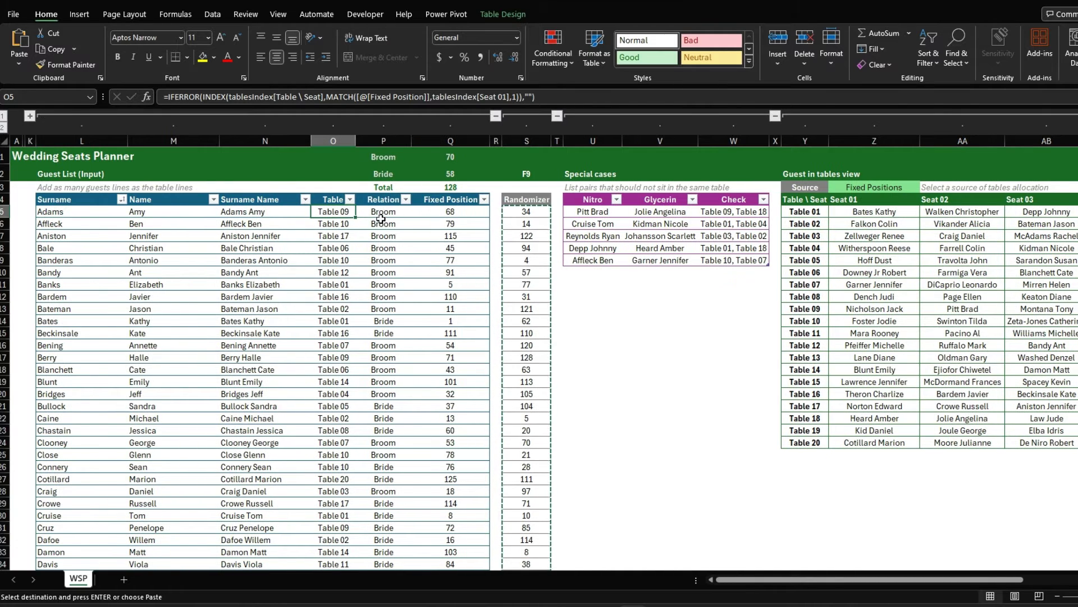
left_click(30, 115)
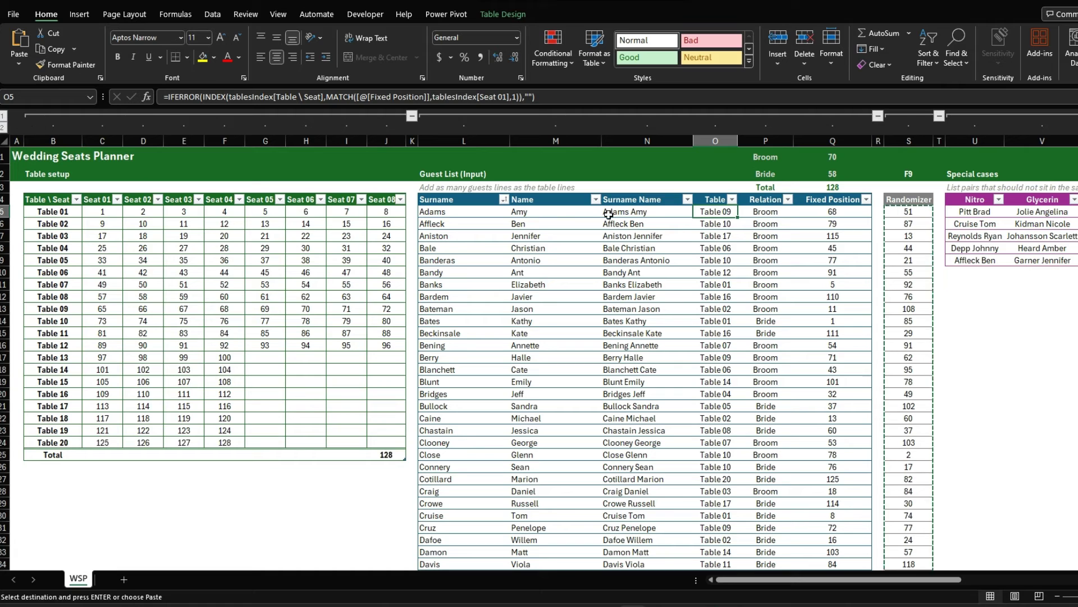
left_click(844, 212)
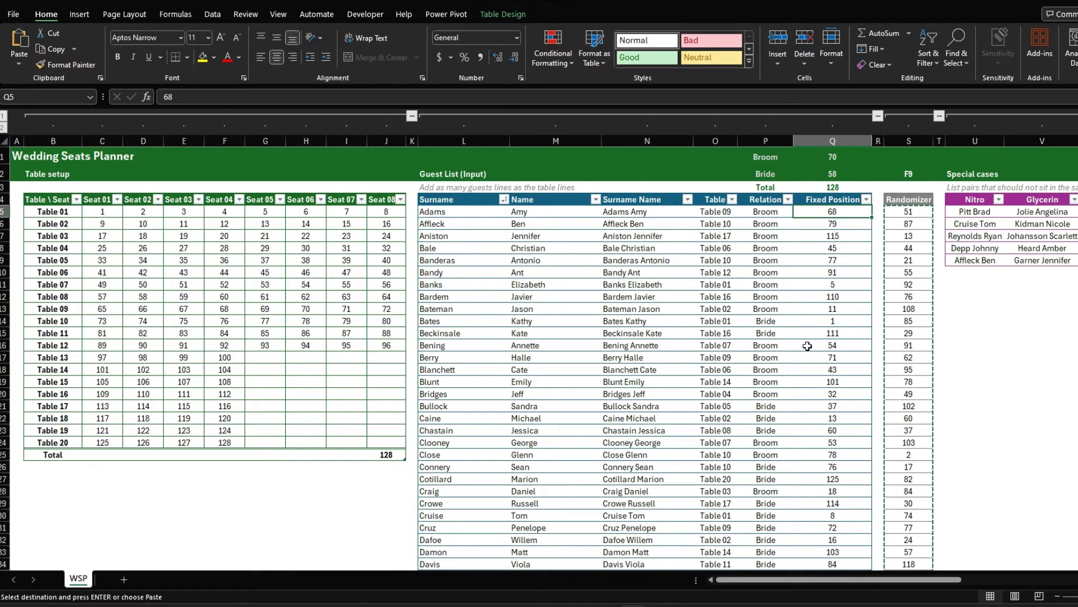
left_click(706, 214)
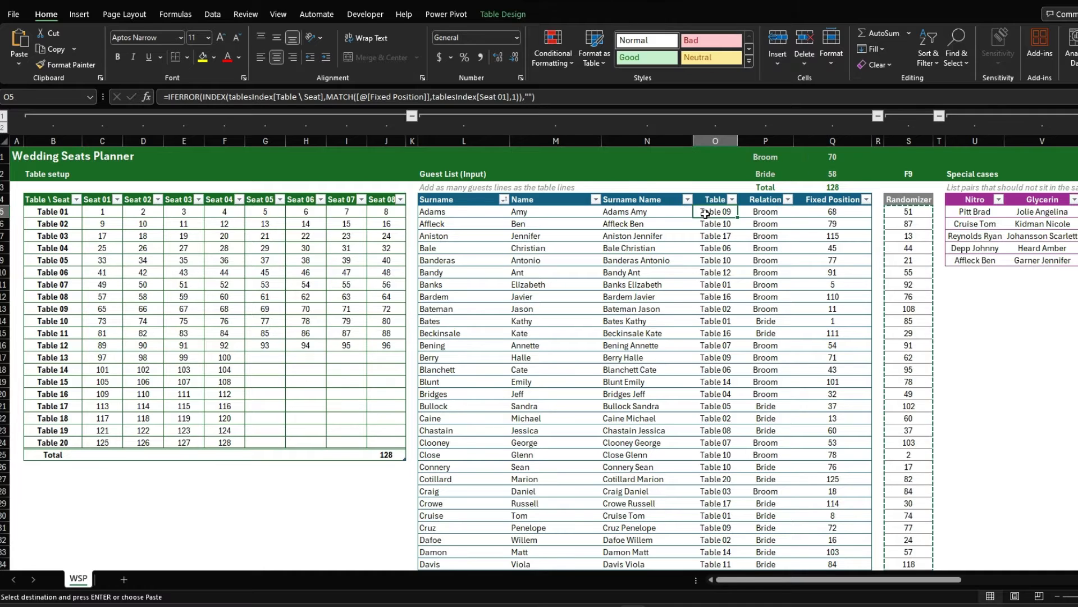
Re-enter match type 1 in O5's INDEX/MATCH Table formula, placing the first guest at Table 09.
left_click(554, 96)
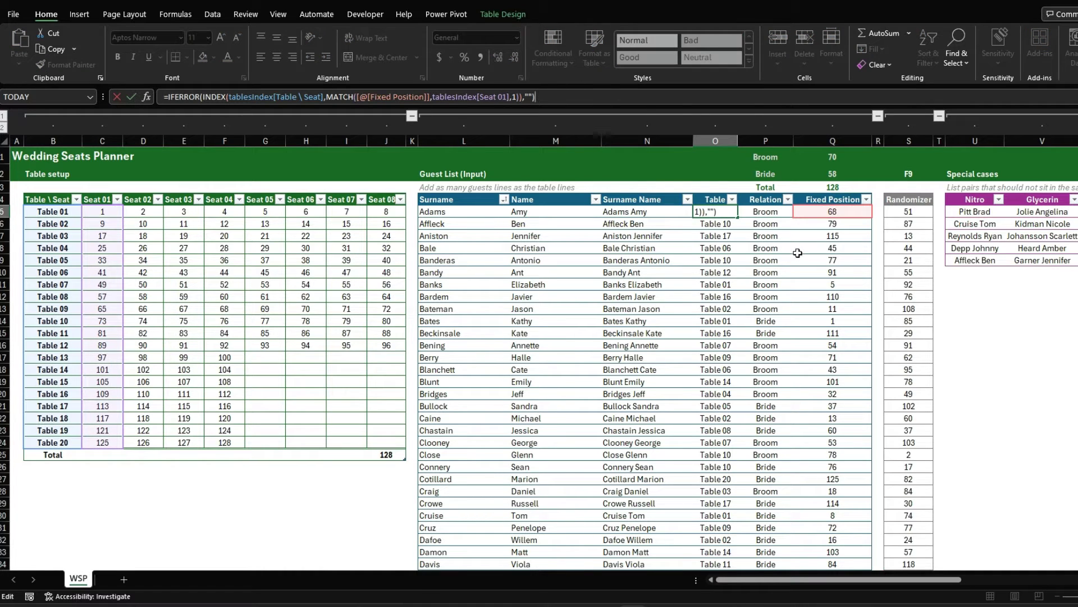
left_click(246, 98)
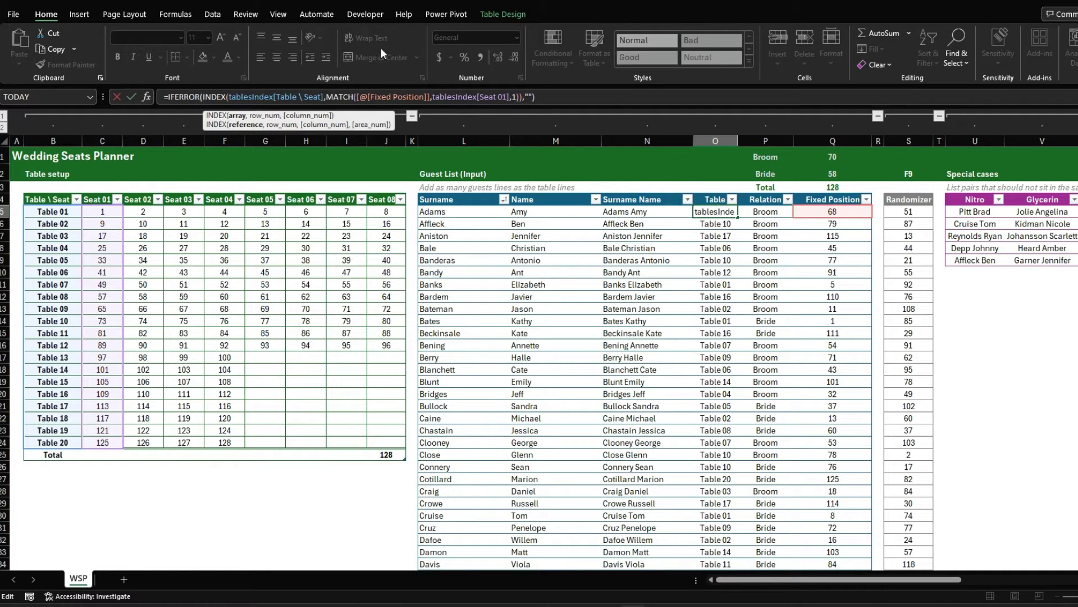
left_click(469, 98)
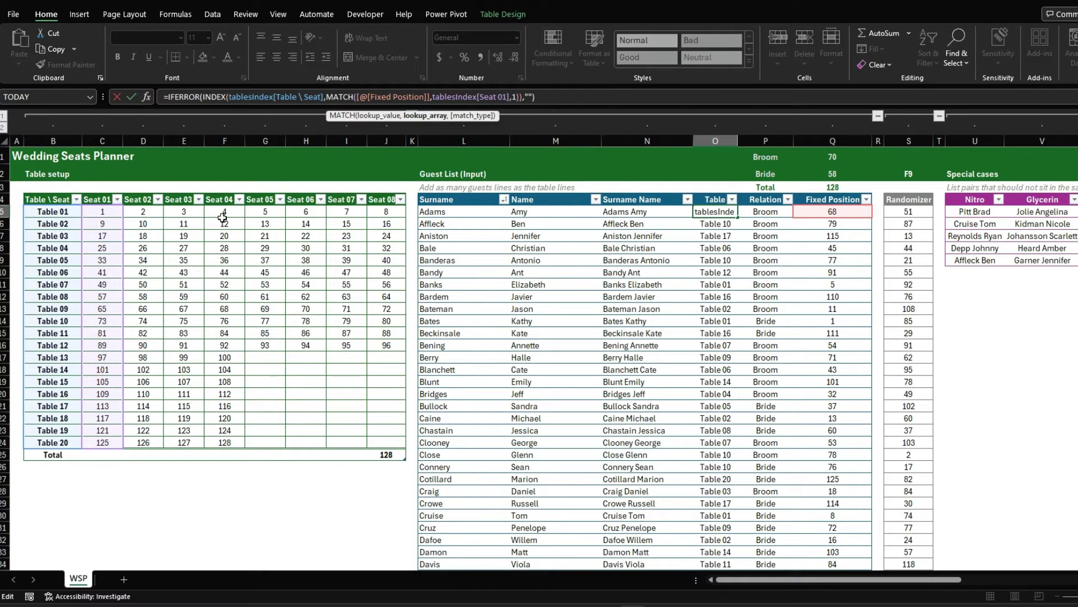
left_click(514, 98)
type("1")
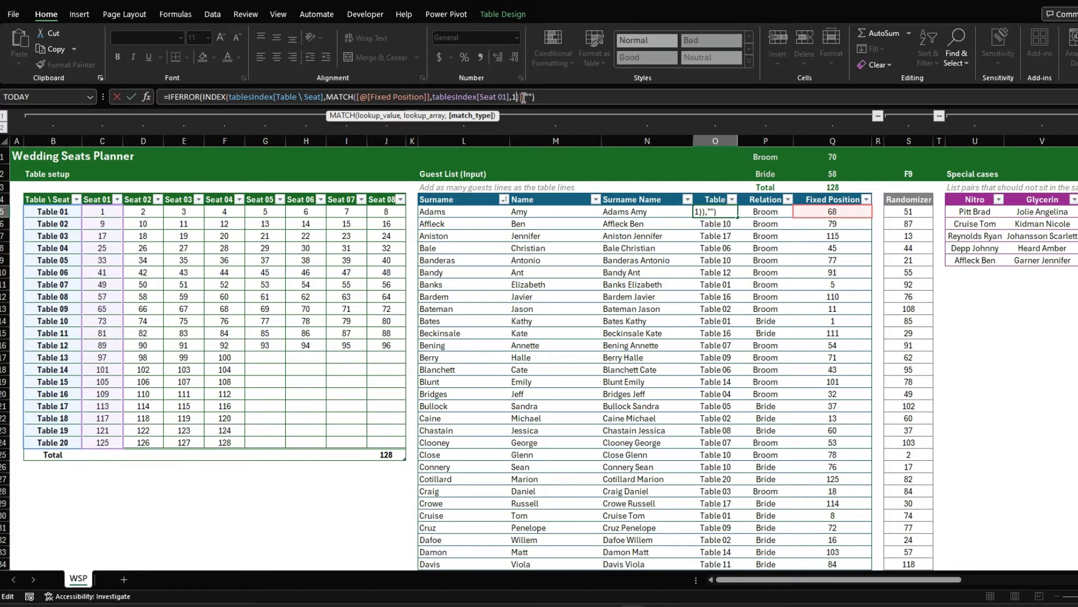
key("BackSpace")
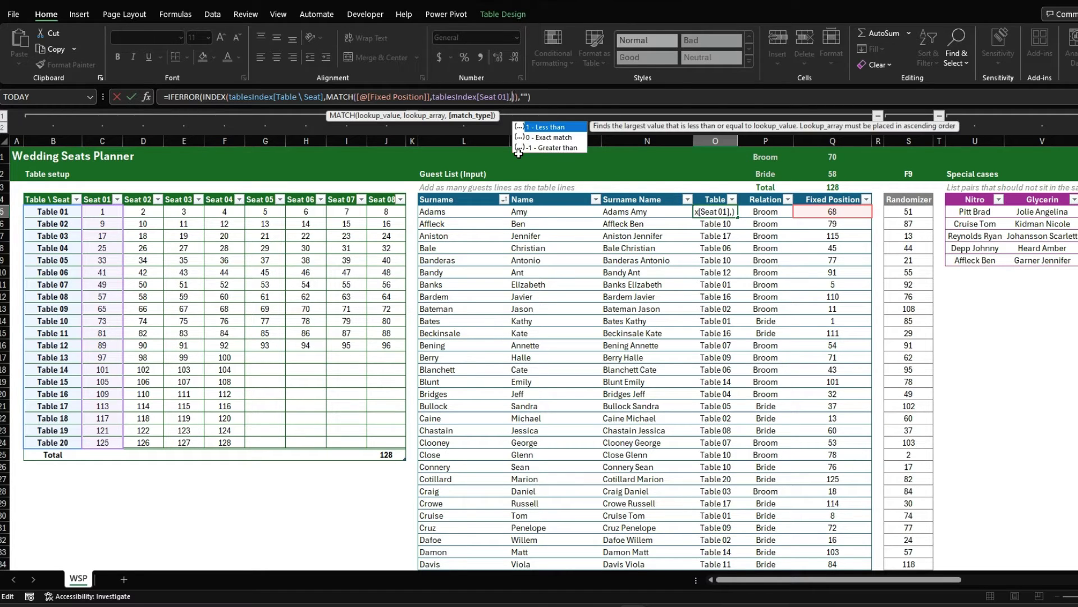
type("1")
key("Return")
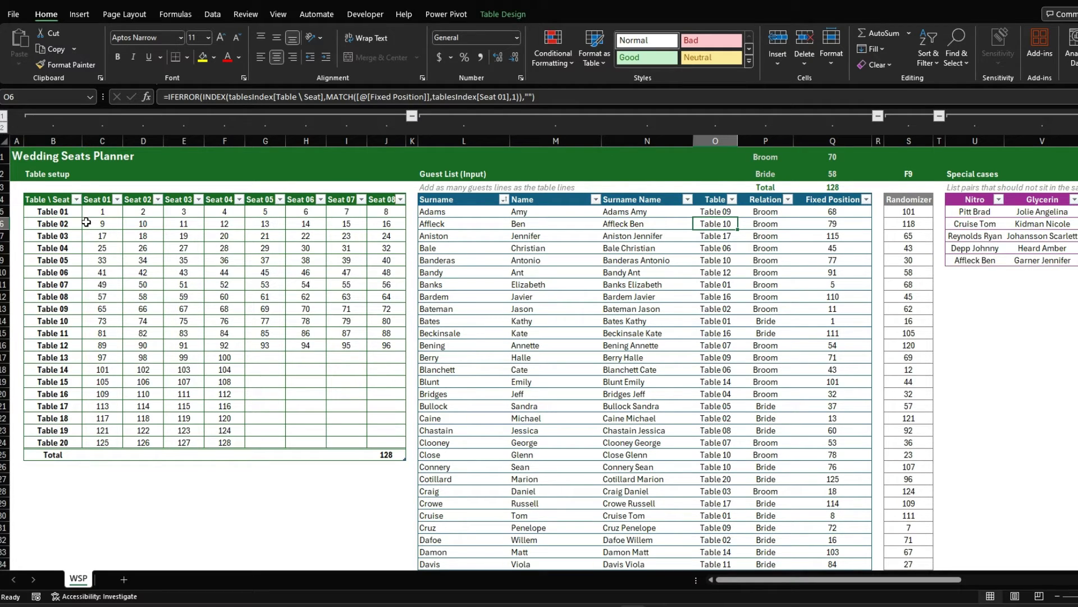
Check the first guest's Fixed Position, the F13 seat formula and the second guest's Table formula.
left_click(846, 212)
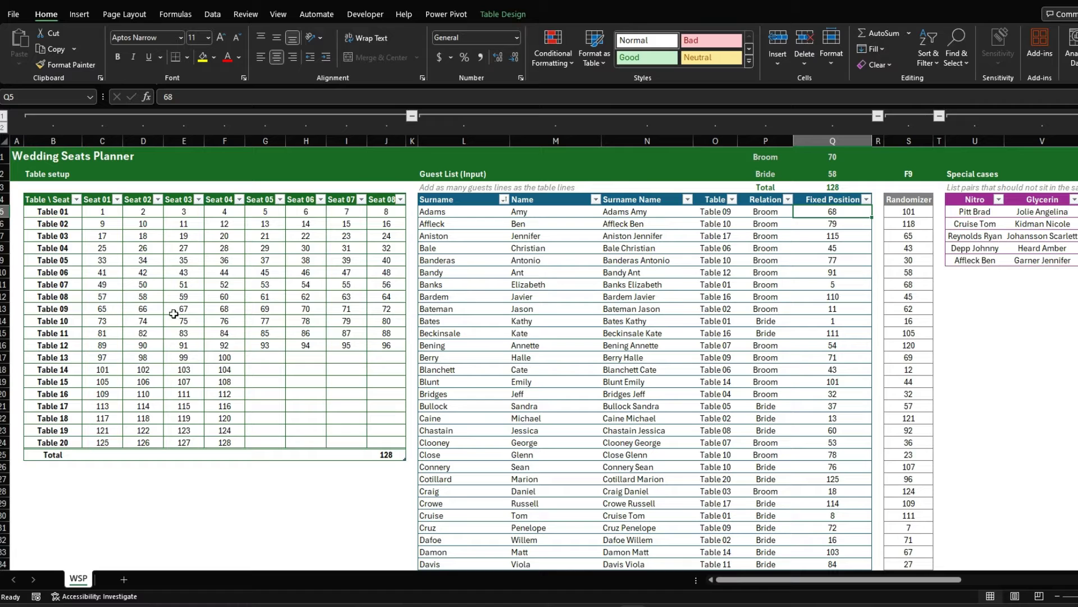
left_click(223, 311)
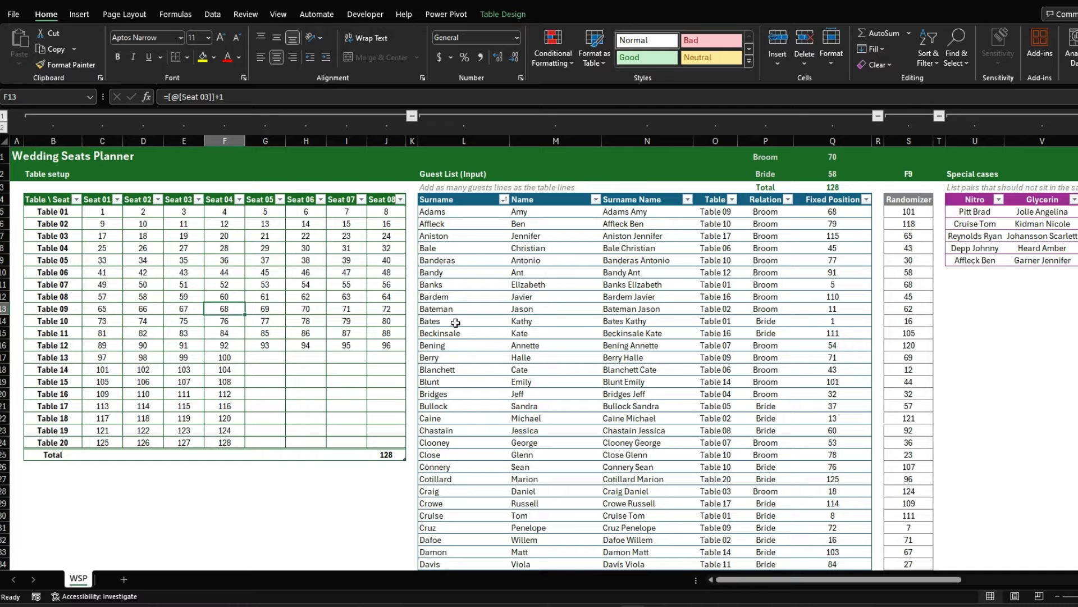
left_click(725, 224)
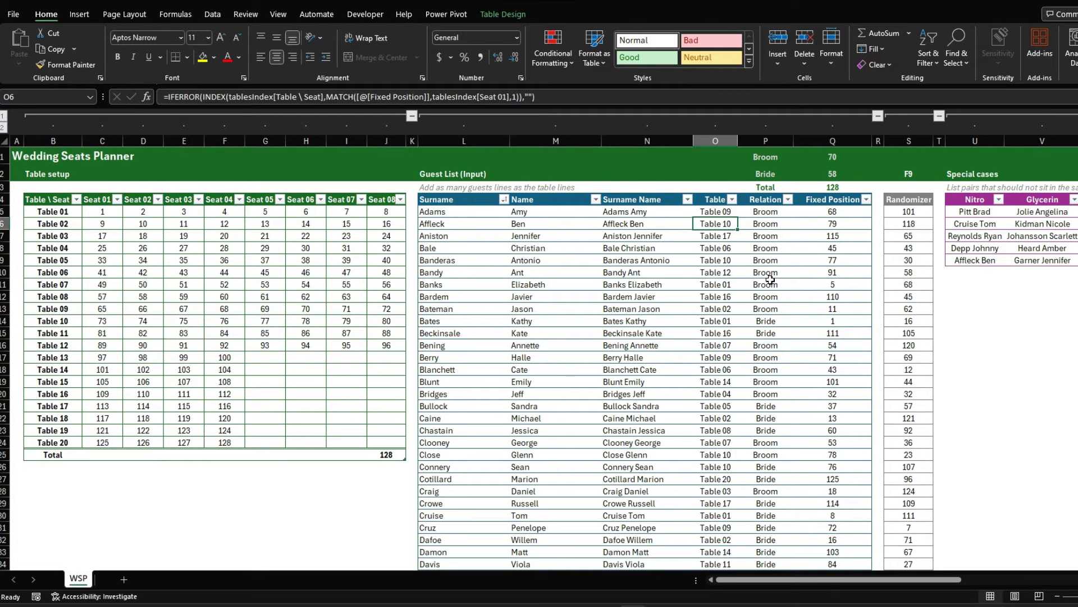
scroll(770, 279, "right", 6)
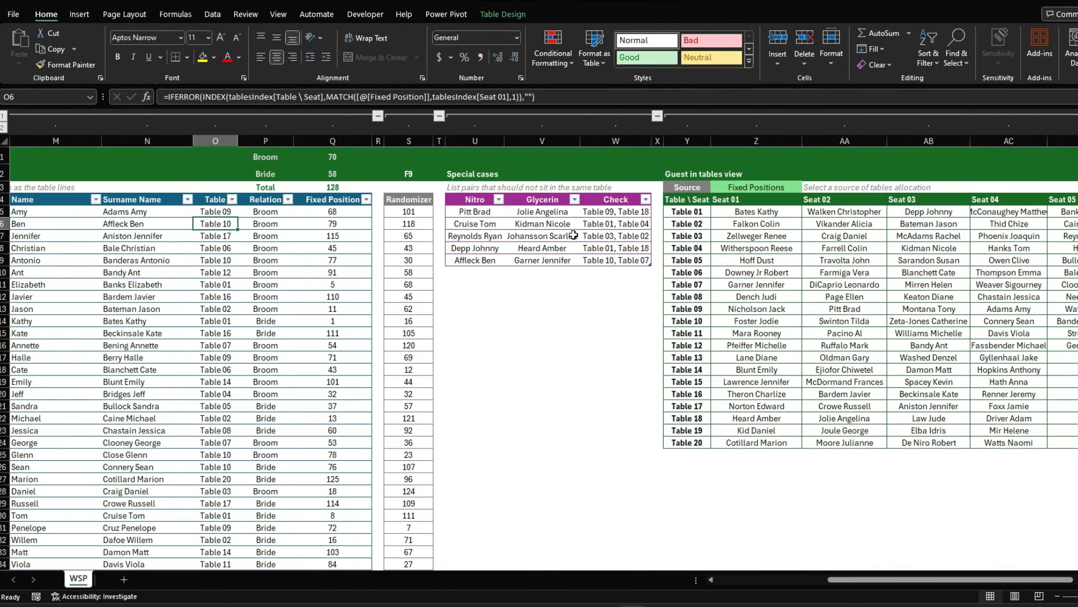
Expand S5's LET/SEQUENCE/SORTBY/RANDARRAY formula in the formula bar and recommit it unchanged.
left_click(398, 213)
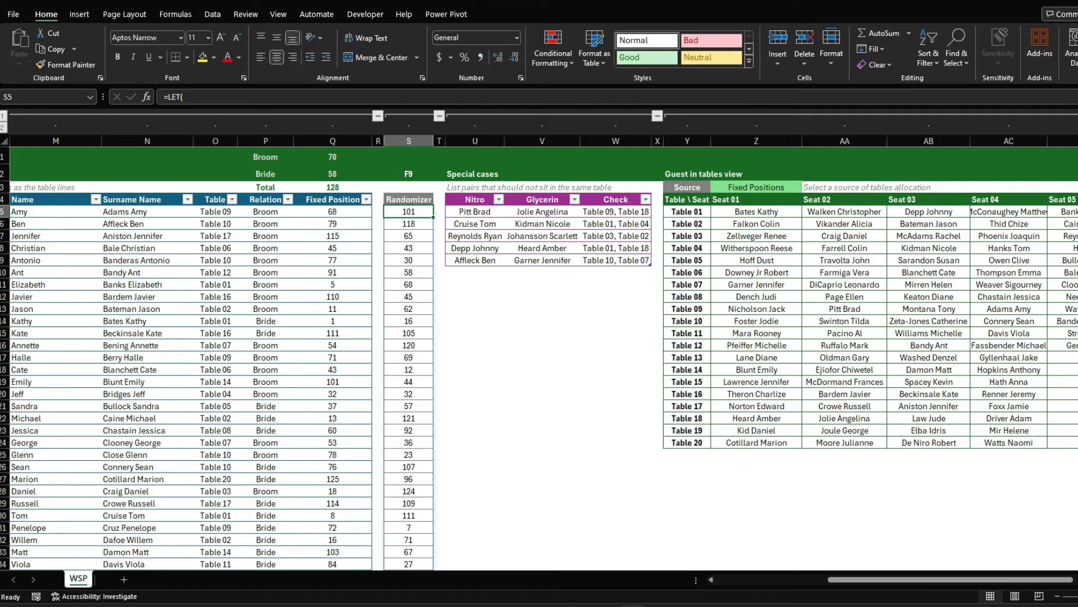
key("ctrl+shift+u")
left_click(306, 110)
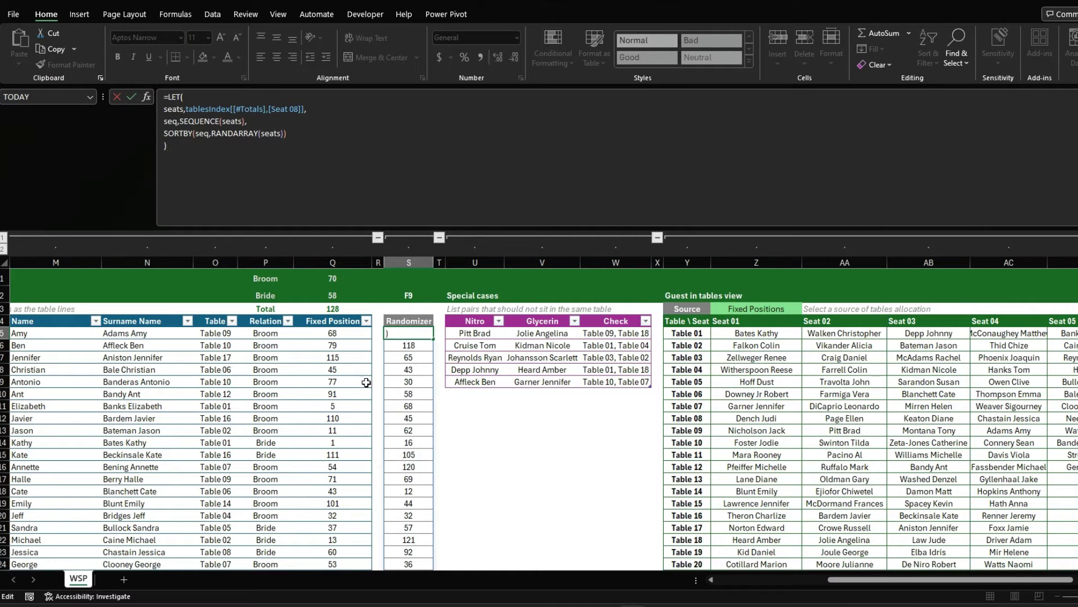
left_click_drag(905, 578, 791, 582)
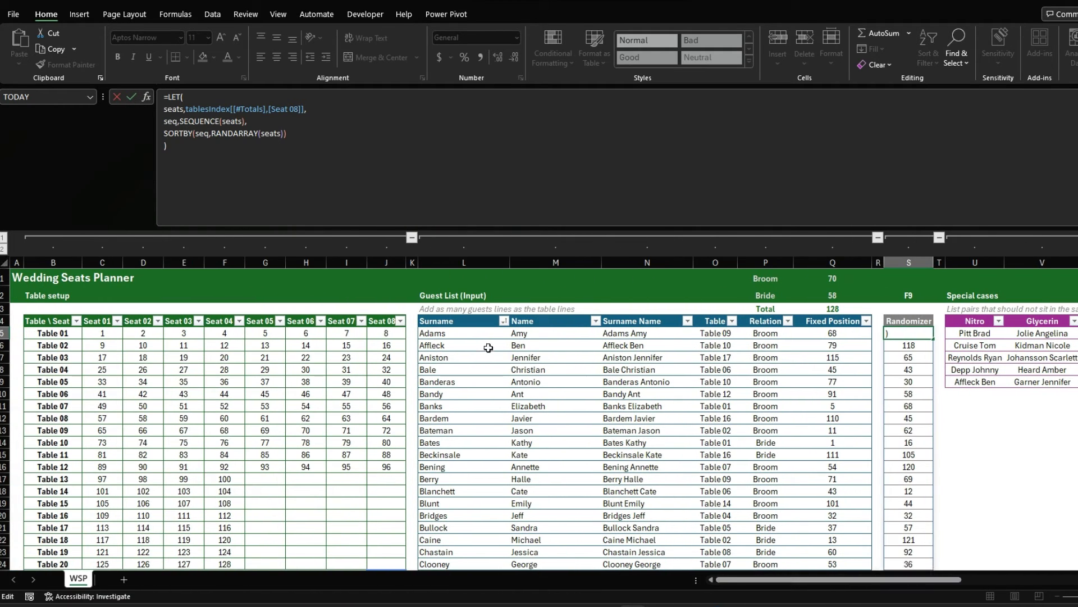
left_click(298, 110)
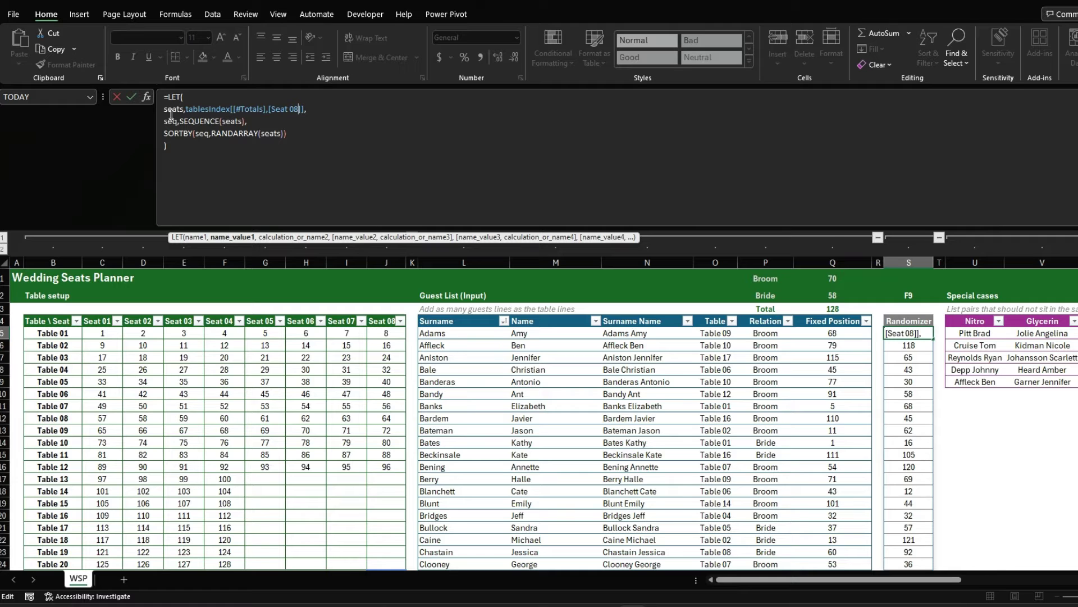
scroll(297, 302, "down", 4)
scroll(296, 302, "up", 2)
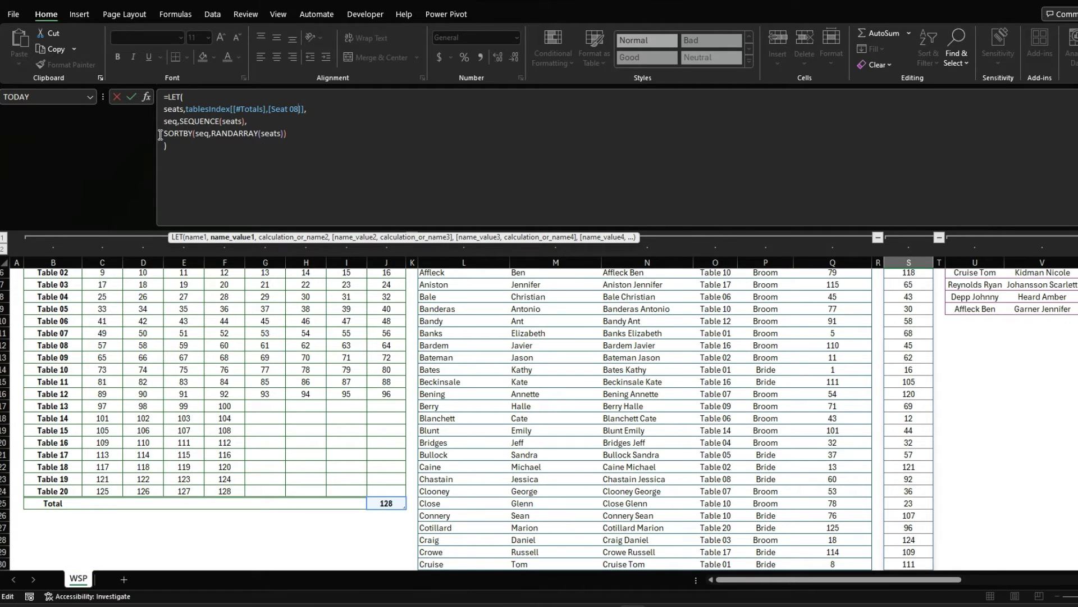
left_click(225, 134)
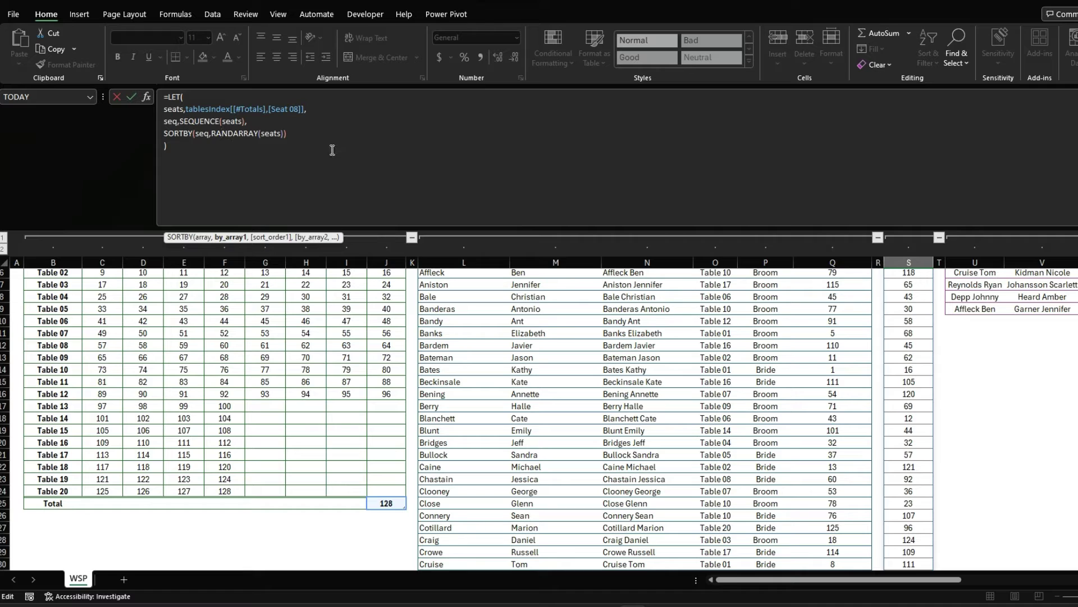
scroll(802, 313, "up", 2)
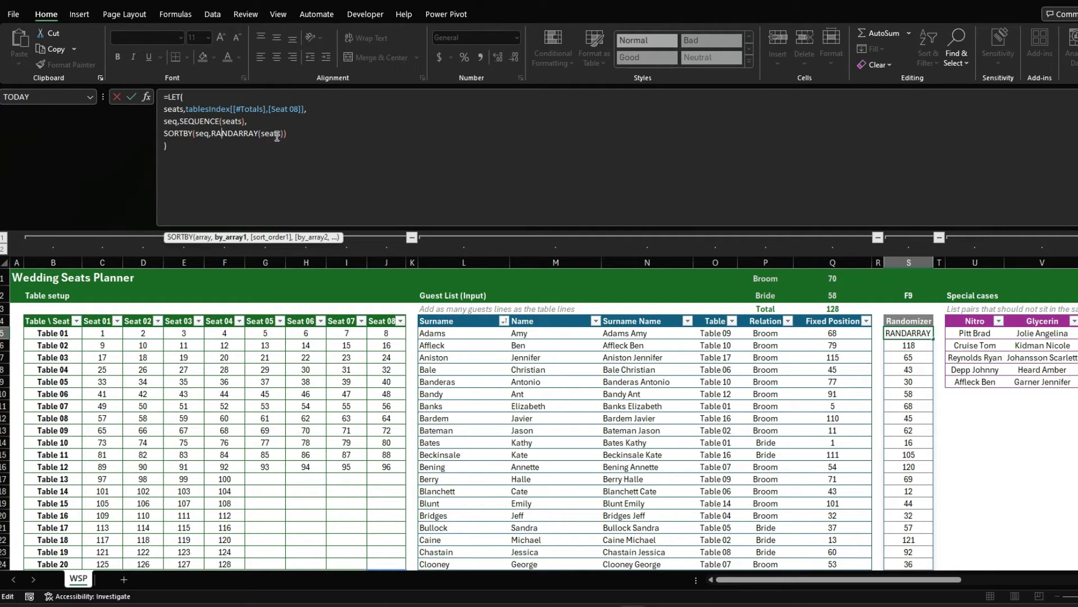
key("ctrl+Return")
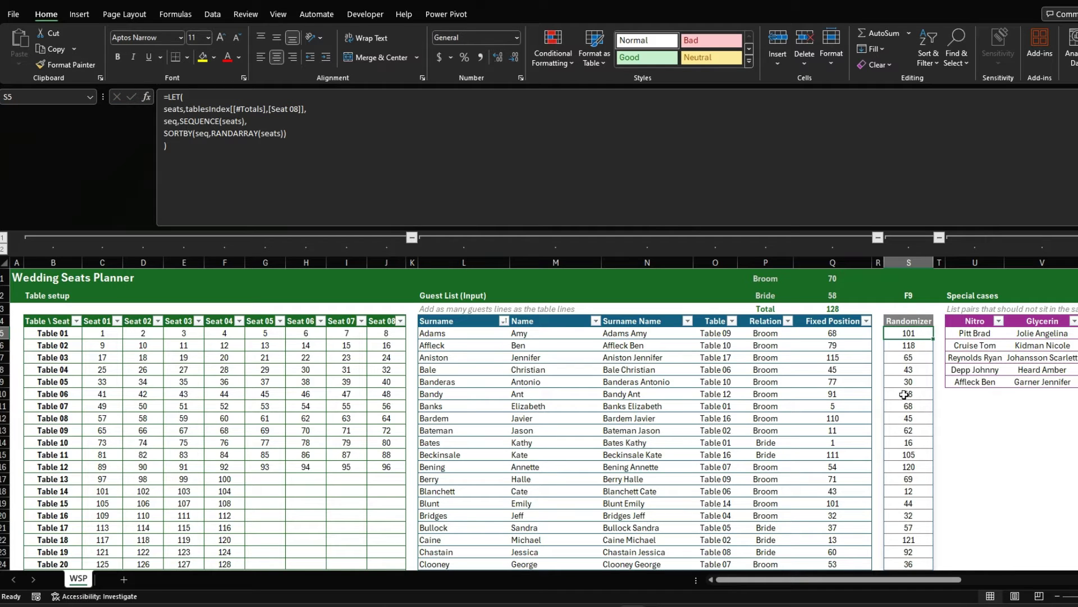
Collapse the formula bar and review the Randomizer header note and F9 hint.
left_click(836, 321)
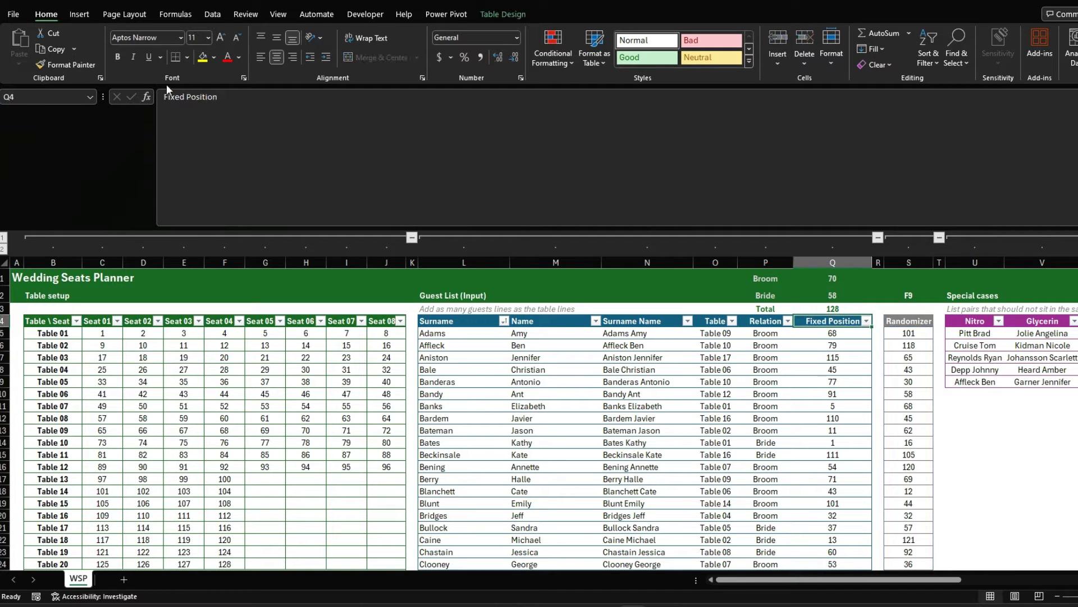
key("ctrl+shift+u")
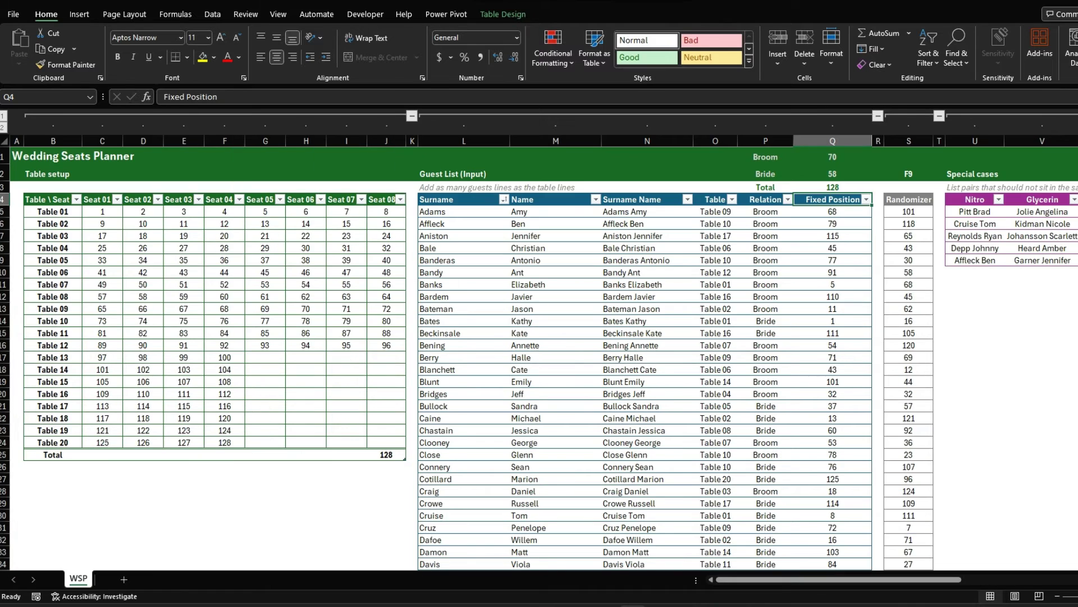
scroll(920, 155, "right", 5)
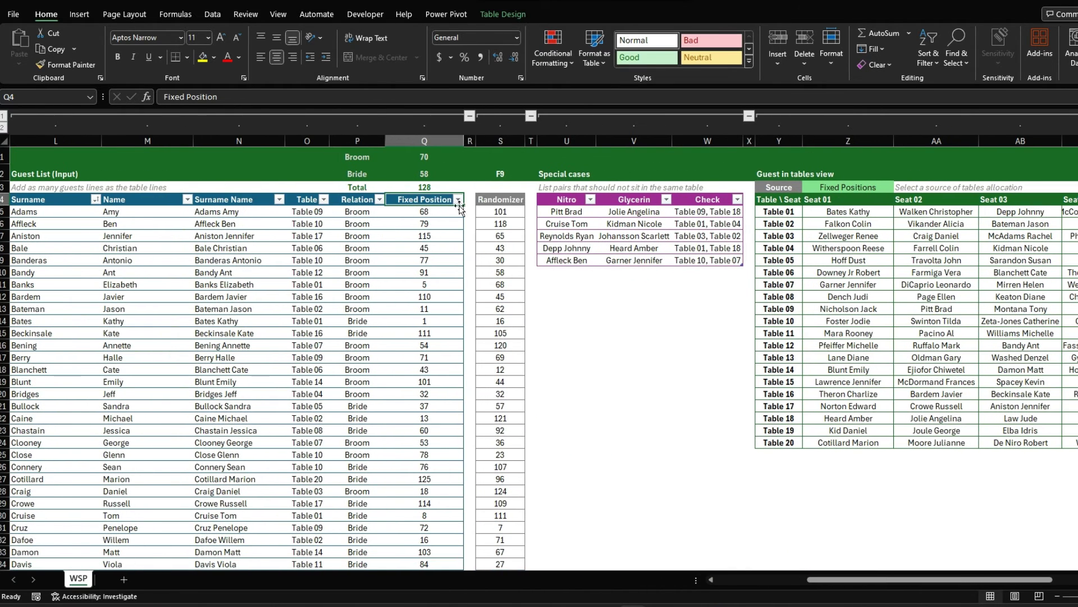
left_click(488, 201)
left_click(504, 175)
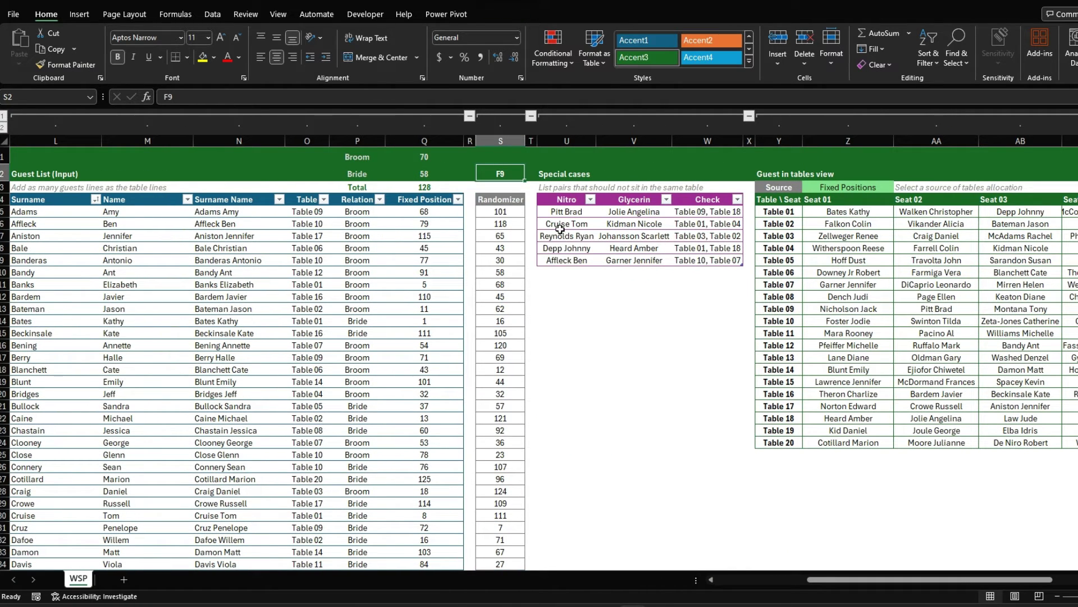
left_click(537, 212)
Select the Nitro and Glycerin name pairs U5:V9 in the Special cases table.
scroll(531, 212, "right", 4)
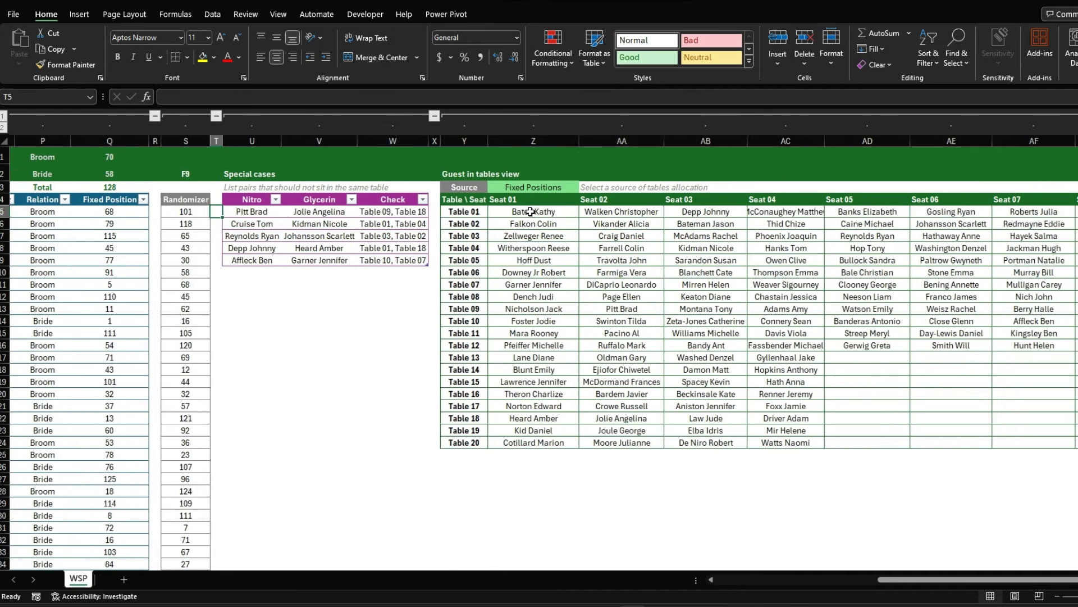
left_click(263, 213)
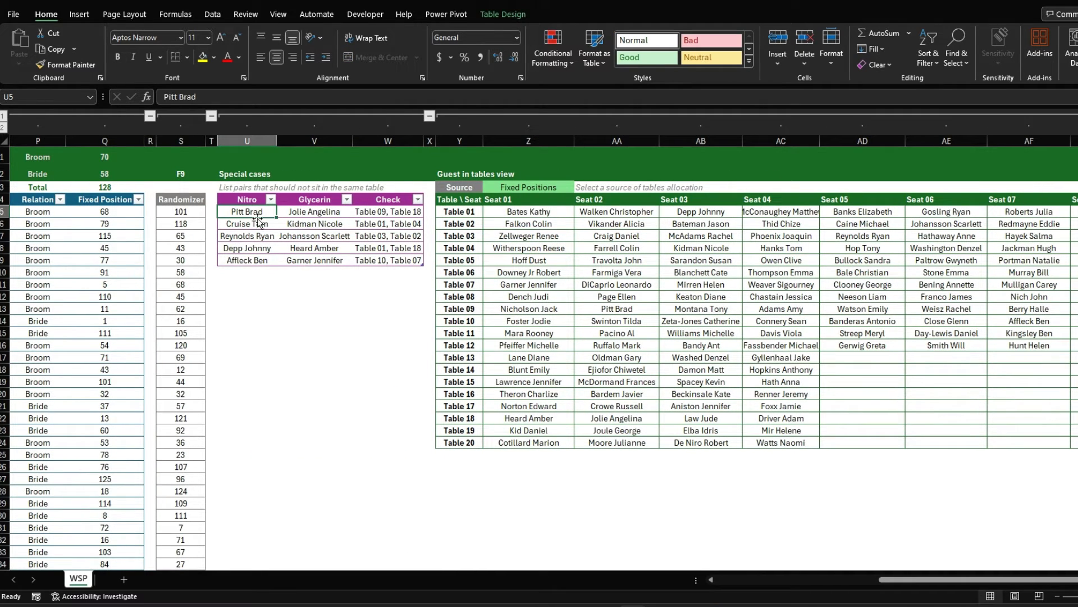
scroll(205, 222, "left", 3)
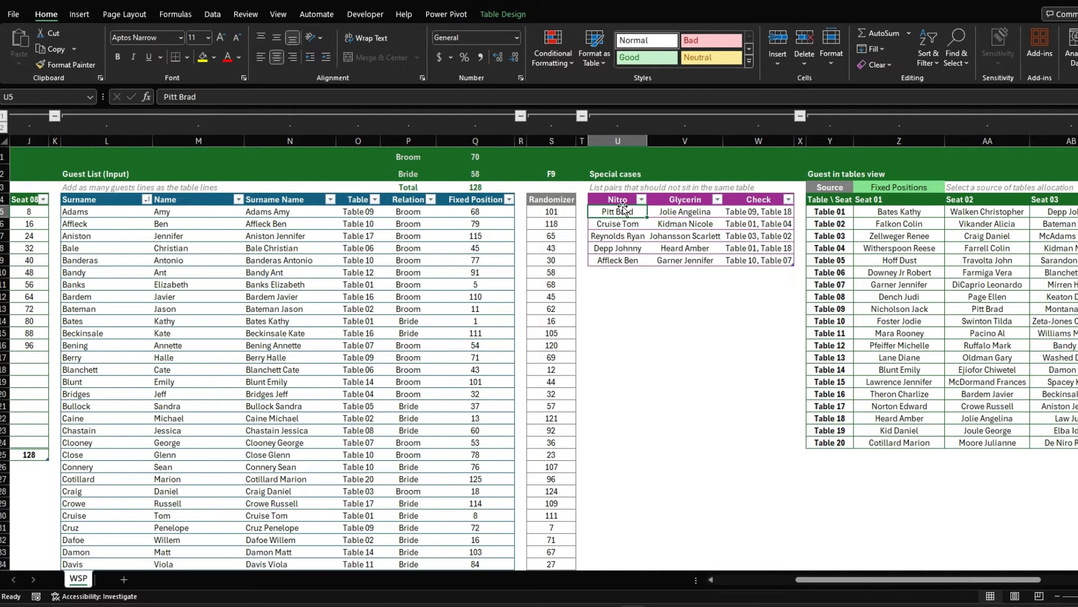
left_click_drag(618, 212, 681, 259)
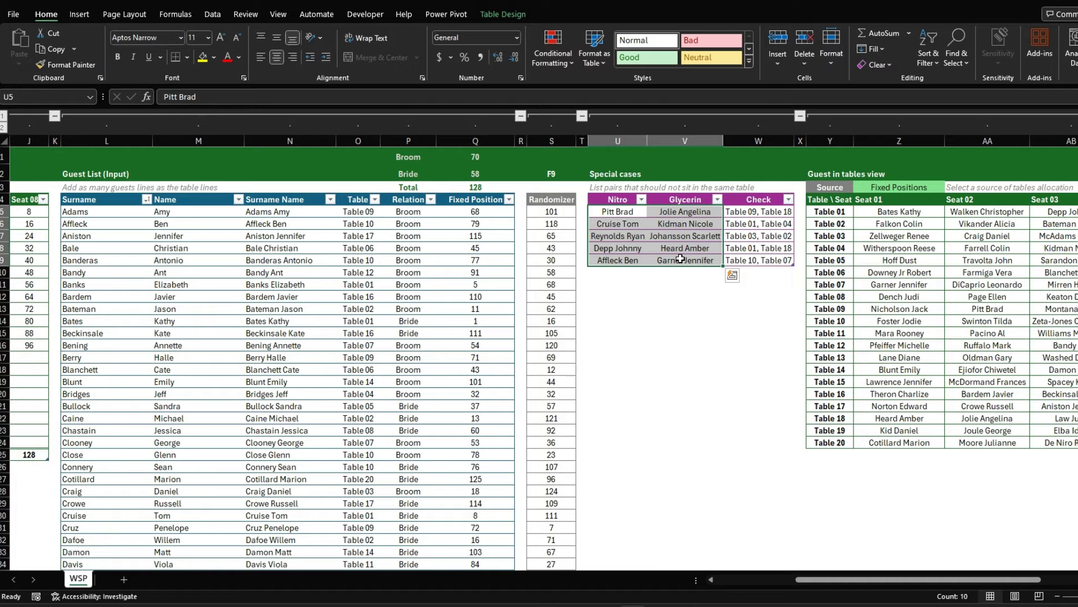
Give the Special cases name cells U5:V9 List validation with source =$N$5:$N$132.
key("alt")
key("d")
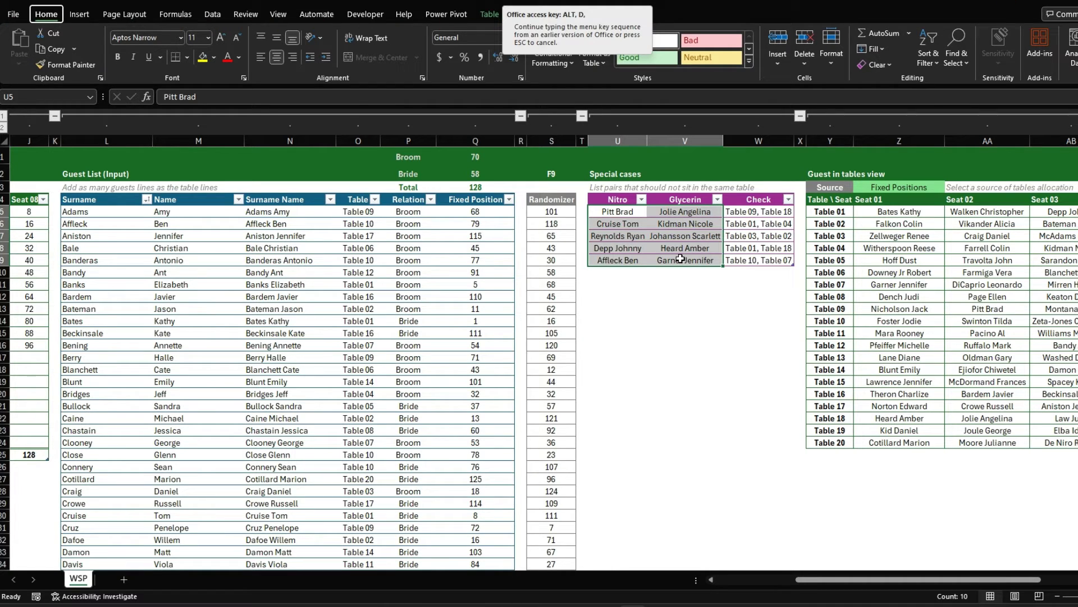
key("l")
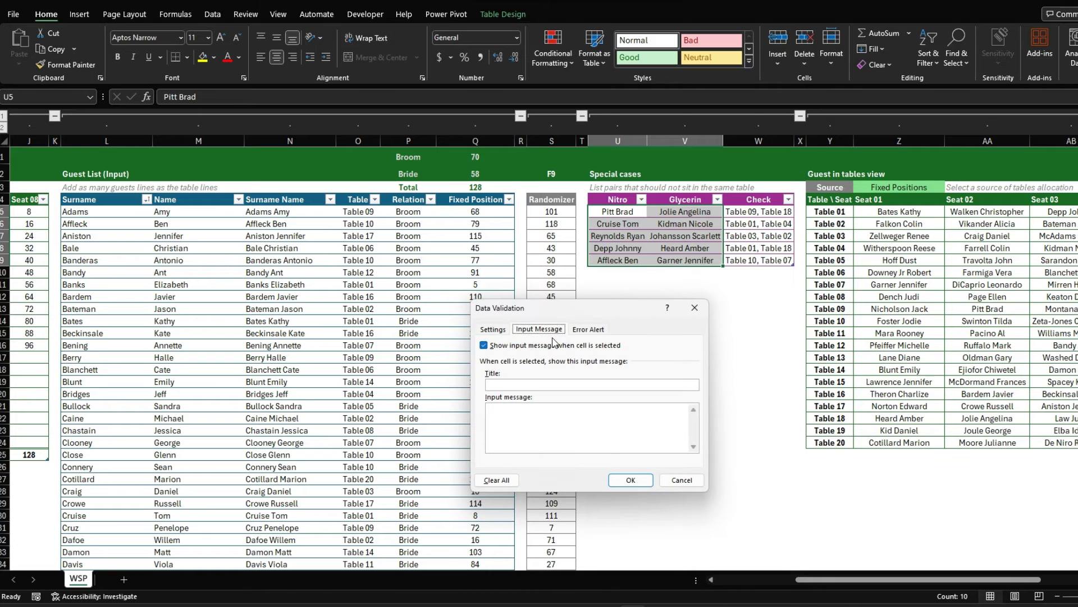
left_click(493, 329)
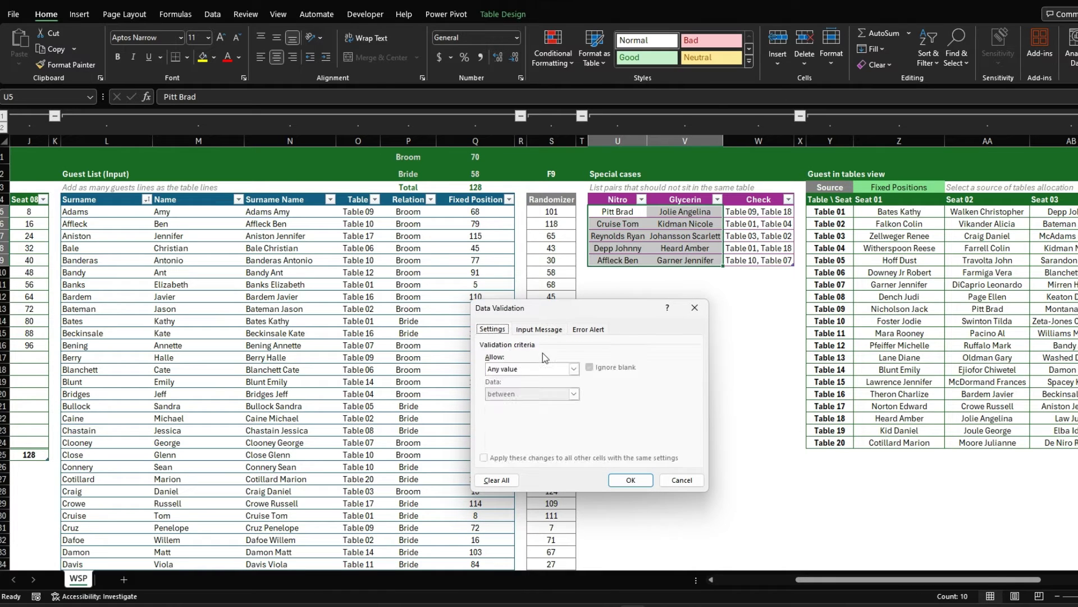
left_click(574, 369)
left_click(505, 403)
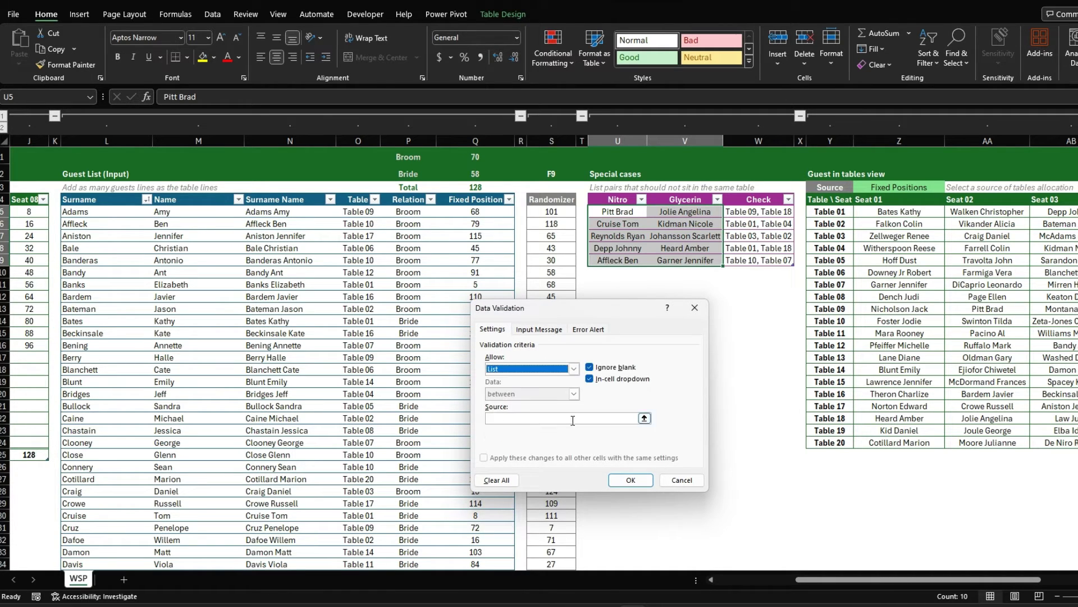
left_click(644, 418)
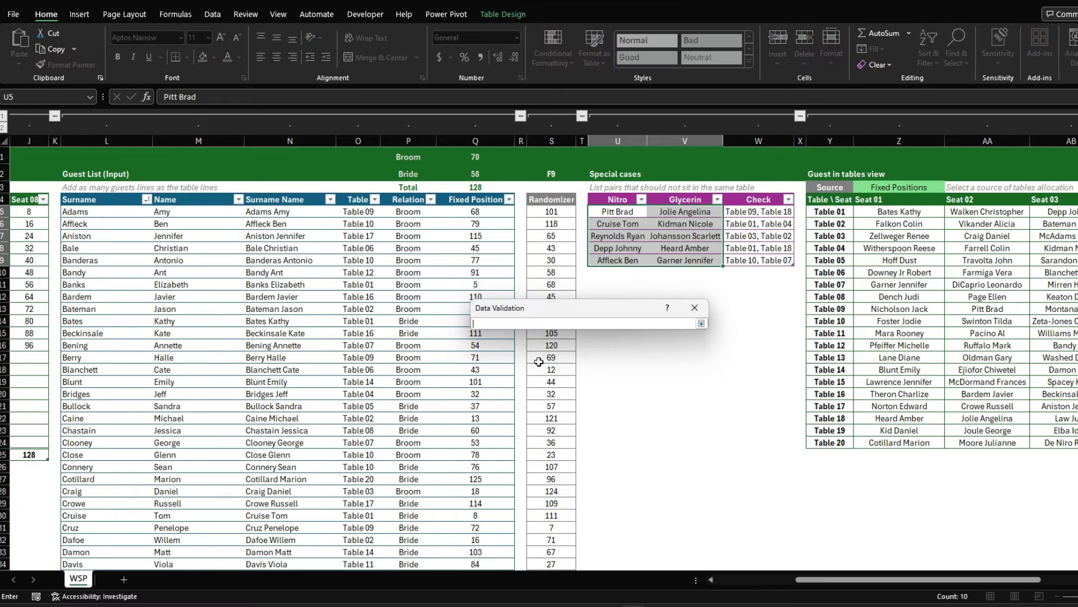
left_click(286, 192)
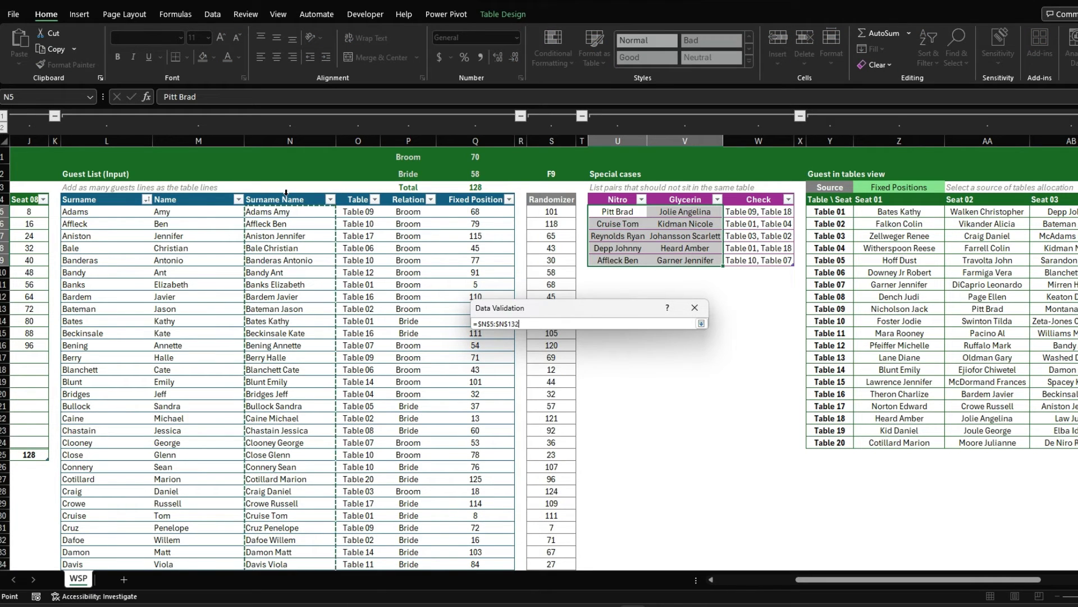
left_click(702, 323)
left_click(649, 481)
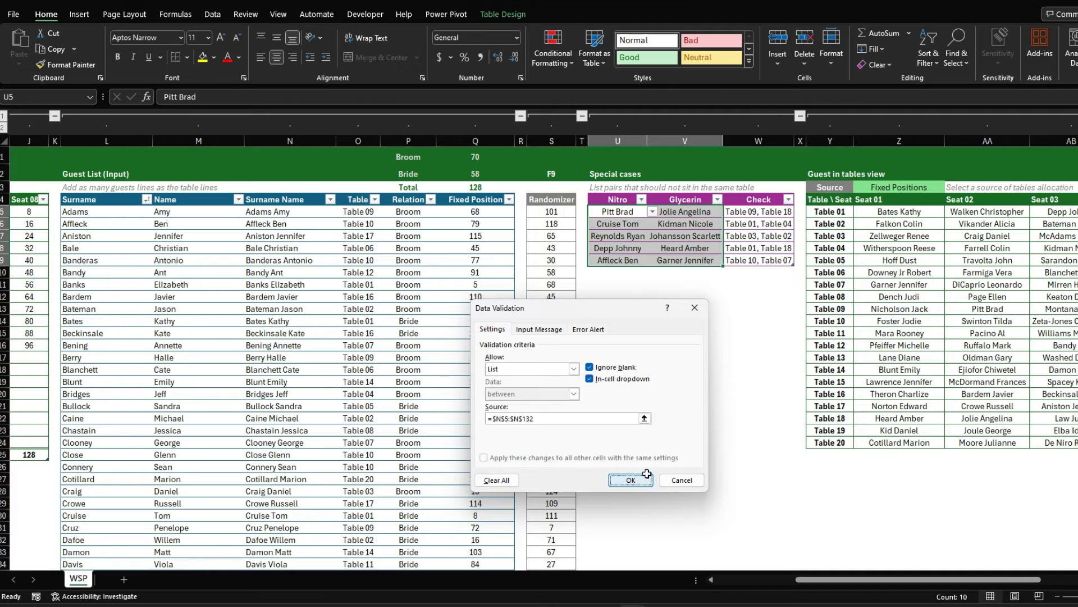
Test the guest-name dropdown in the first Nitro cell U5, leaving it unchanged.
left_click(668, 262)
left_click(617, 212)
left_click(652, 212)
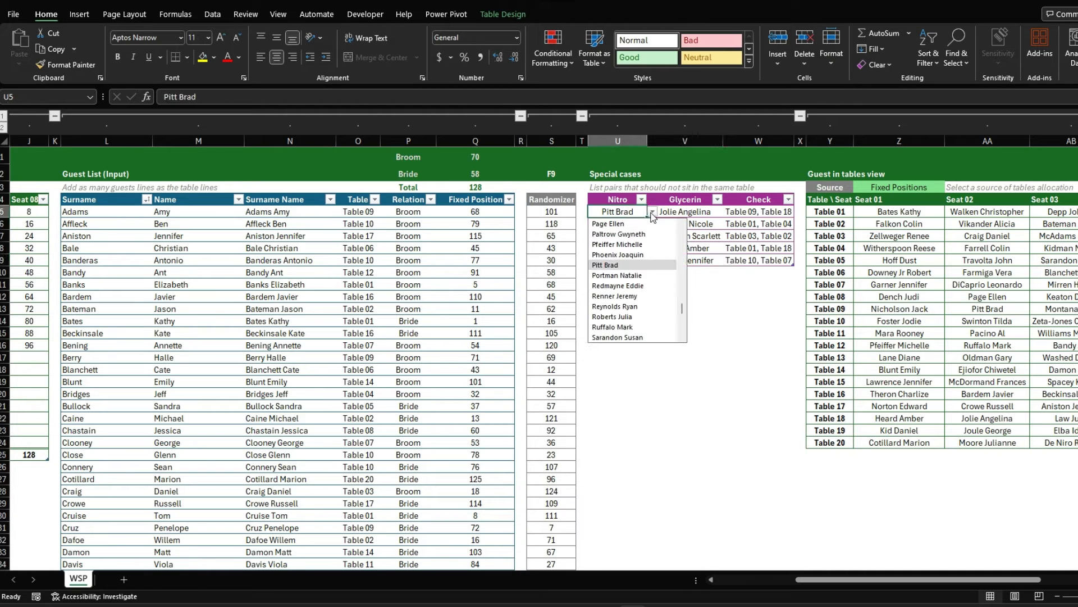
scroll(627, 306, "down", 3)
scroll(621, 307, "down", 3)
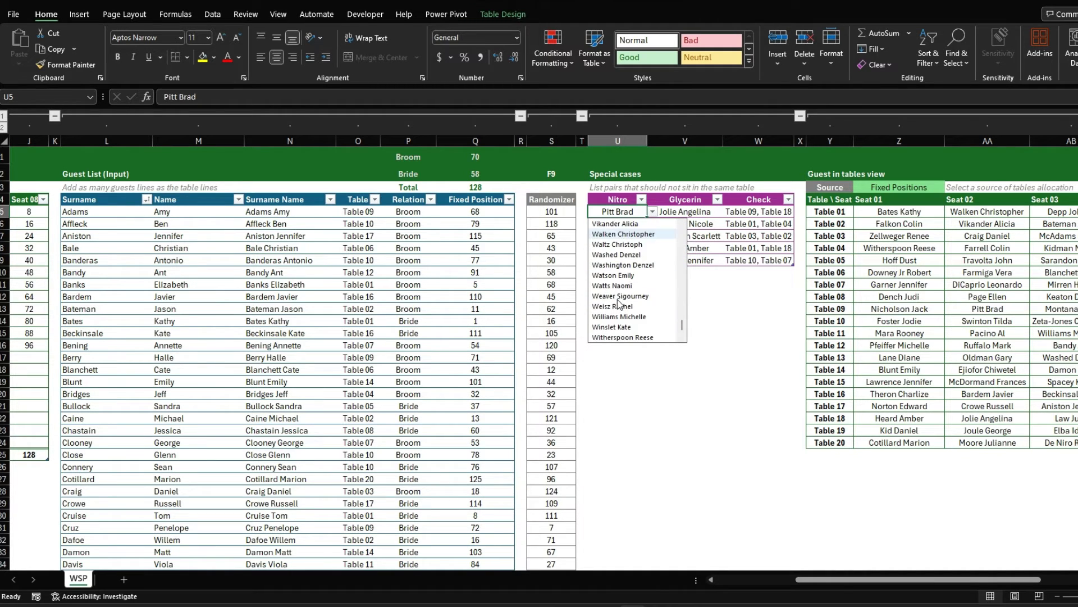
scroll(615, 309, "down", 3)
key("Escape")
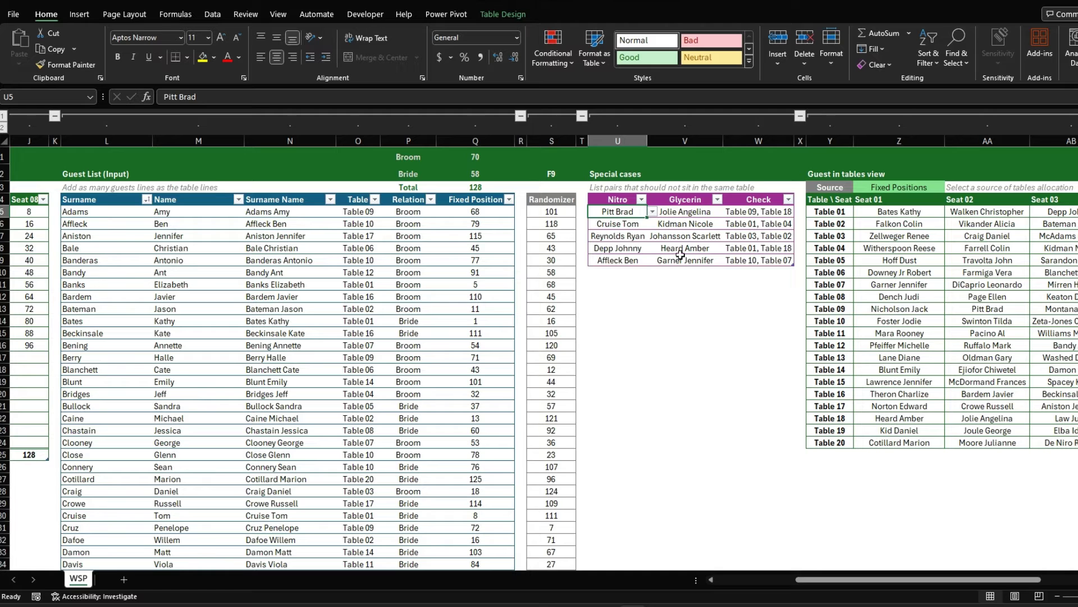
scroll(710, 284, "right", 3)
scroll(702, 285, "right", 1)
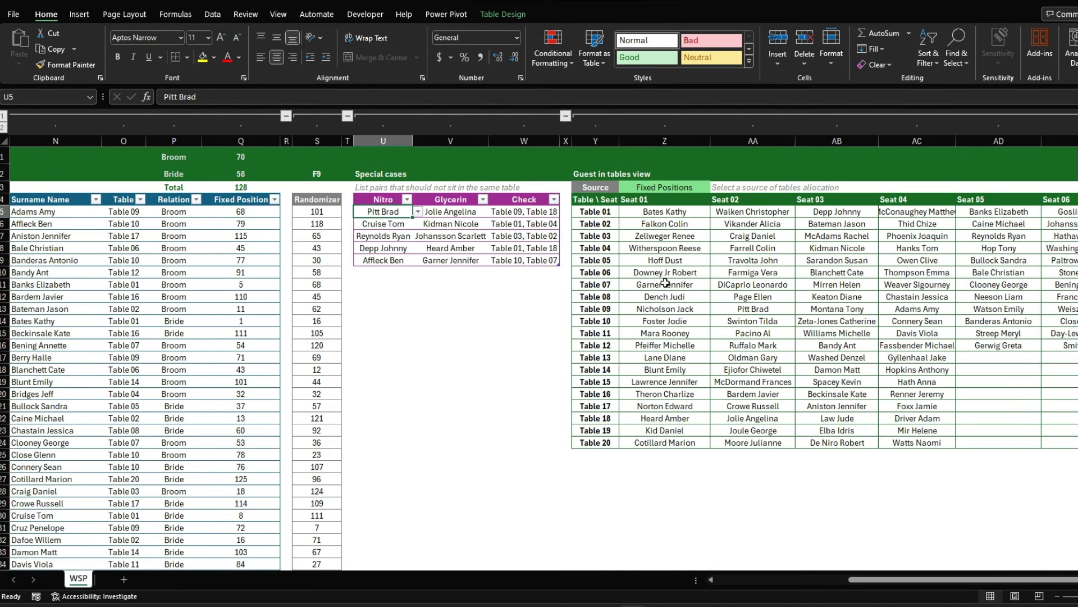
Edit Check cell W5 with the formula bar expanded to show its four-line LET formula.
left_click(500, 253)
left_click(527, 211)
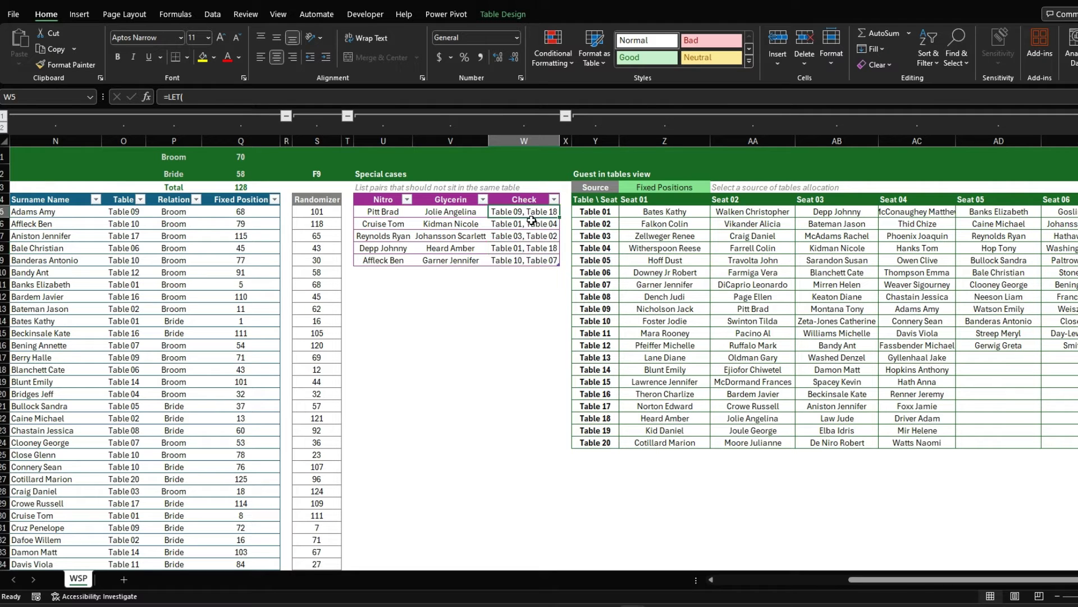
left_click(268, 96)
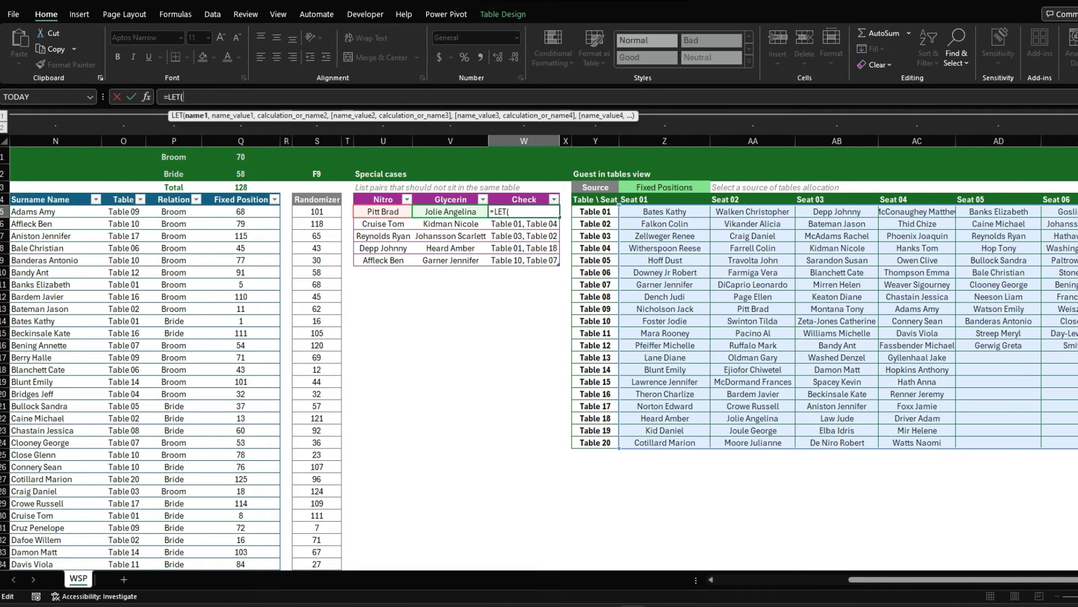
key("ctrl+shift+u")
left_click(372, 127)
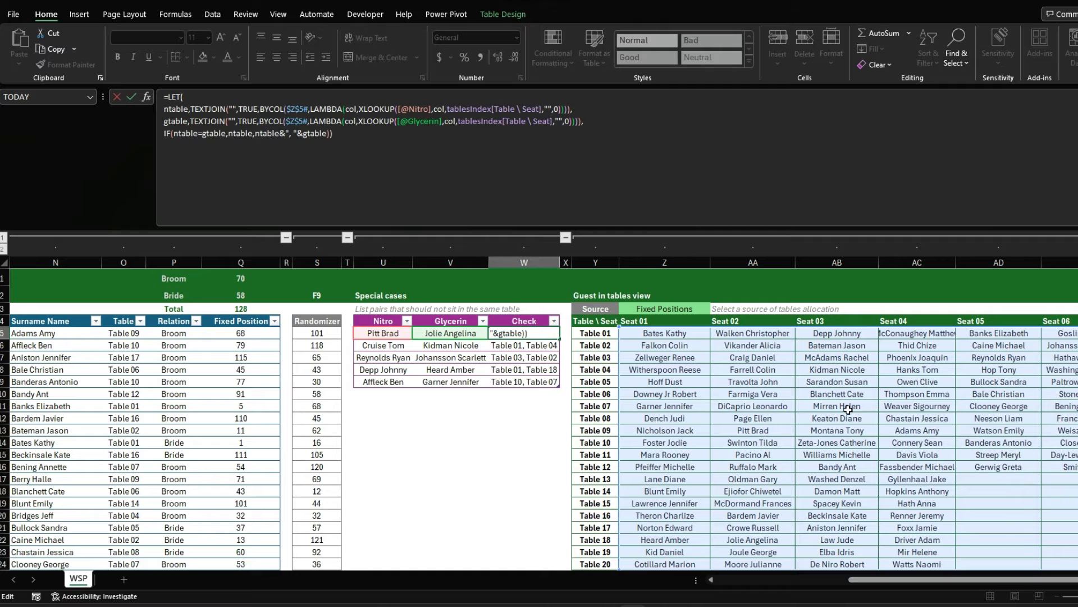
Review the LET formula's IF condition and value_if_false, commit it, then open the conditional formatting Rules Manager.
scroll(832, 381, "right", 5)
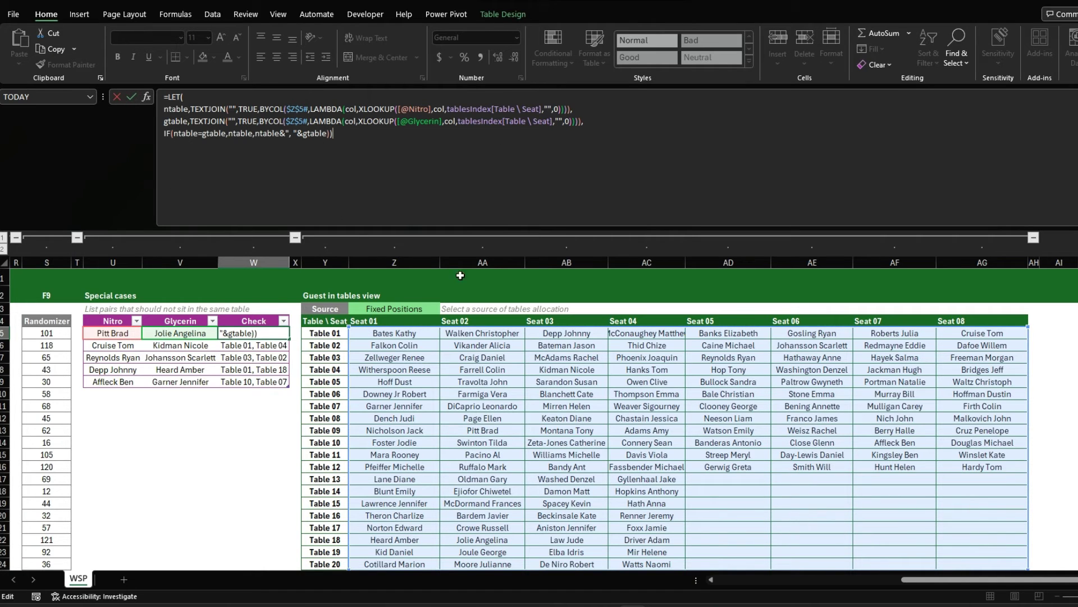
scroll(294, 309, "left", 8)
scroll(299, 310, "left", 1)
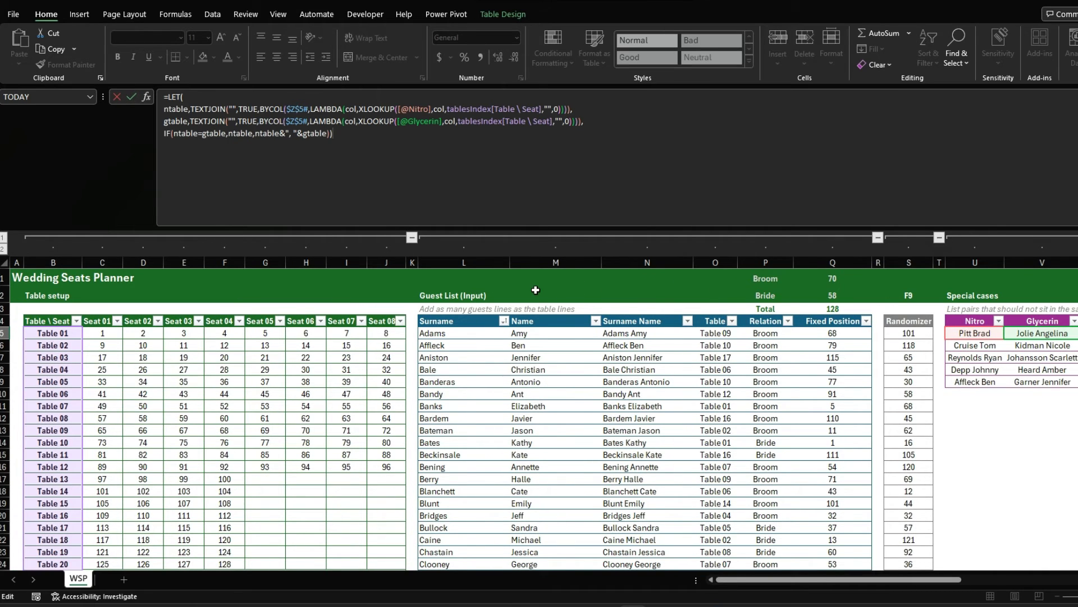
scroll(535, 290, "right", 5)
scroll(536, 290, "right", 4)
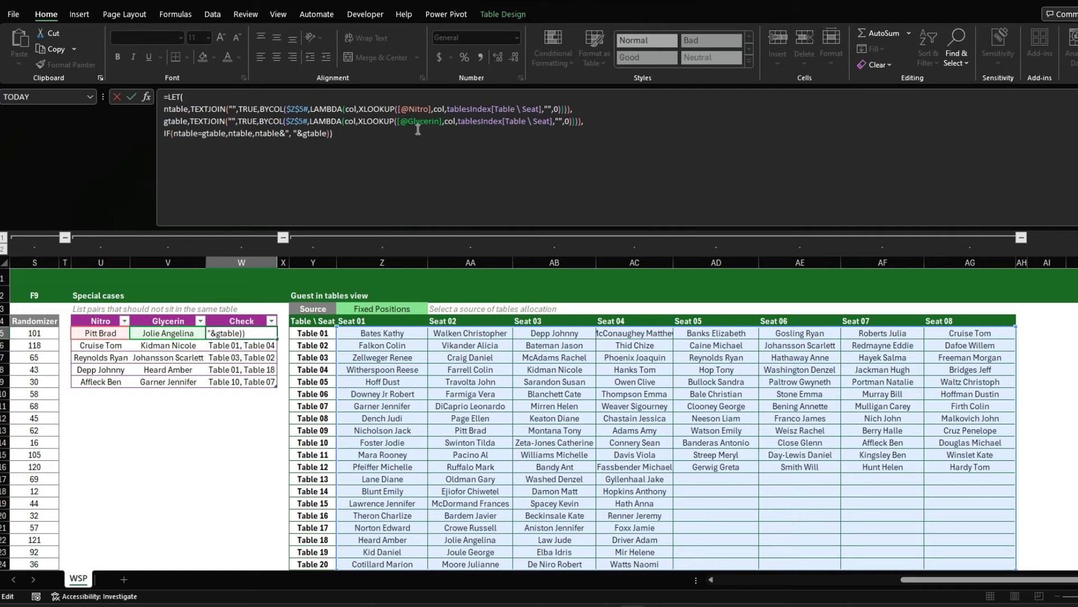
left_click(174, 134)
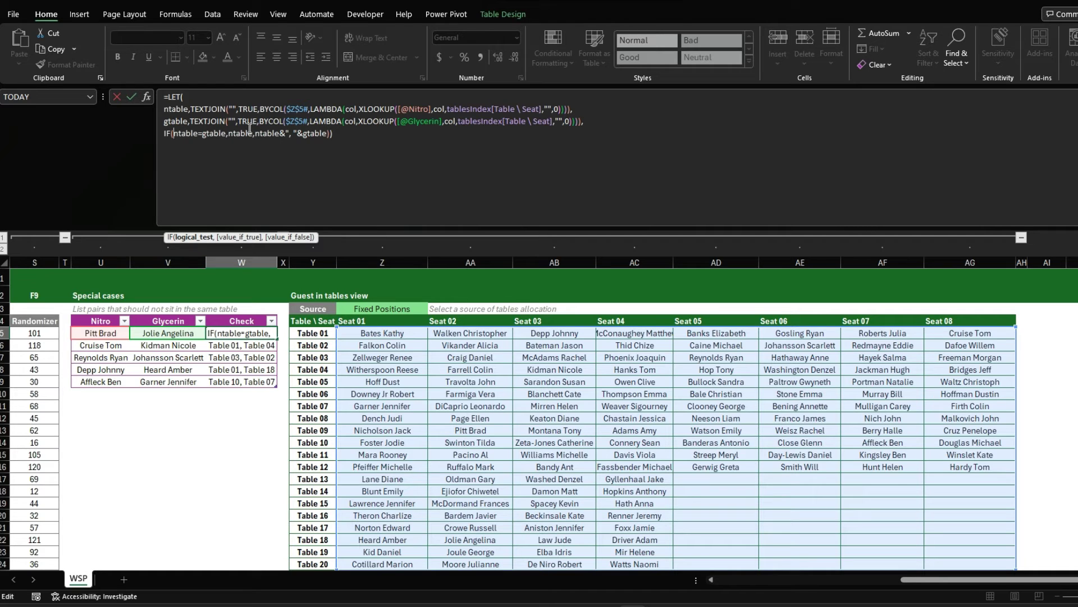
left_click(260, 133)
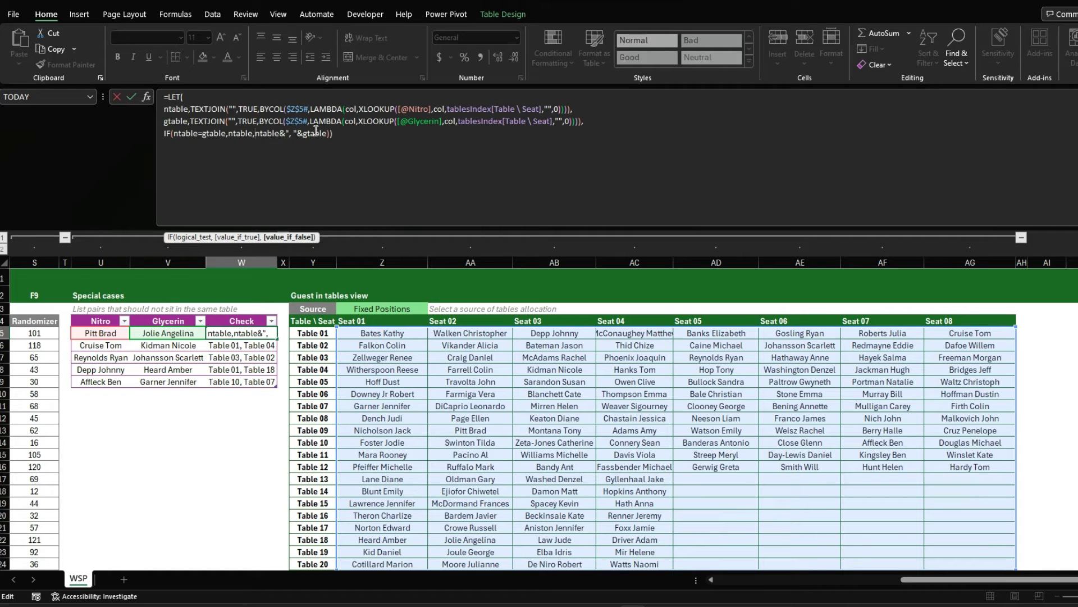
key("ctrl+Return")
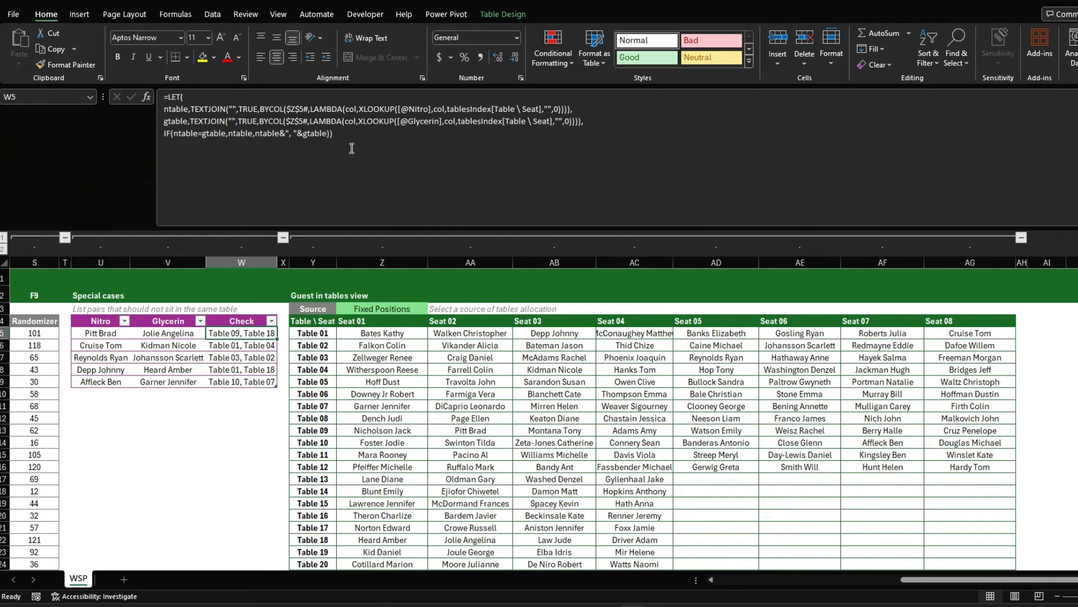
left_click(564, 49)
left_click(578, 246)
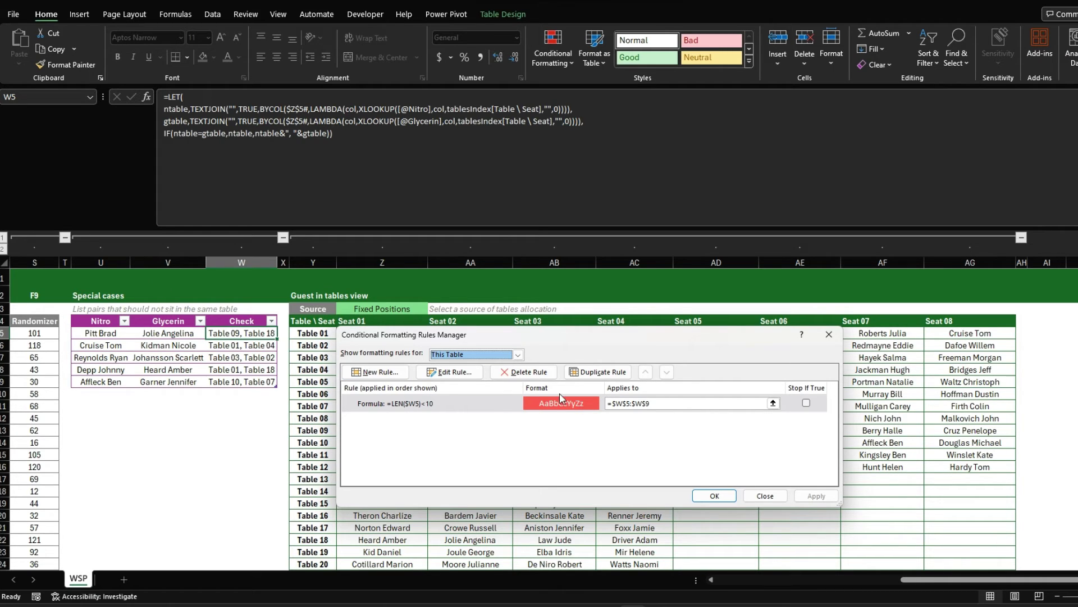
Close the Rules Manager, switch the seating Source to Randomizer, and reshuffle with F9.
left_click(829, 335)
left_click(398, 312)
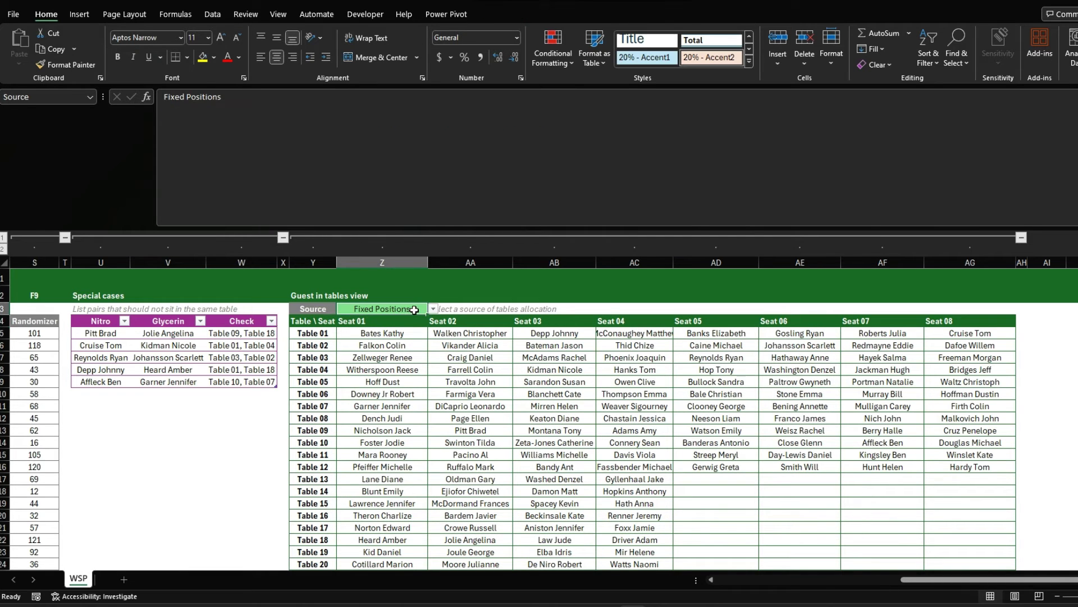
left_click(433, 309)
left_click(359, 321)
left_click(254, 407)
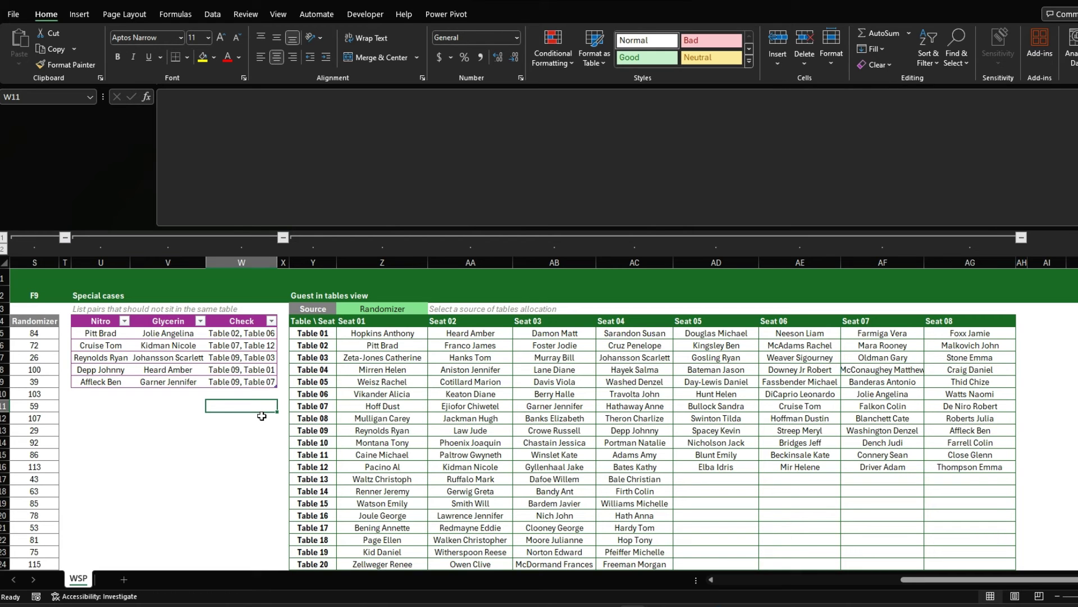
key("F9")
key("F9")
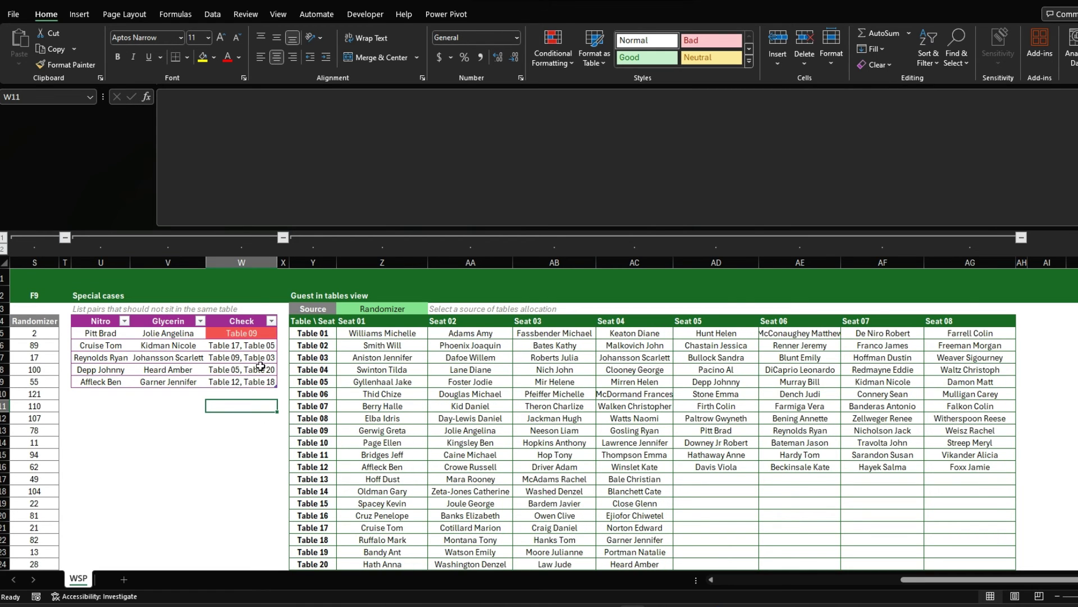
Check the first Check cell, then set the seating Source back to Fixed Positions.
left_click(266, 331)
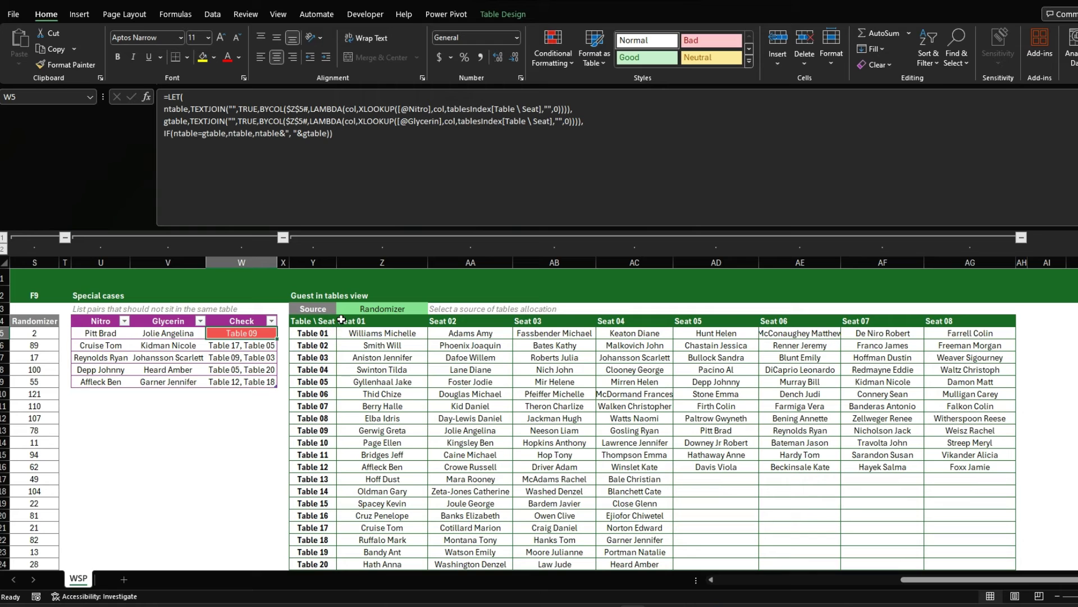
left_click(378, 315)
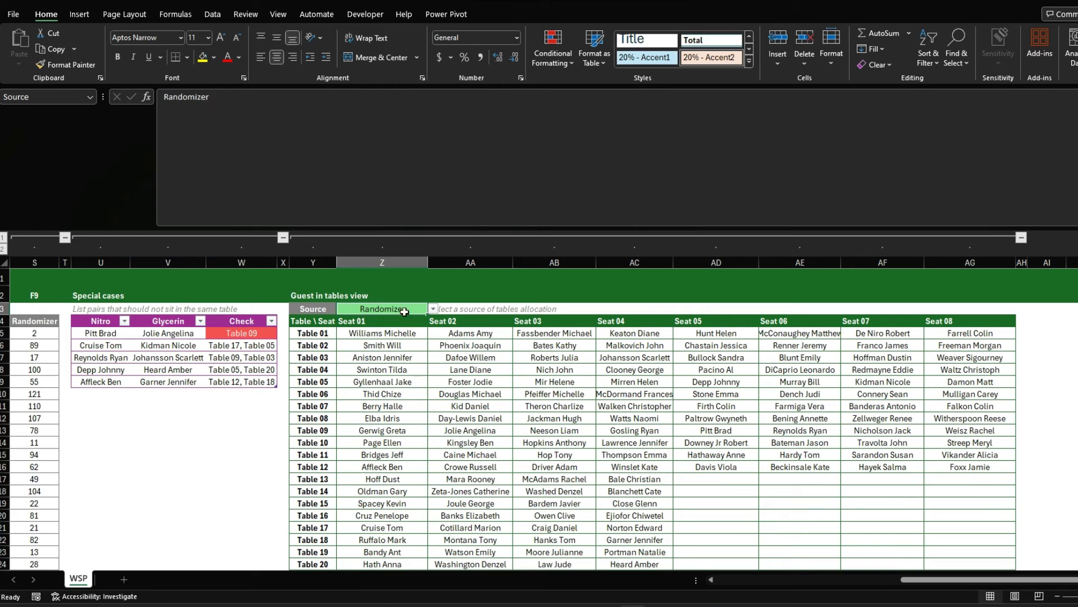
left_click(433, 309)
left_click(396, 332)
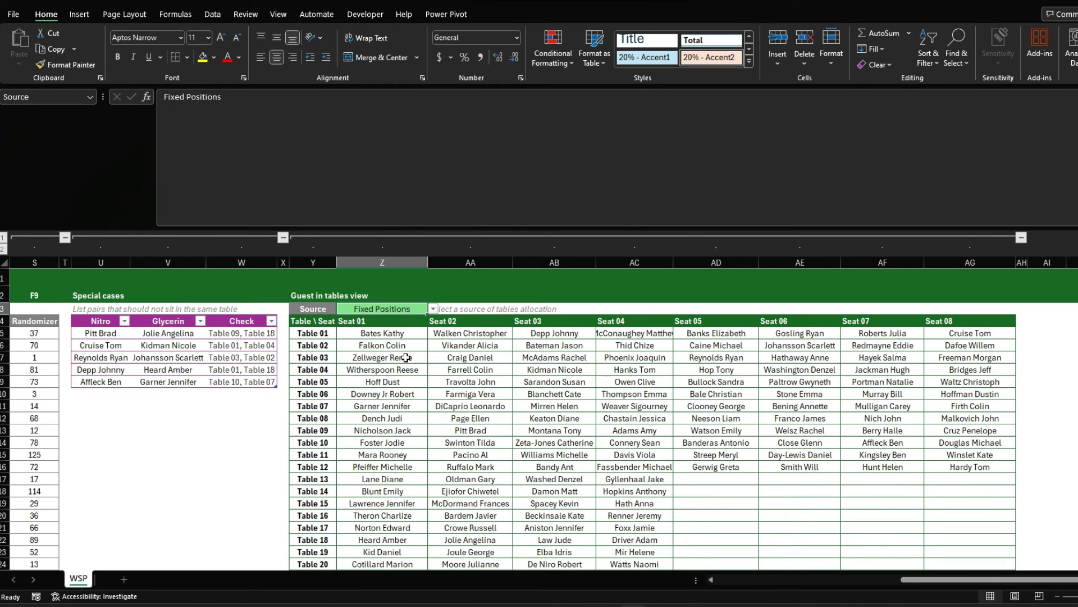
scroll(452, 422, "down", 1)
scroll(452, 423, "up", 1)
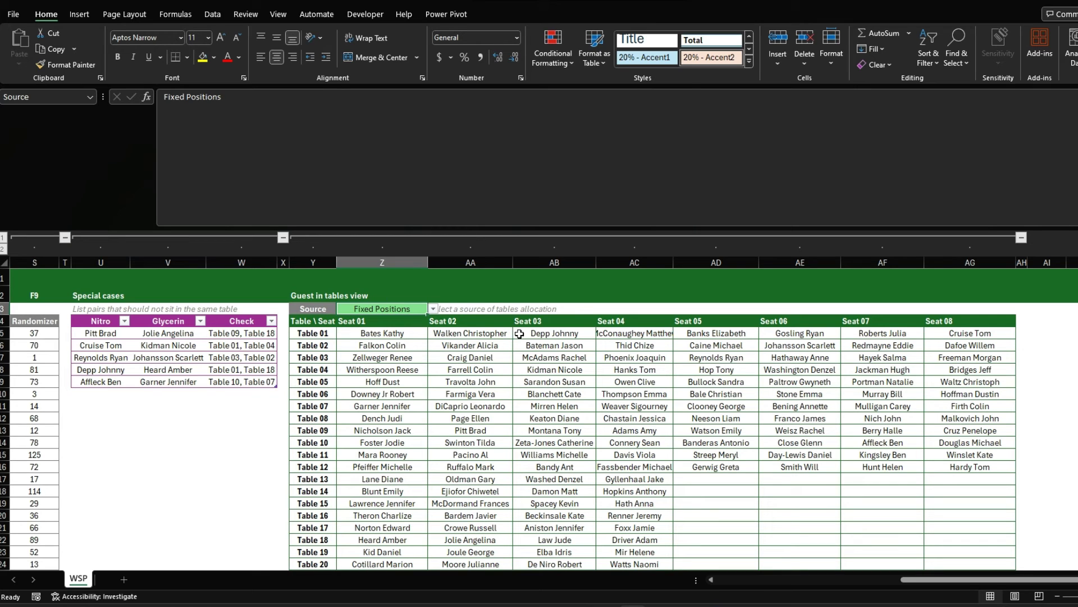
left_click(392, 332)
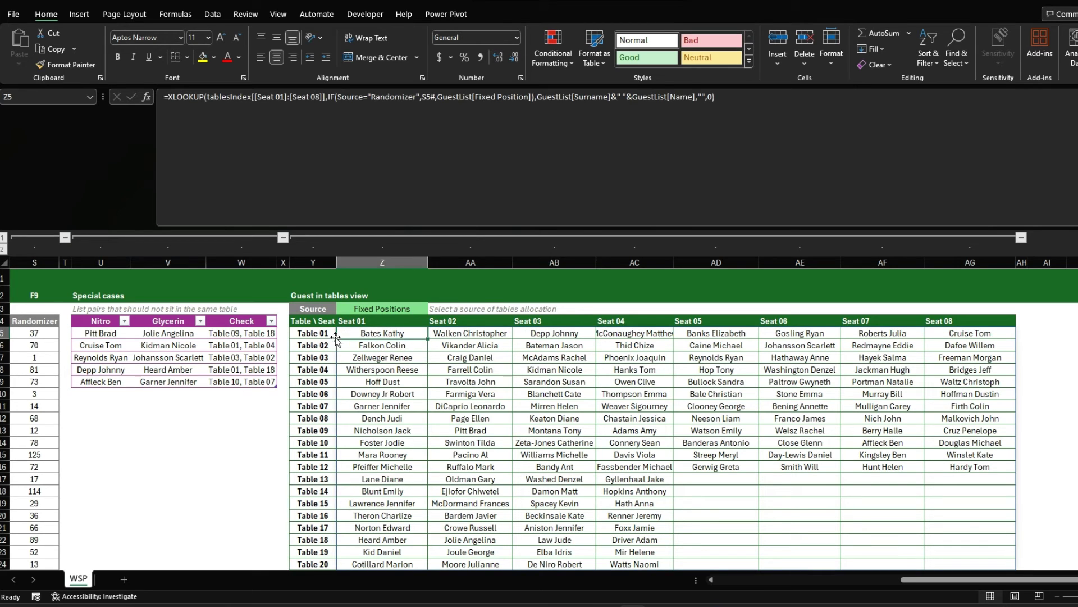
Inspect the Table \ Seat header formula and cancel the edit.
left_click(306, 322)
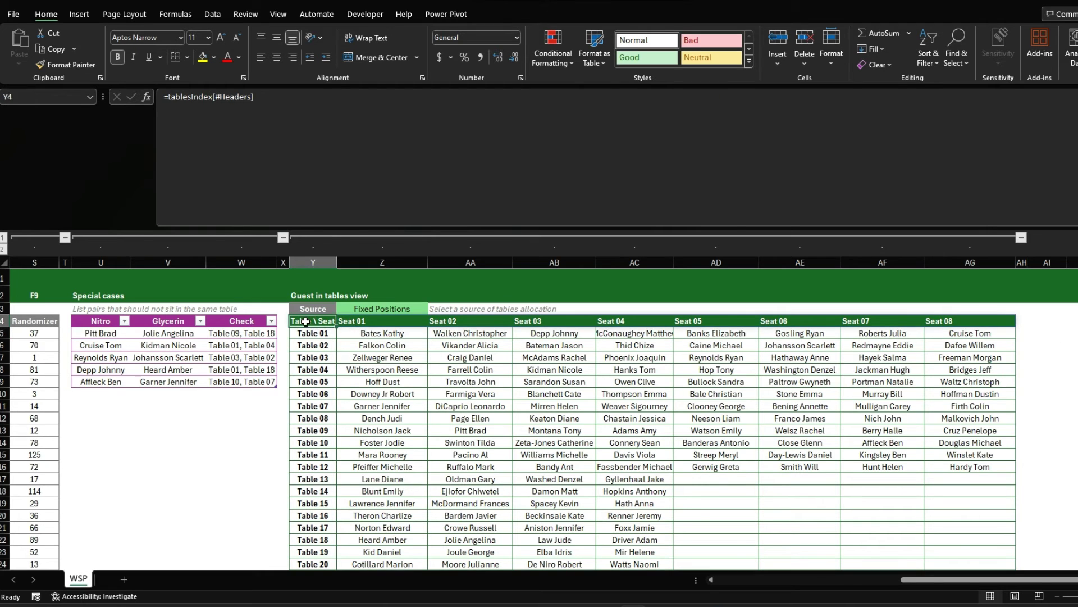
left_click(320, 136)
scroll(275, 274, "left", 5)
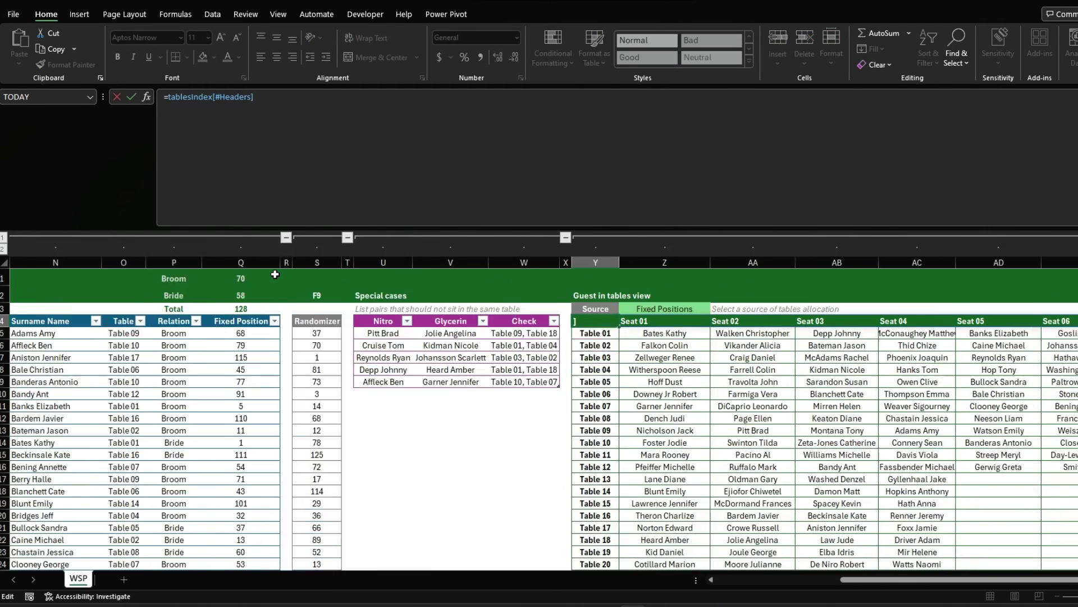
scroll(275, 274, "right", 5)
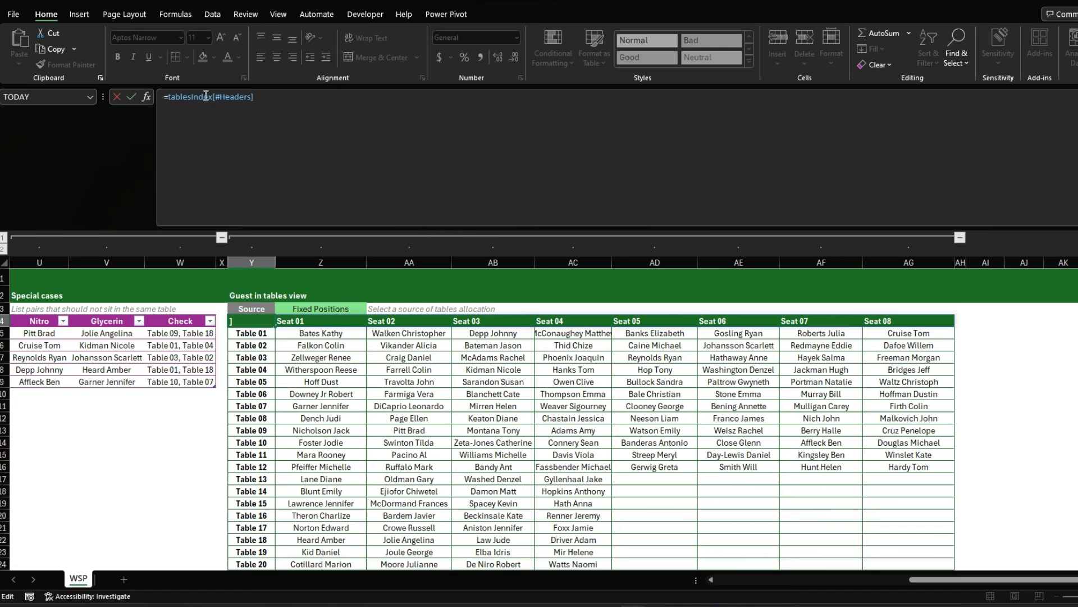
scroll(470, 256, "left", 5)
scroll(280, 337, "left", 3)
scroll(99, 337, "left", 2)
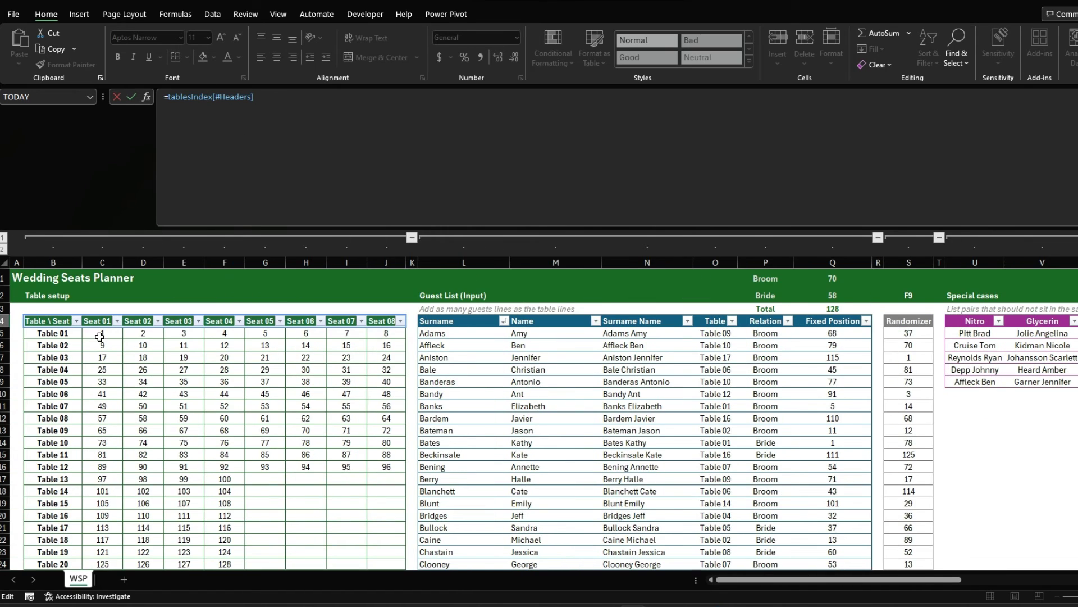
scroll(485, 405, "right", 4)
scroll(449, 409, "right", 2)
key("Escape")
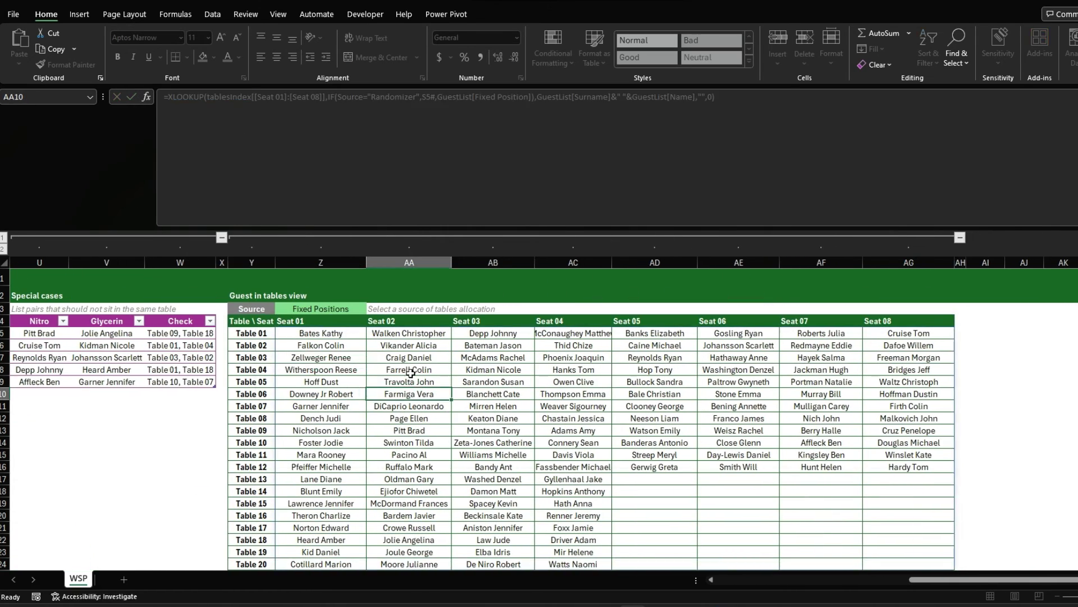
Inspect the Table 01 row-label formula in Y5 and cancel the edit.
left_click(255, 334)
left_click(339, 112)
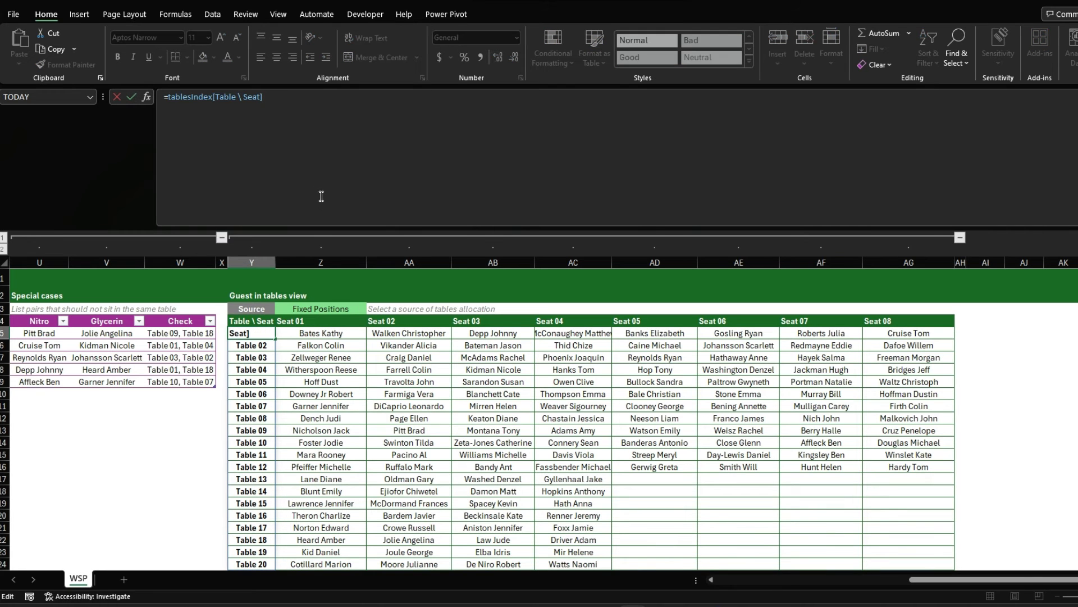
scroll(228, 393, "left", 5)
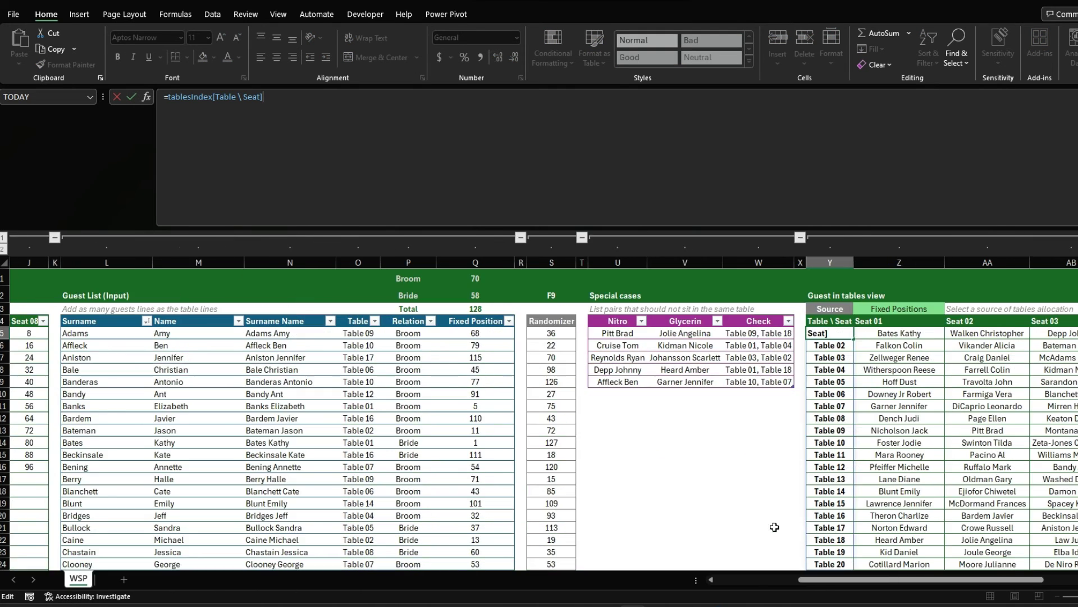
scroll(769, 497, "left", 5)
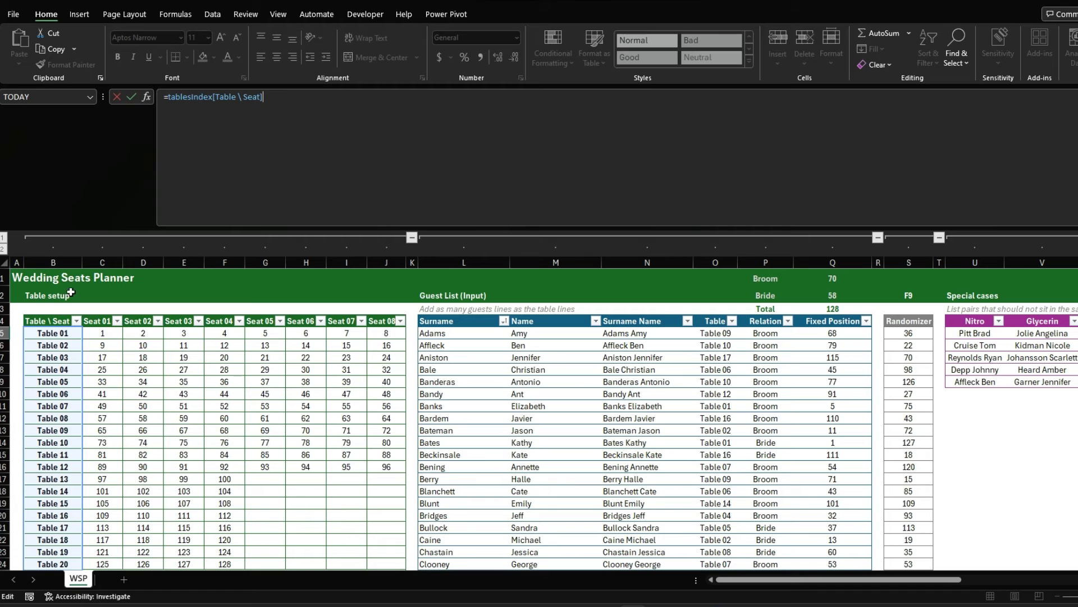
scroll(400, 297, "right", 6)
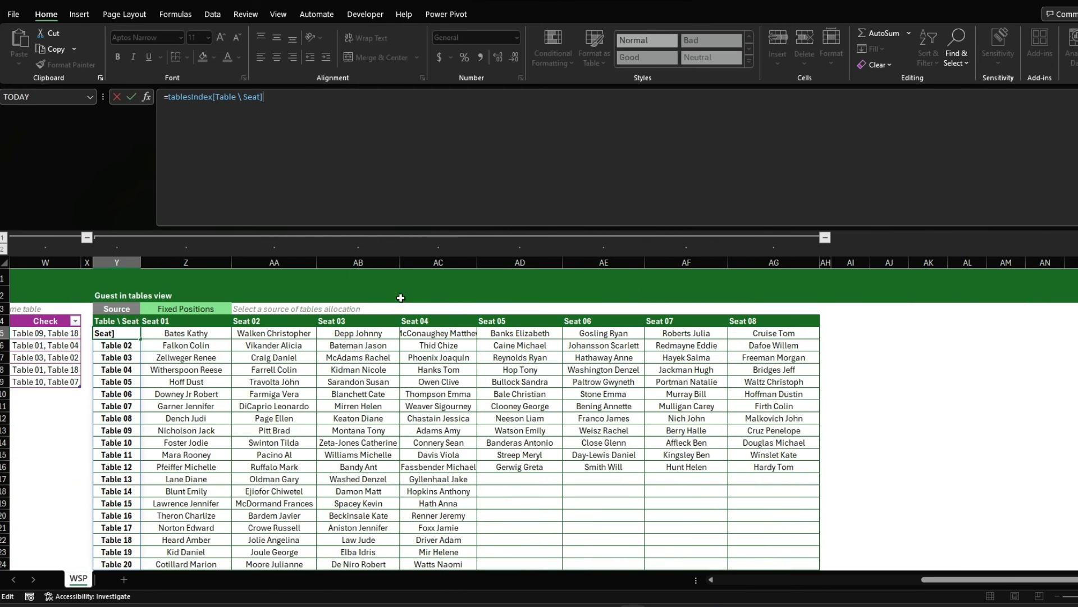
key("Escape")
Open Z5's Seat 01 XLOOKUP formula and place the caret inside tablesIndex.
left_click(181, 333)
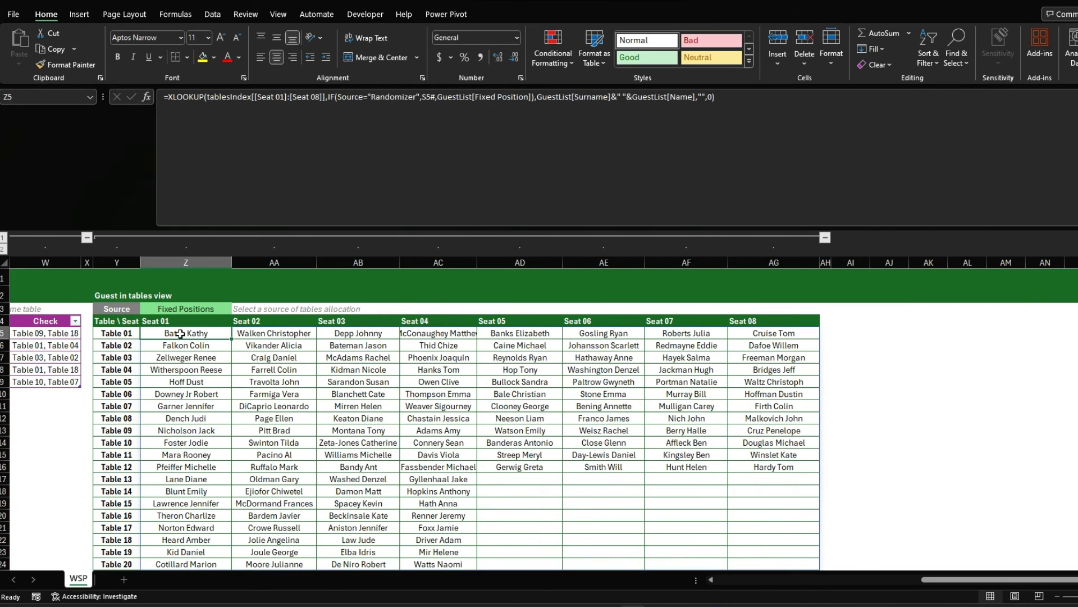
left_click(730, 97)
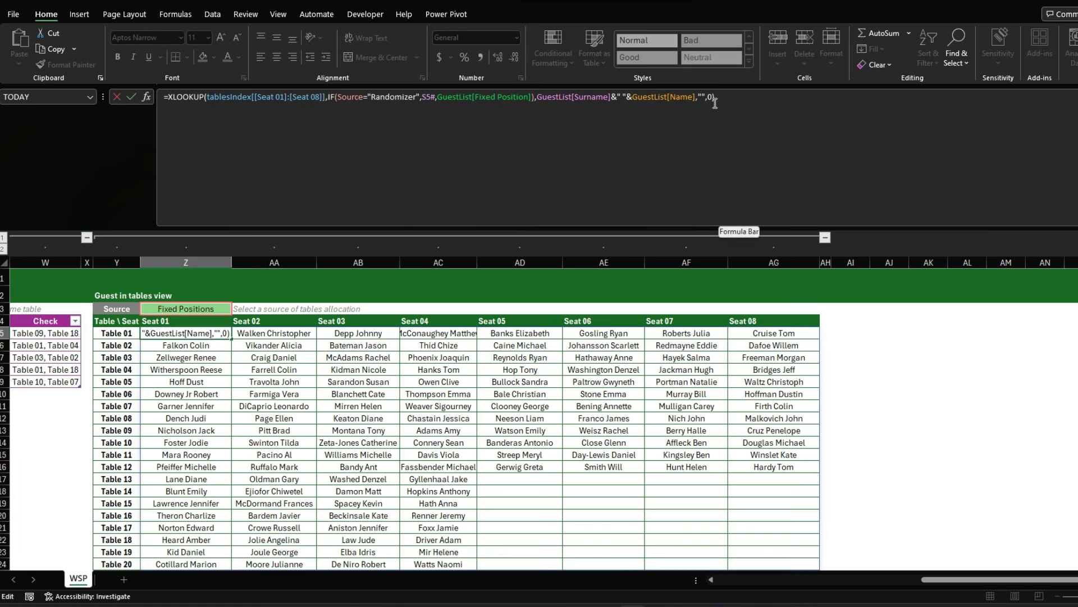
left_click(226, 98)
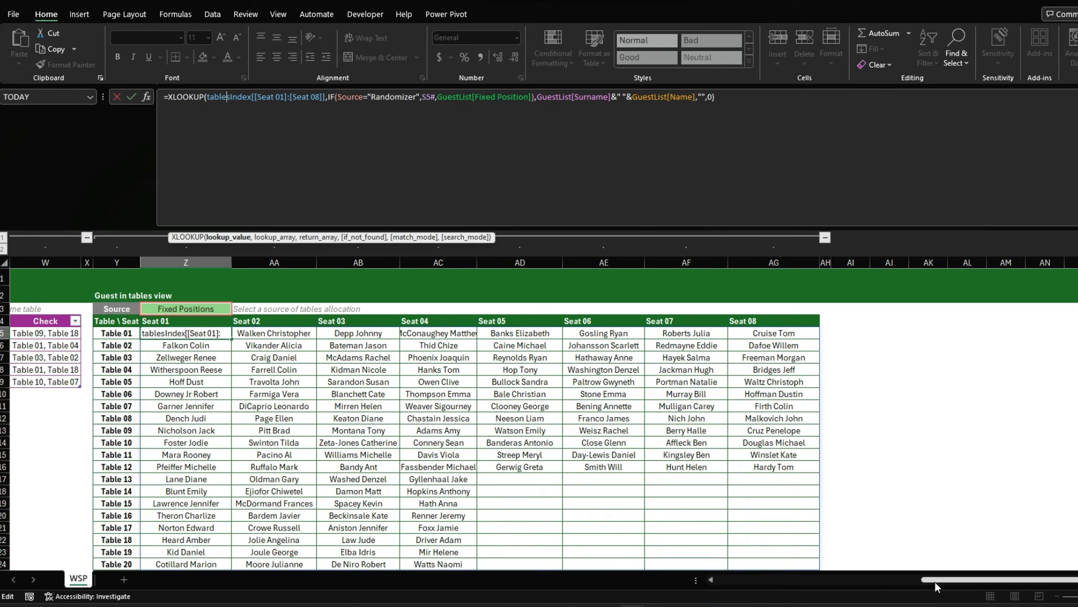
left_click_drag(935, 580, 730, 584)
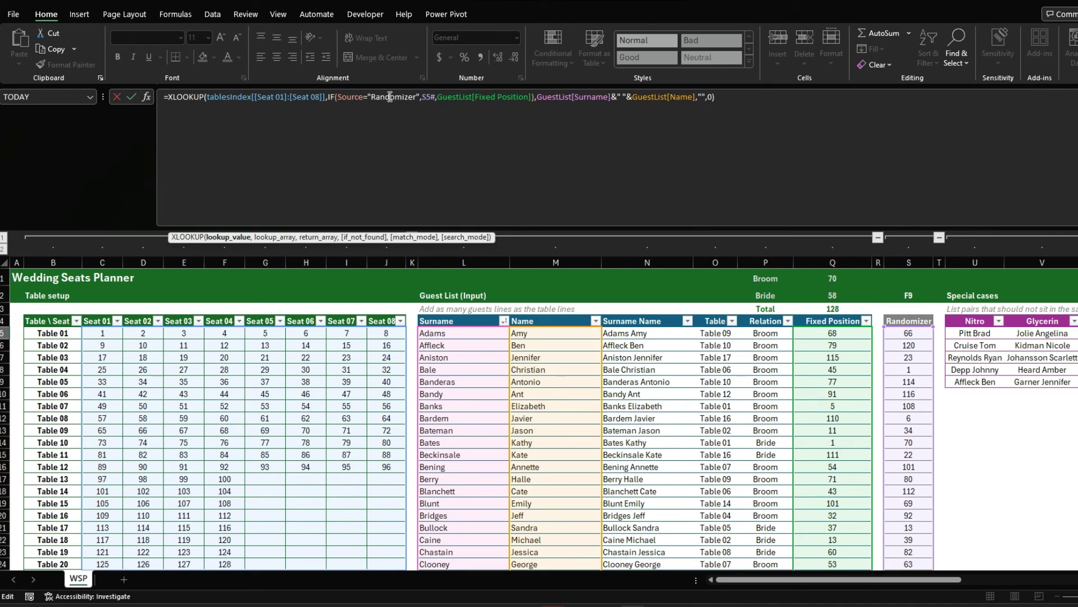
Review the GuestList[Fixed Position] branch of the Seat 01 lookup and commit it unchanged.
scroll(761, 240, "right", 3)
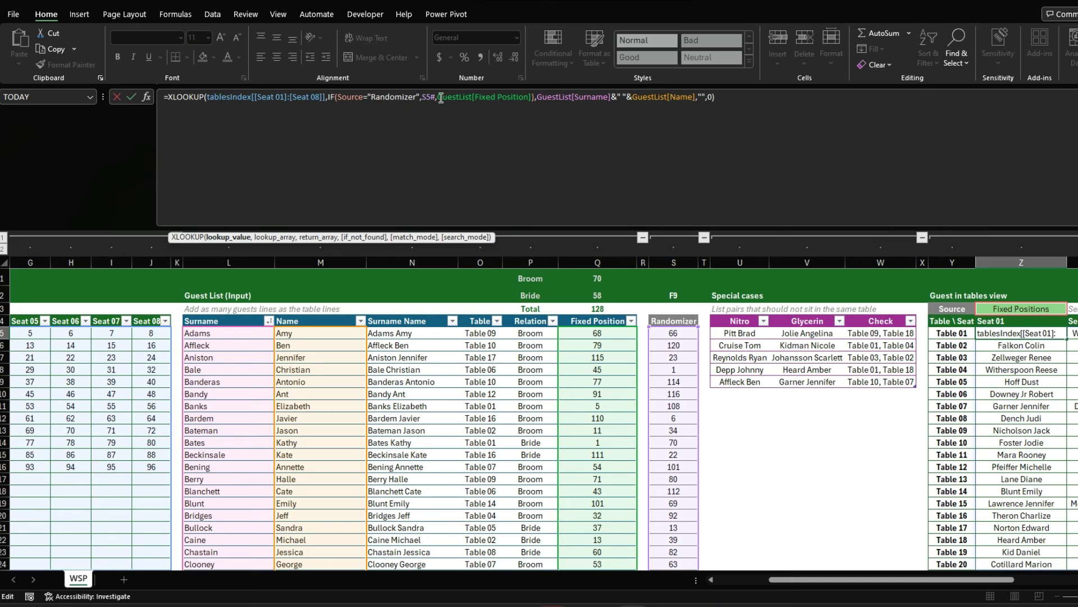
left_click(475, 103)
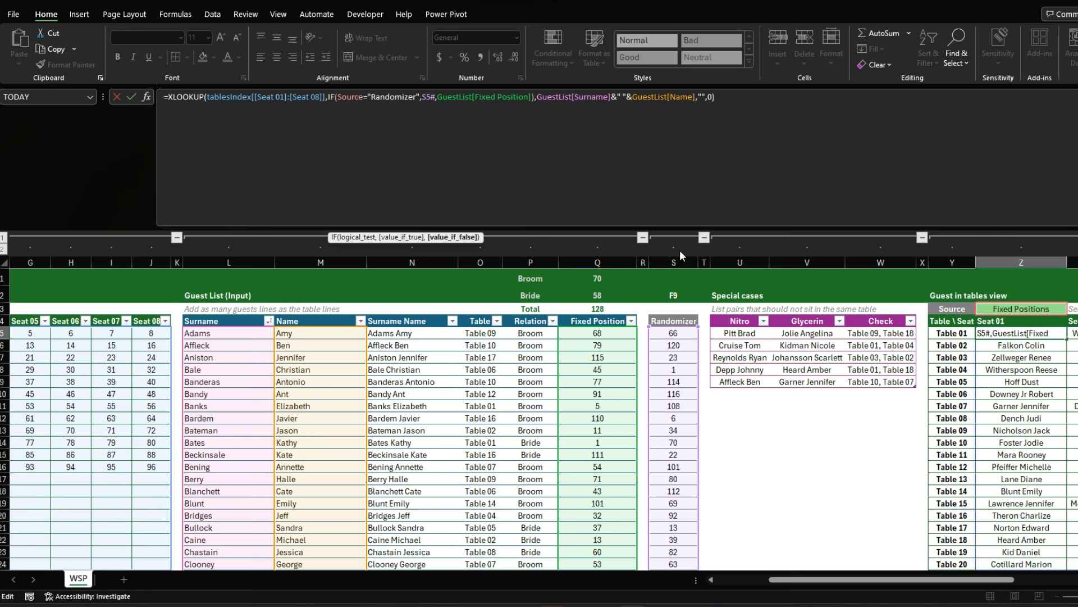
scroll(562, 421, "right", 3)
scroll(562, 421, "right", 3)
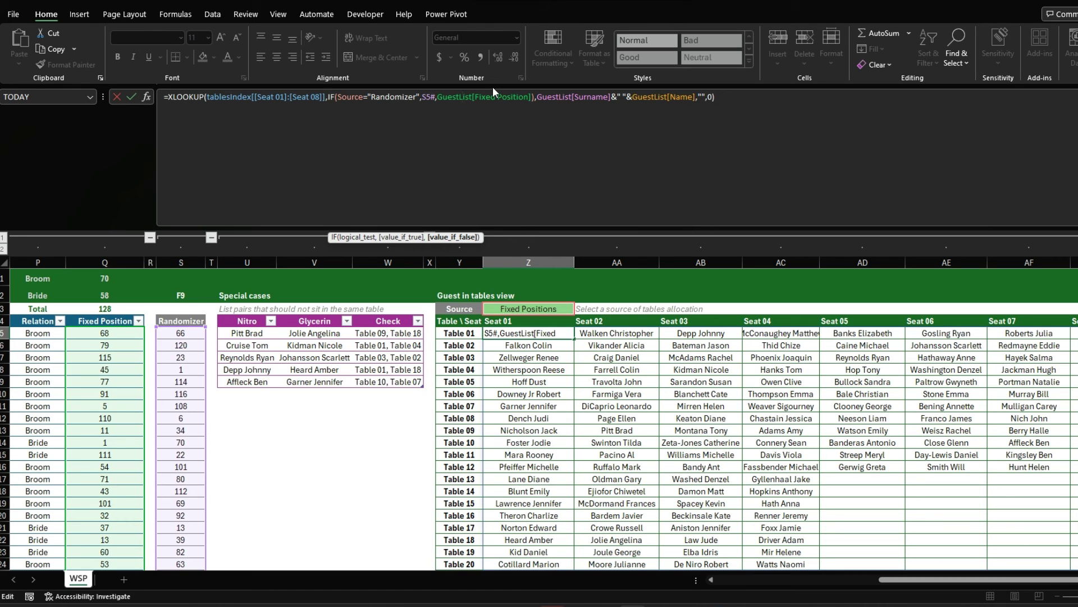
key("Return")
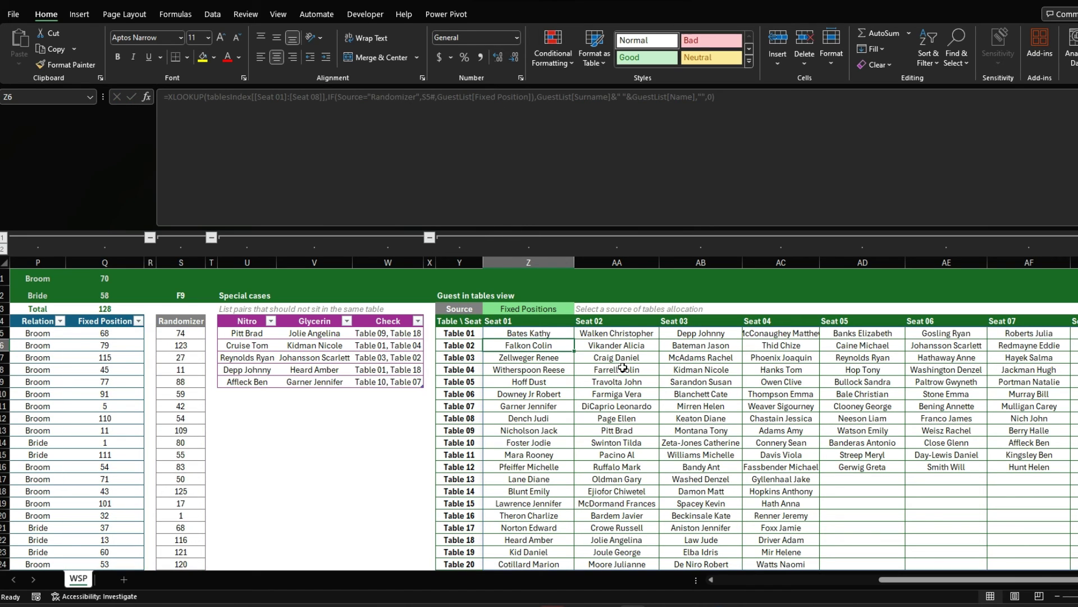
Collapse the Table setup, Randomizer and Special cases column groups.
scroll(623, 367, "down", 4)
scroll(622, 366, "up", 4)
key("ctrl+shift+u")
scroll(640, 233, "left", 5)
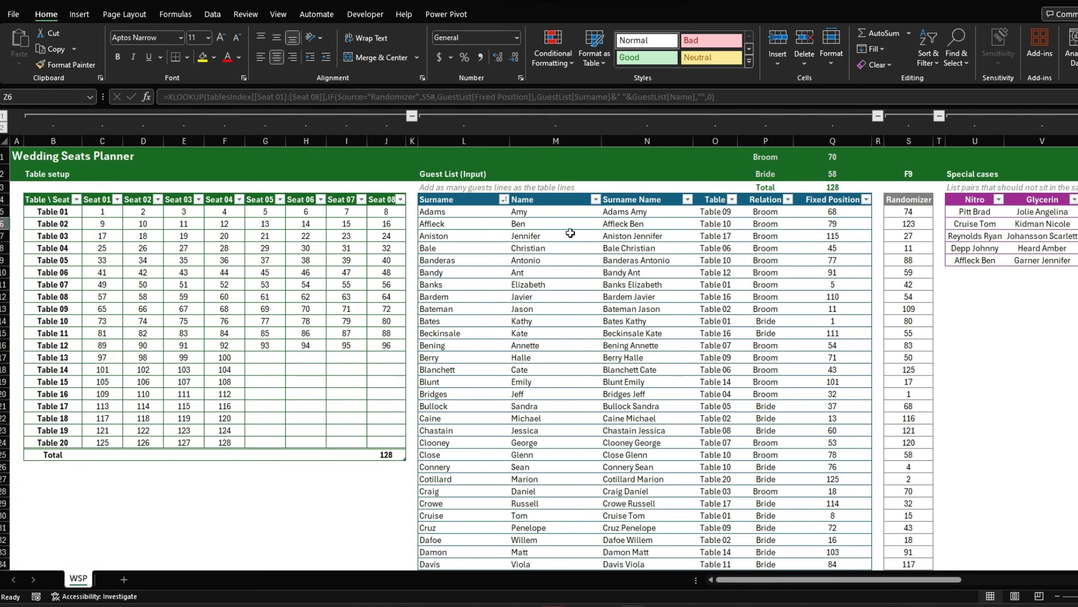
left_click(272, 114)
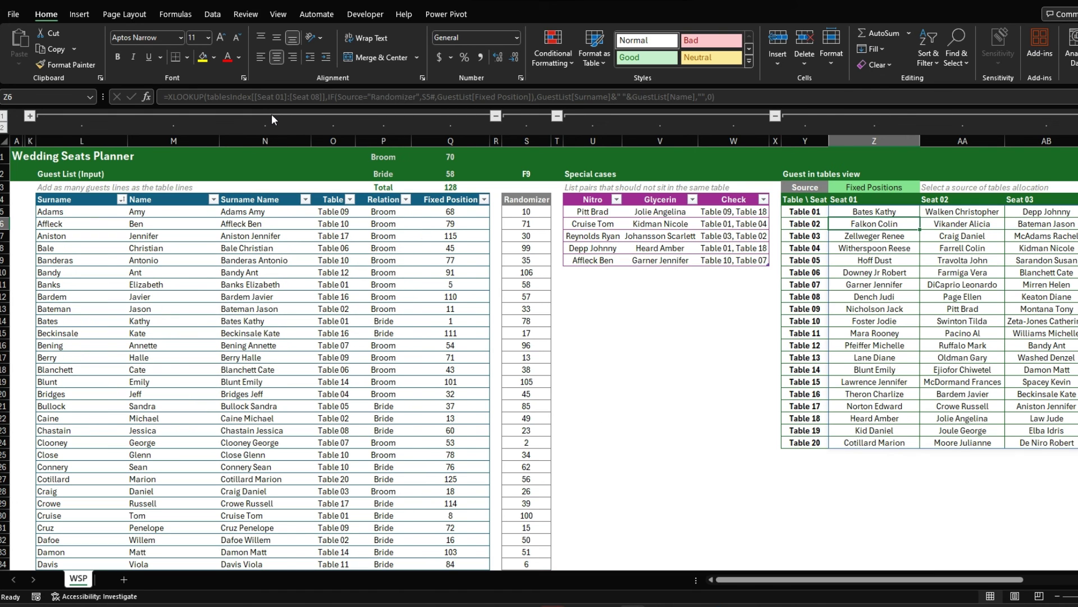
left_click(203, 360)
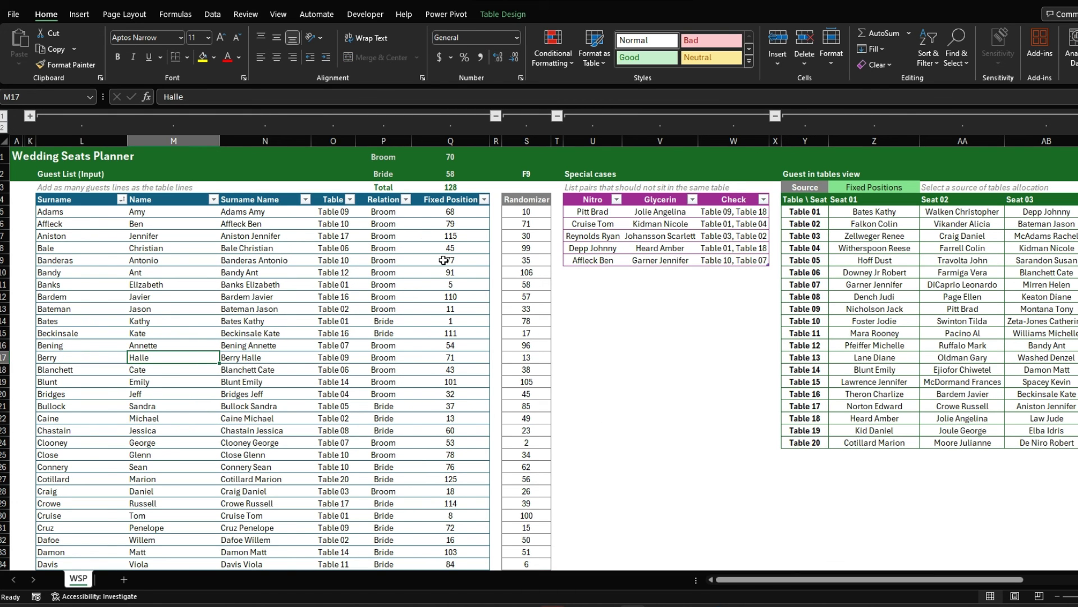
left_click(557, 116)
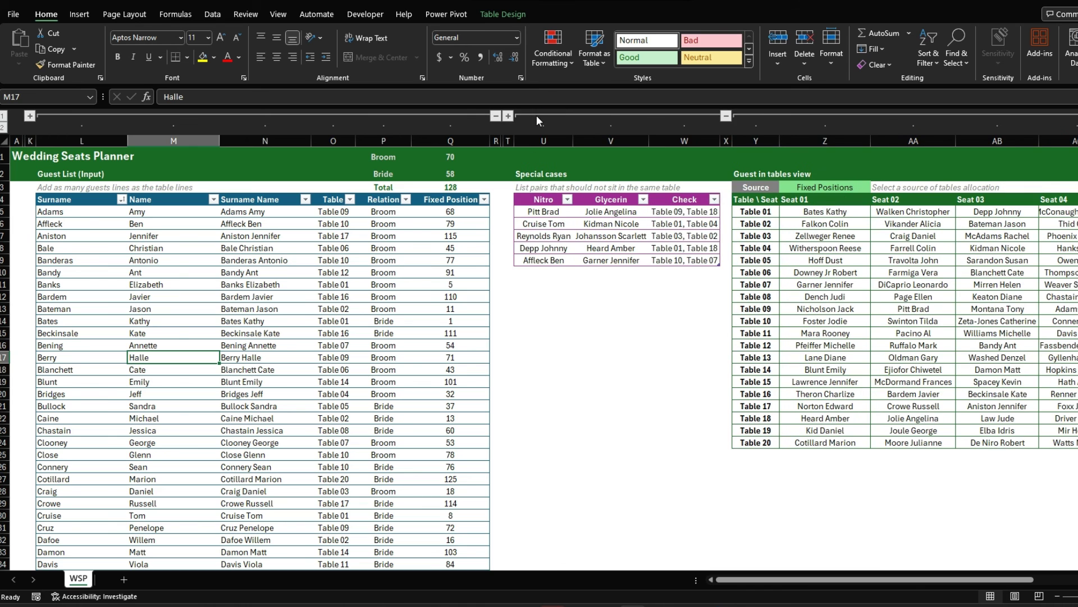
scroll(561, 281, "right", 3)
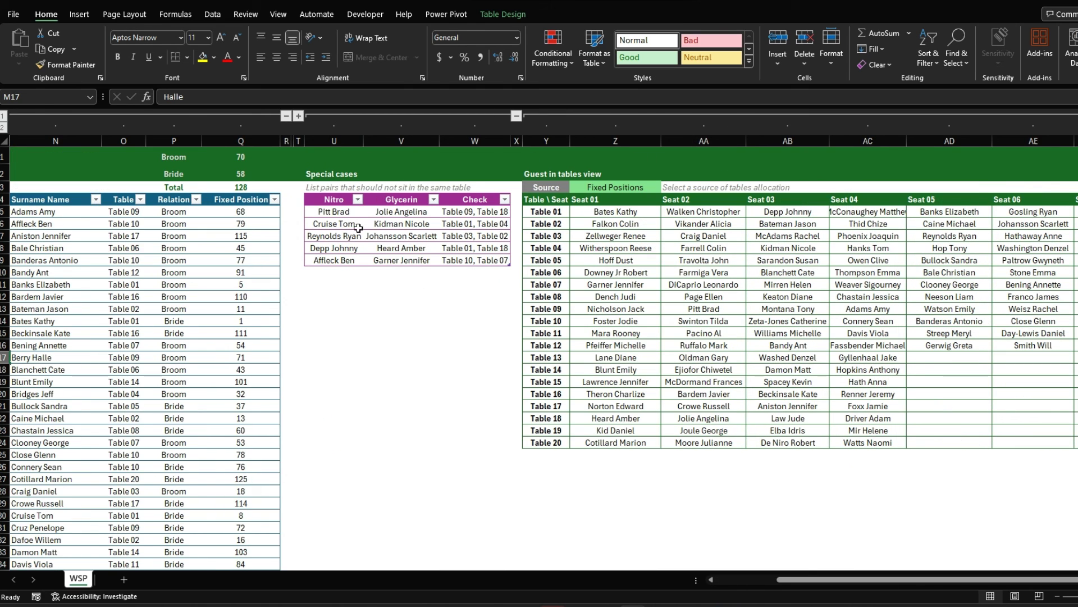
left_click(382, 115)
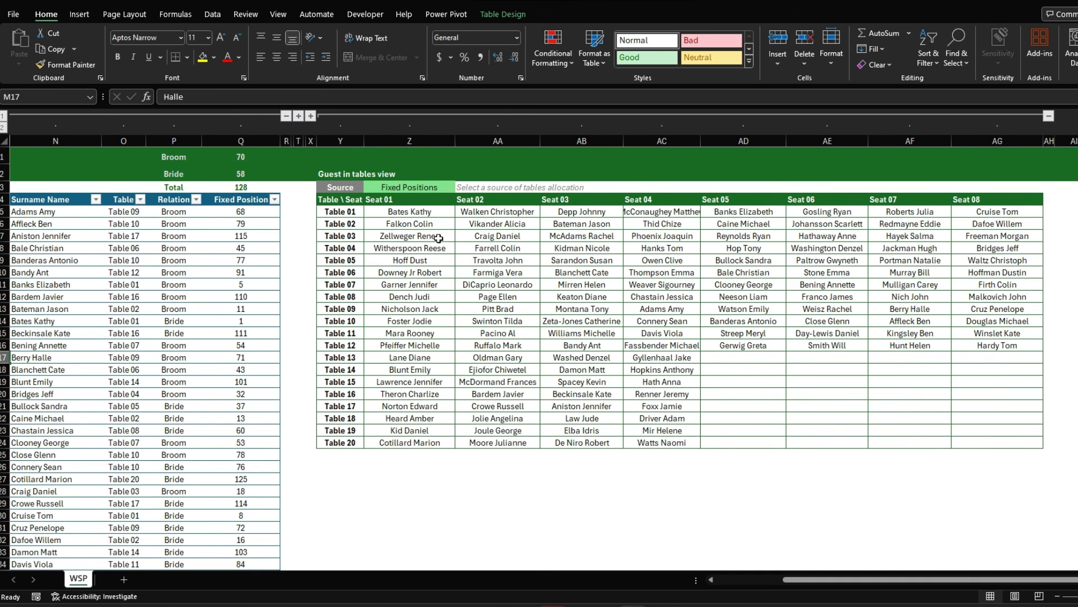
Check a guest's Relation, Fixed Position number, and the lookup behind Pacino Al.
scroll(439, 238, "left", 3)
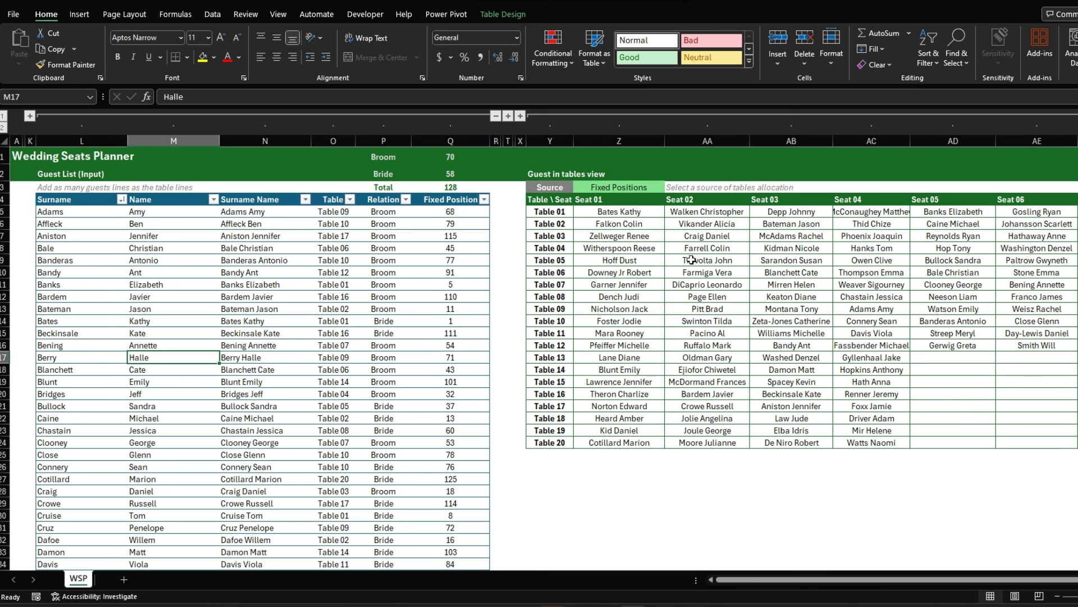
scroll(689, 255, "right", 3)
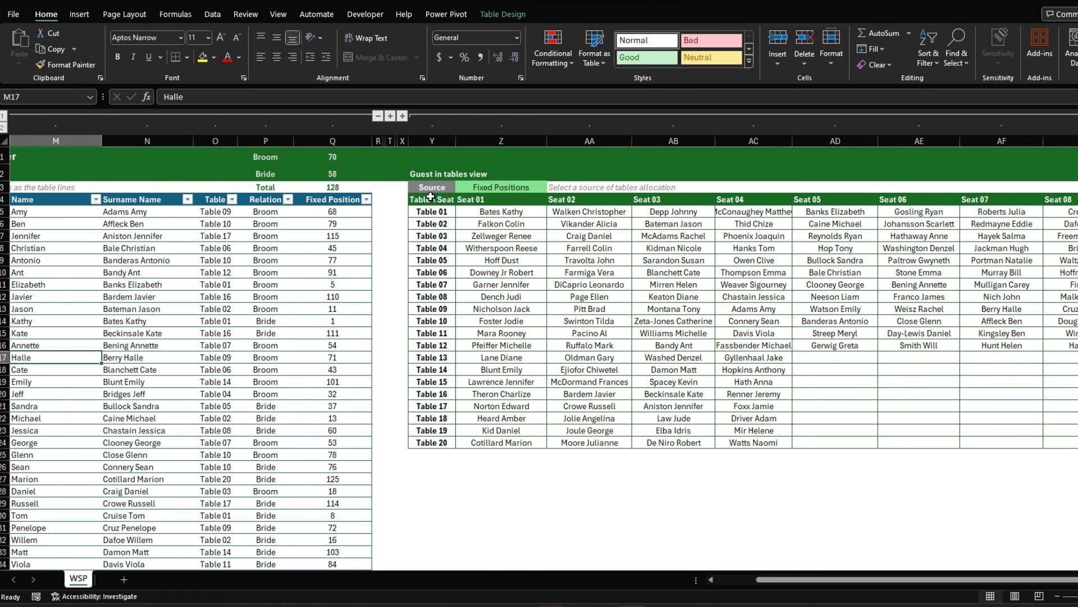
scroll(435, 199, "left", 3)
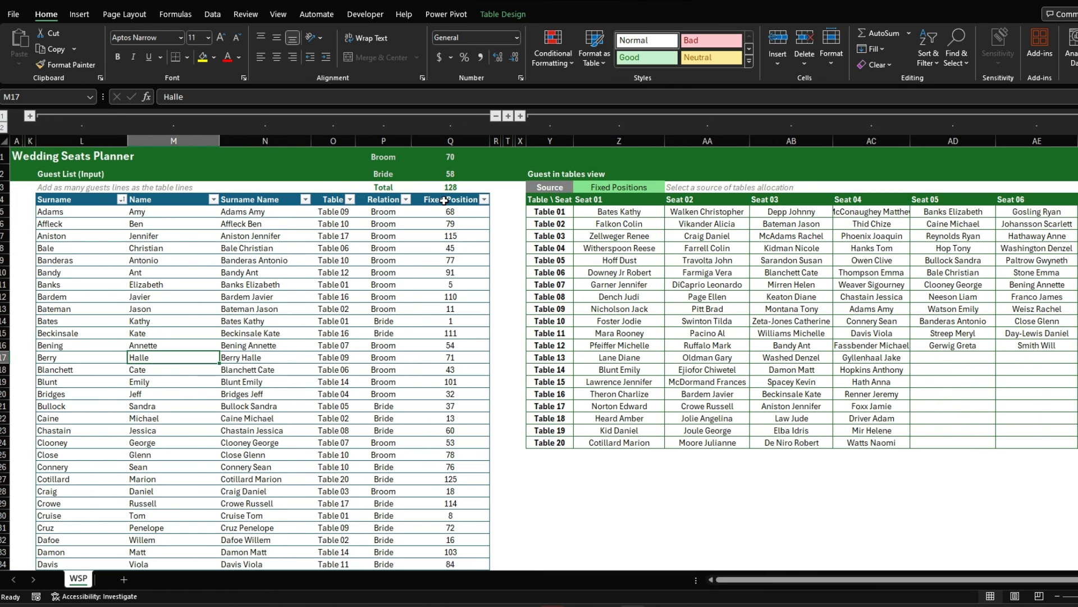
left_click(387, 262)
left_click(449, 310)
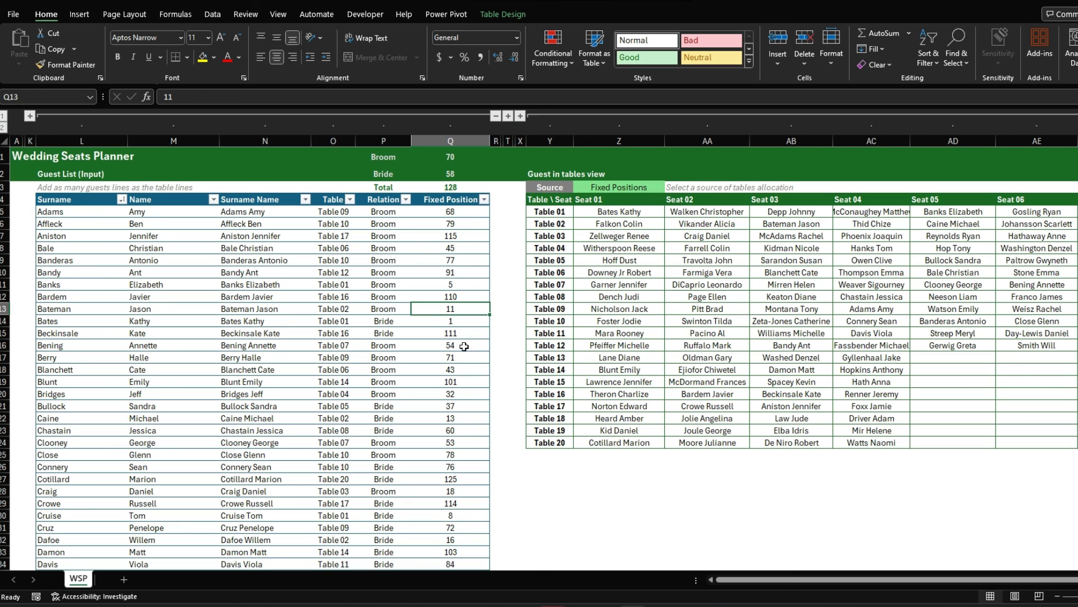
left_click(686, 335)
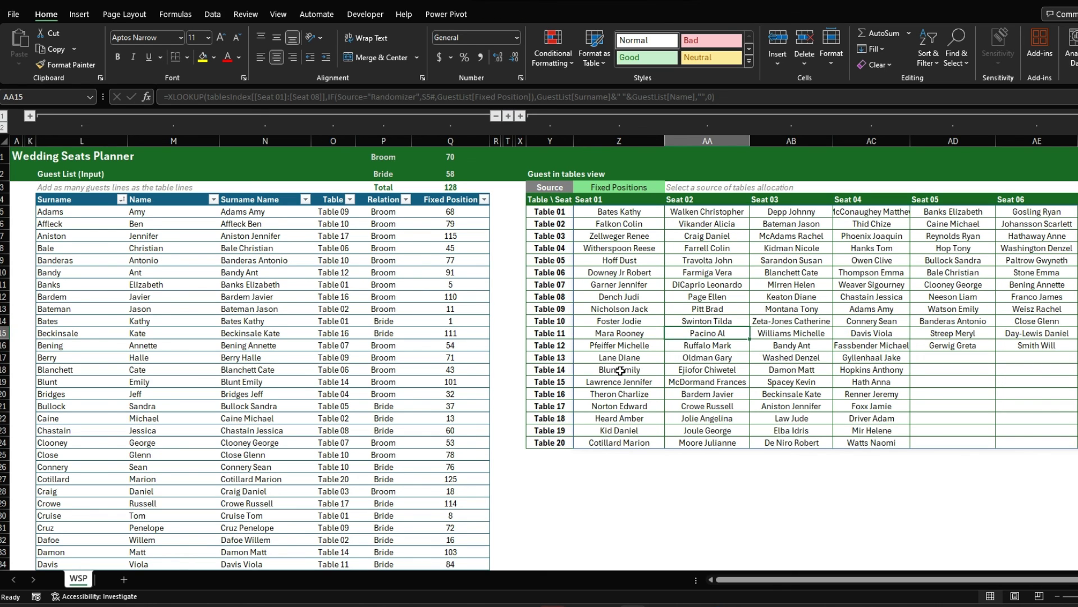
Inspect the formula joining surname and name, then select Page Ellen's seat in the tables view.
left_click(216, 358)
left_click(288, 339)
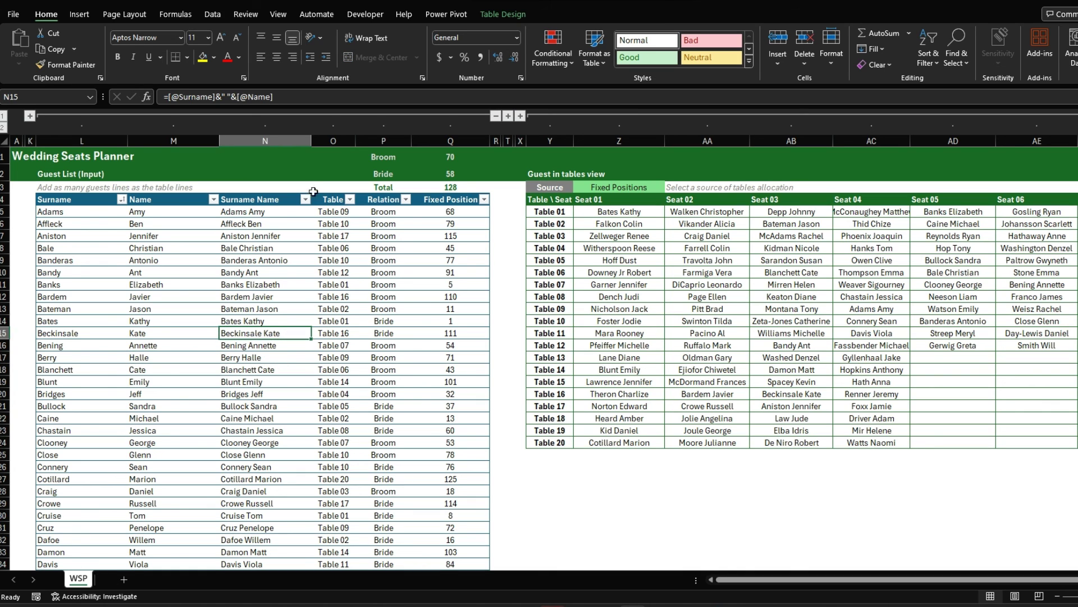
left_click(262, 198)
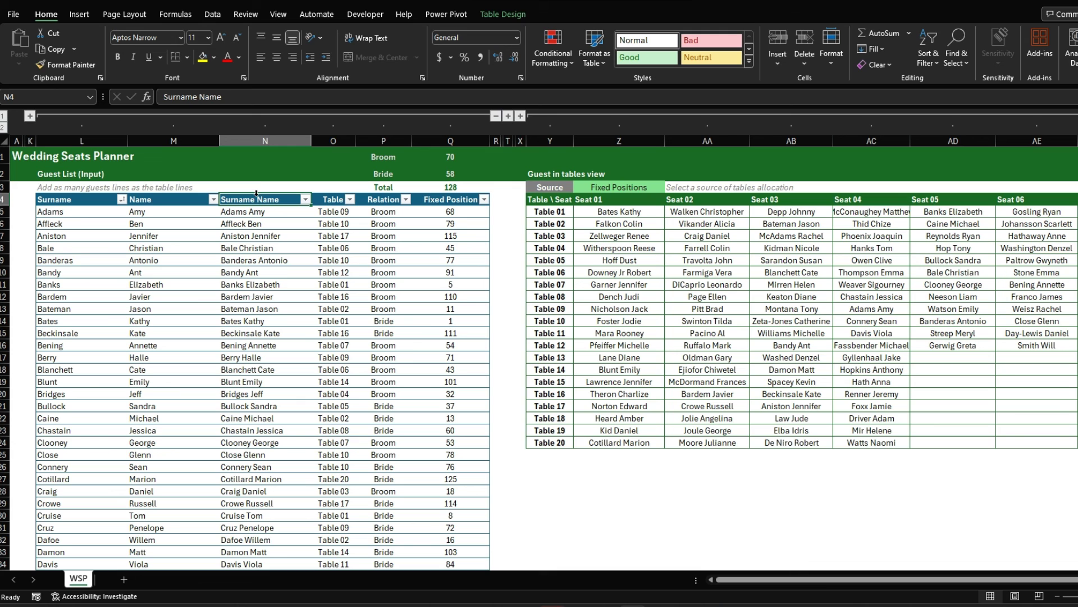
left_click_drag(256, 195, 318, 231)
scroll(318, 230, "down", 2)
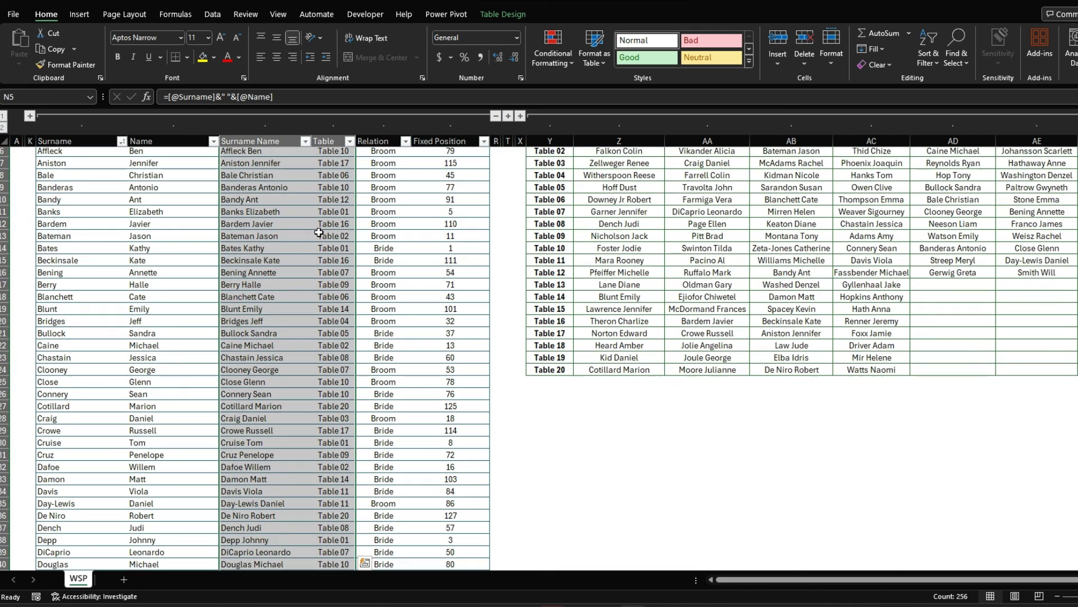
scroll(318, 230, "up", 2)
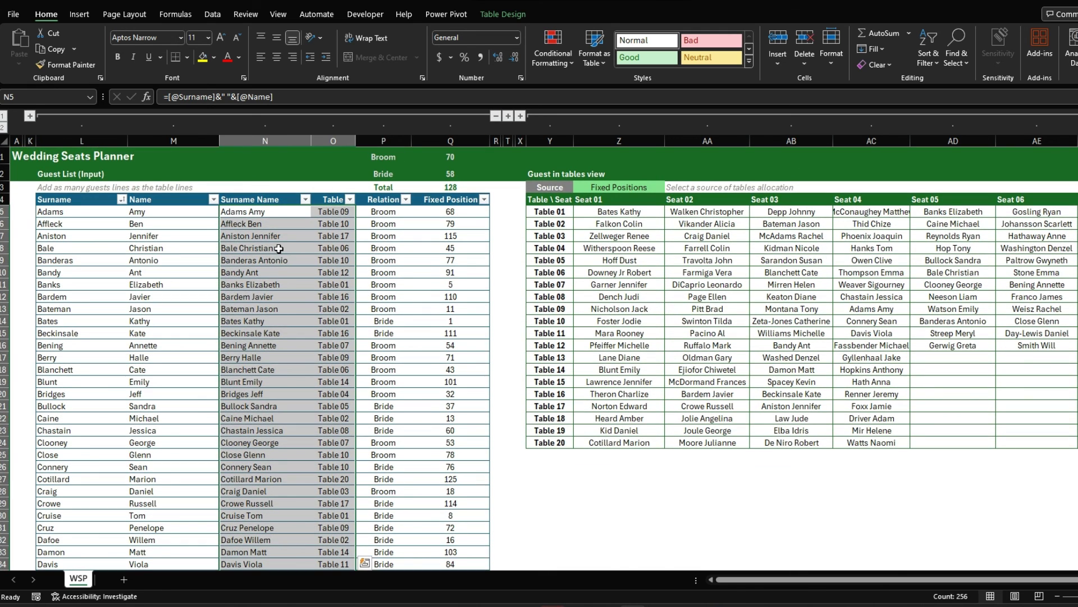
left_click(744, 297)
scroll(747, 306, "right", 3)
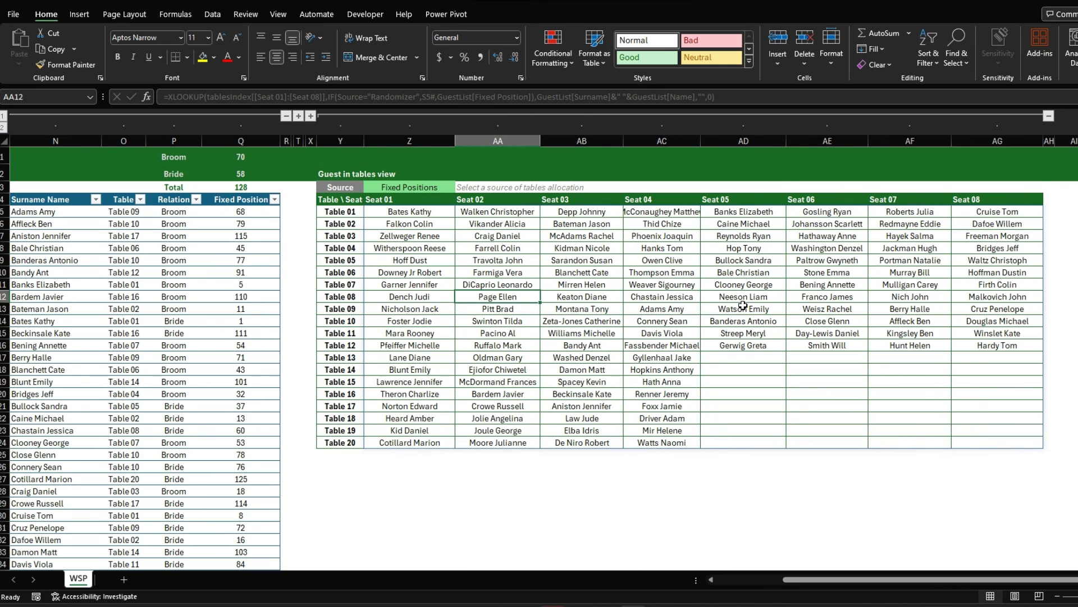